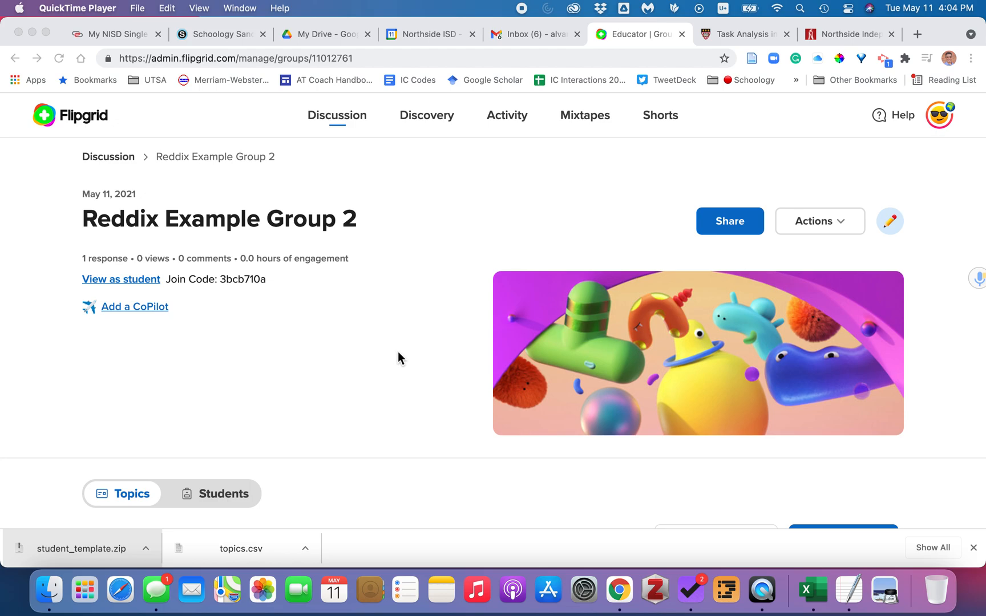
Step: Open the Discussion list of groups and check the status options available for Reddix Example Group 2
scroll(397, 352, down, 5)
scroll(398, 352, up, 5)
click(334, 125)
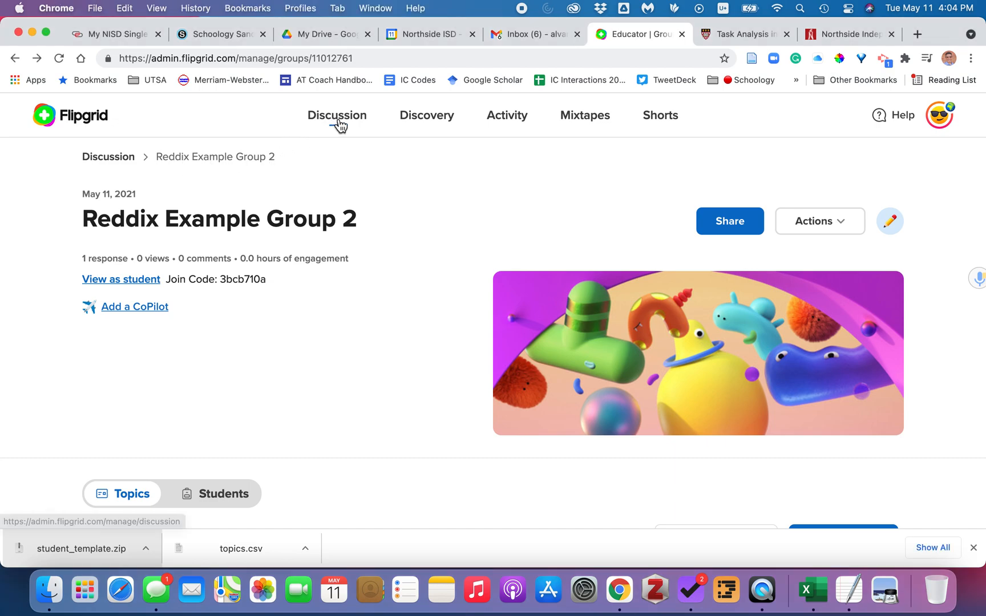
click(337, 124)
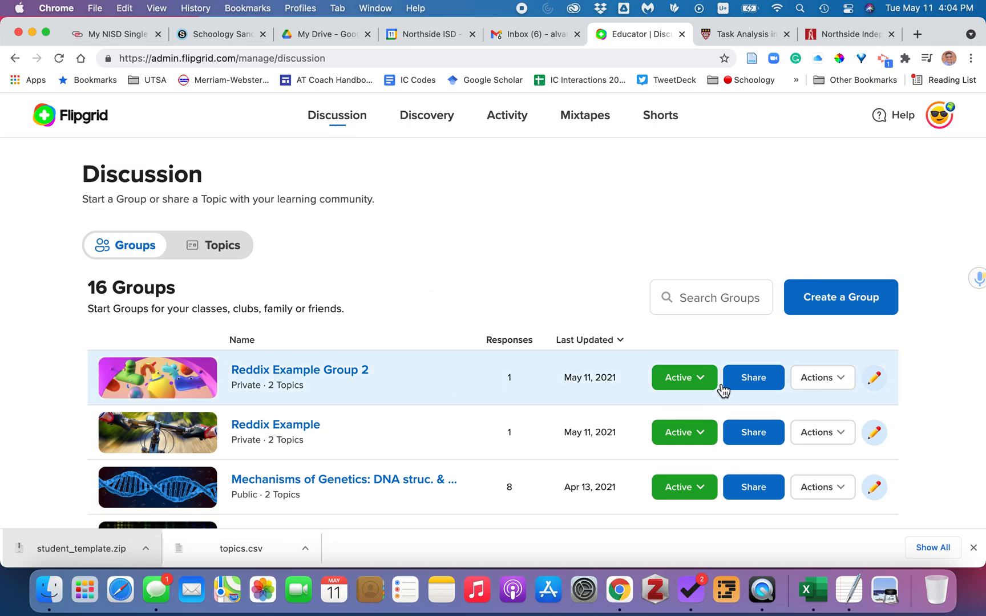
click(699, 383)
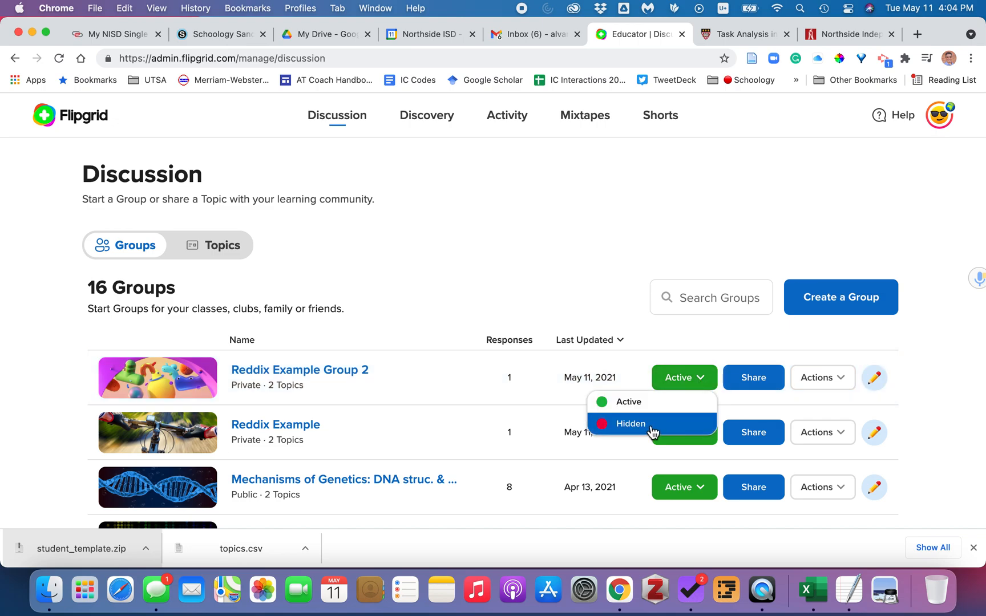
click(452, 381)
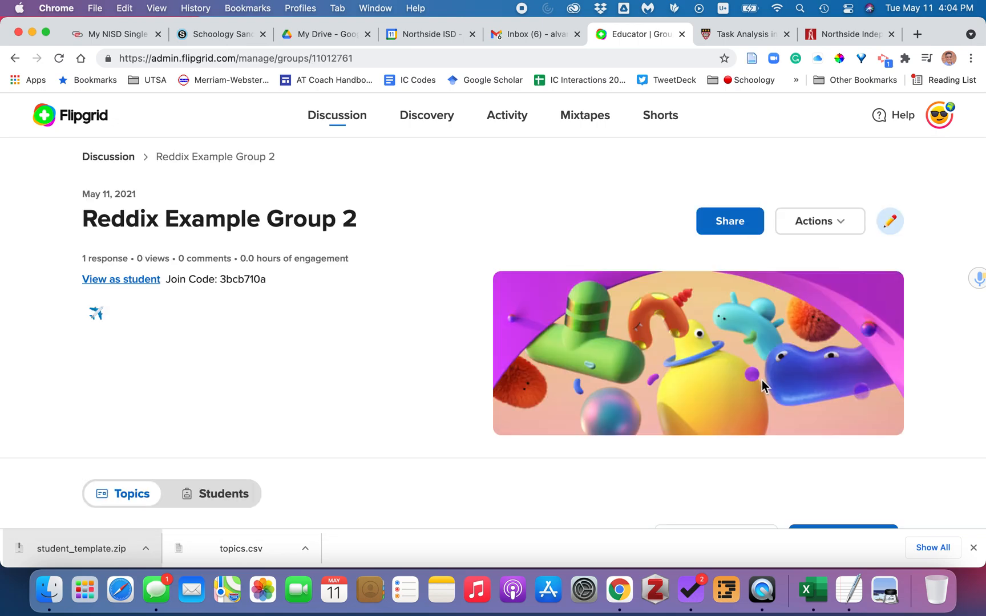
click(16, 59)
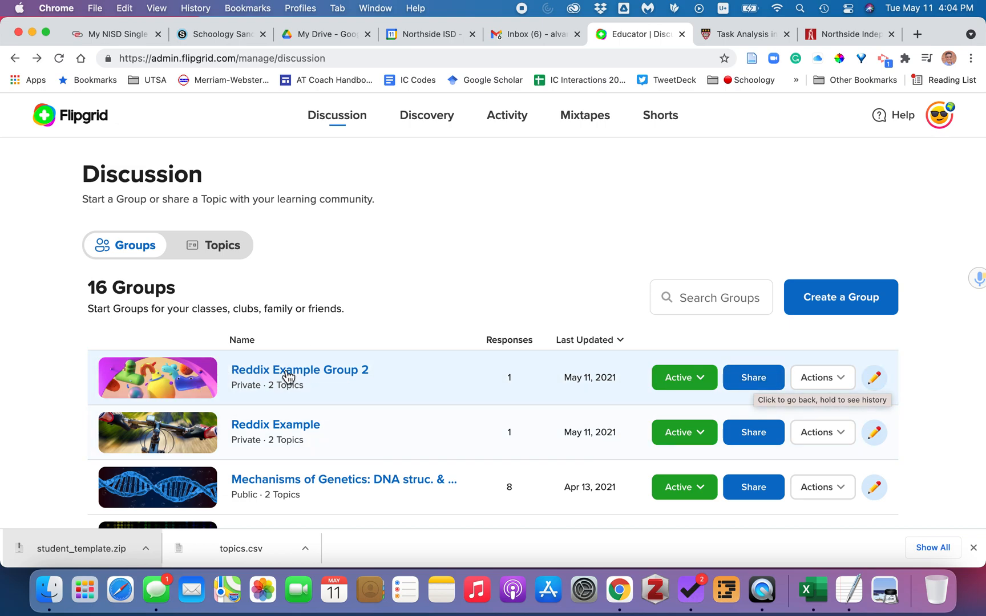
Step: Open Reddix Example Group 2 and examine its overview and list of topics
click(432, 381)
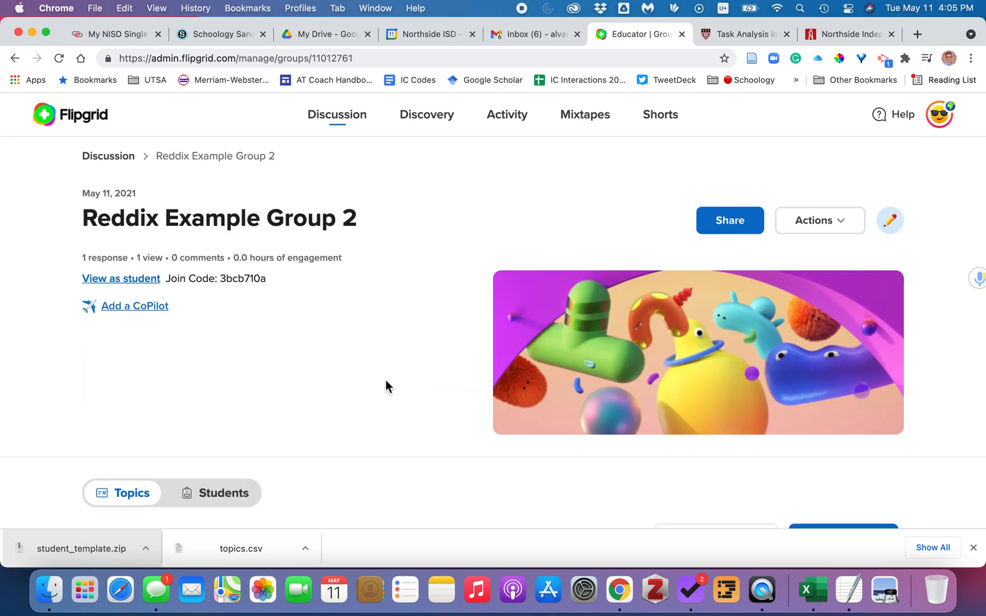
scroll(386, 380, down, 5)
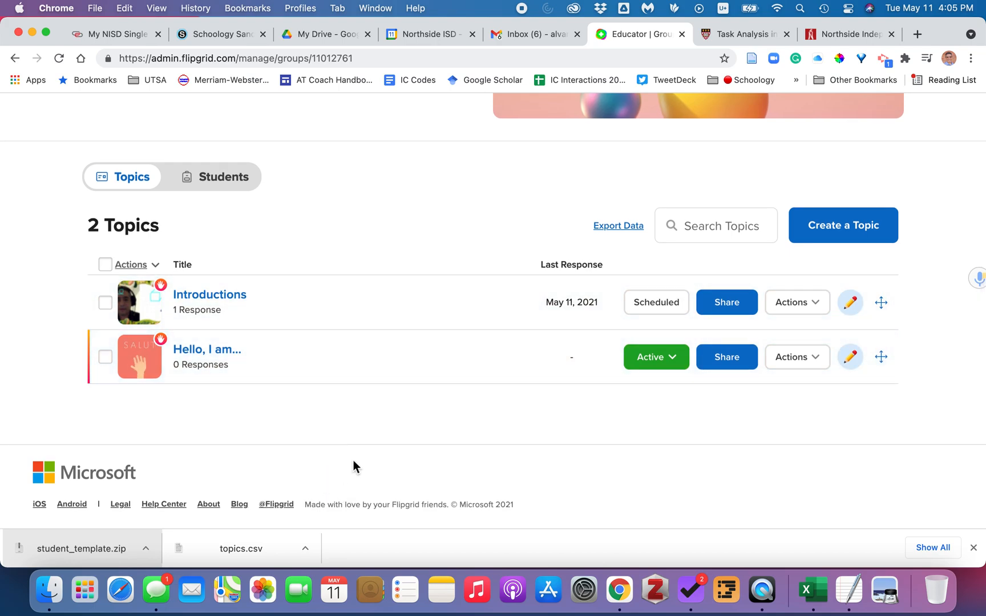
scroll(374, 411, up, 3)
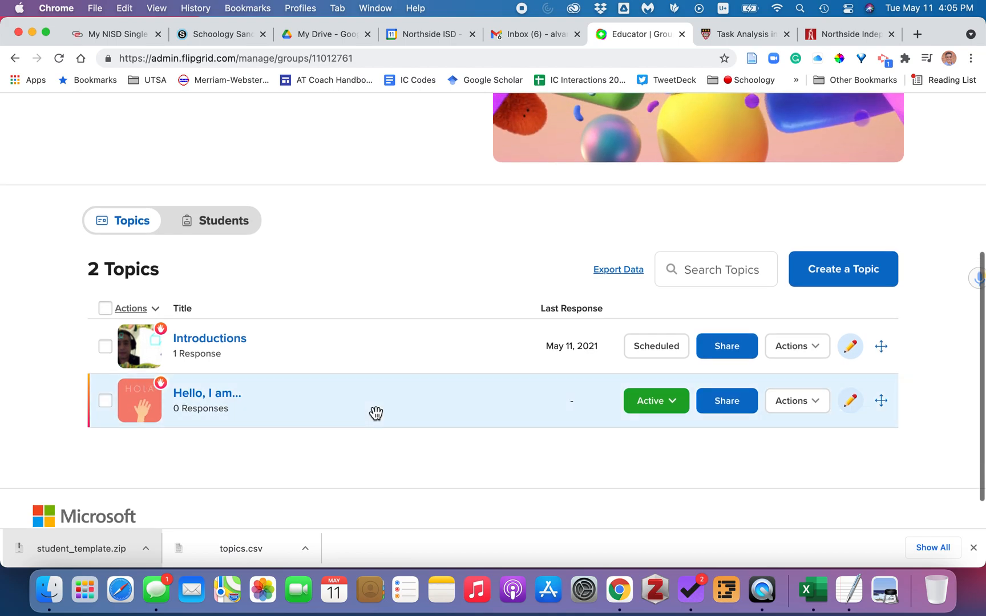
scroll(375, 411, up, 1)
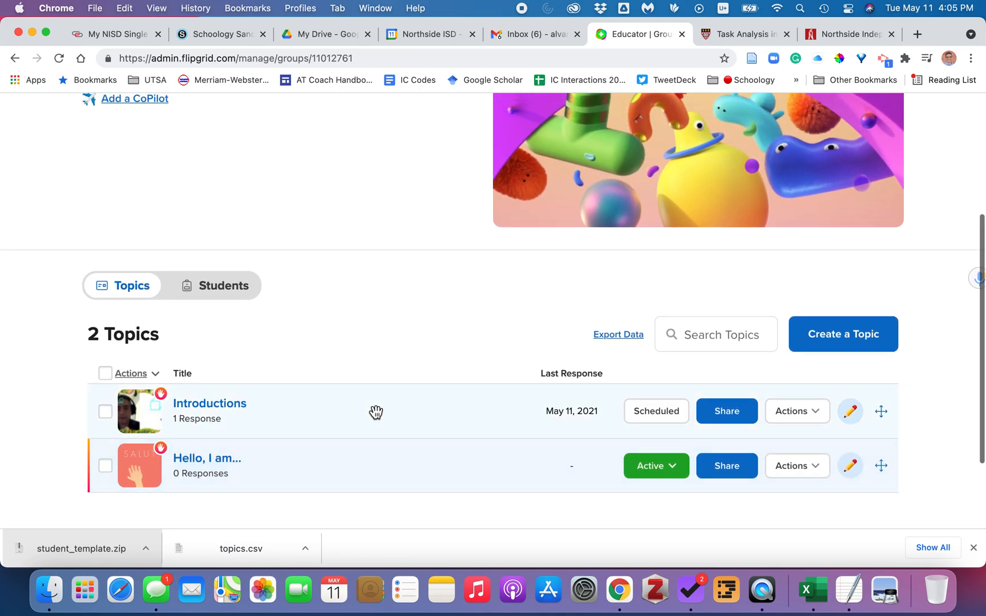
scroll(361, 355, down, 3)
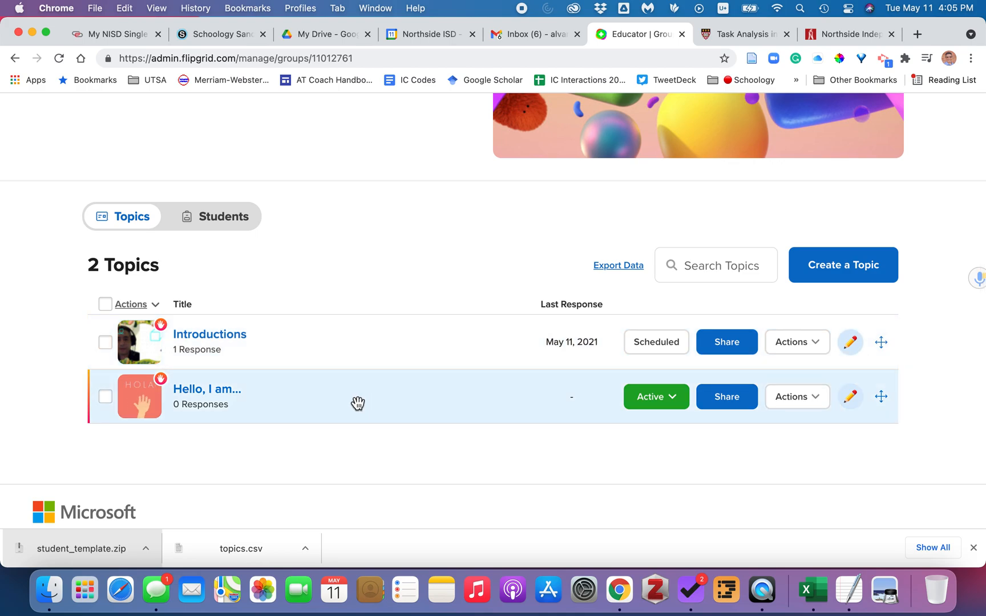
scroll(349, 394, up, 10)
scroll(330, 285, down, 10)
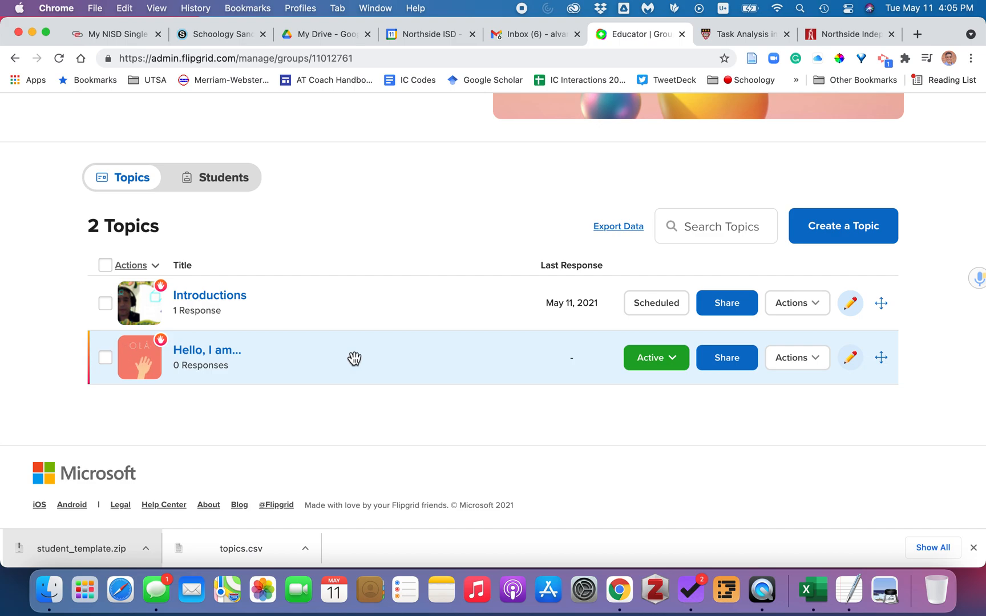
scroll(312, 304, up, 1)
scroll(312, 304, up, 1)
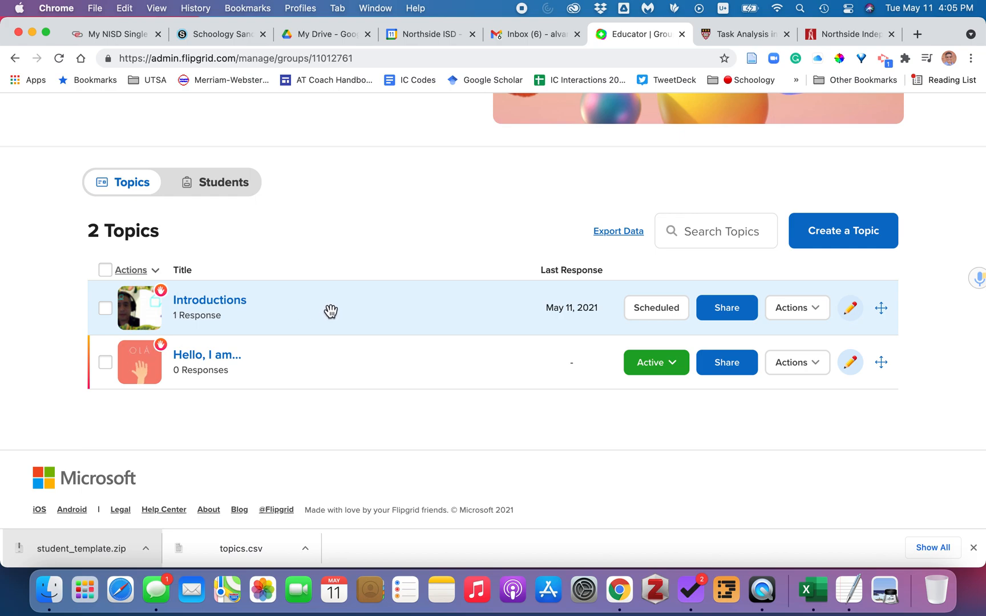
scroll(331, 310, up, 10)
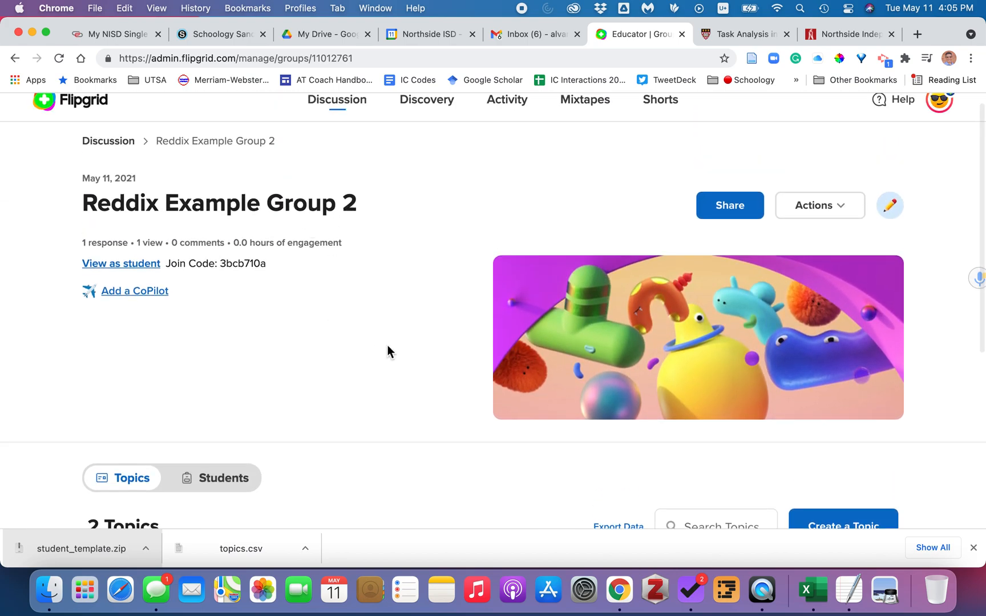
Step: View the sharing options for the Introductions topic, then dismiss them
scroll(388, 348, down, 8)
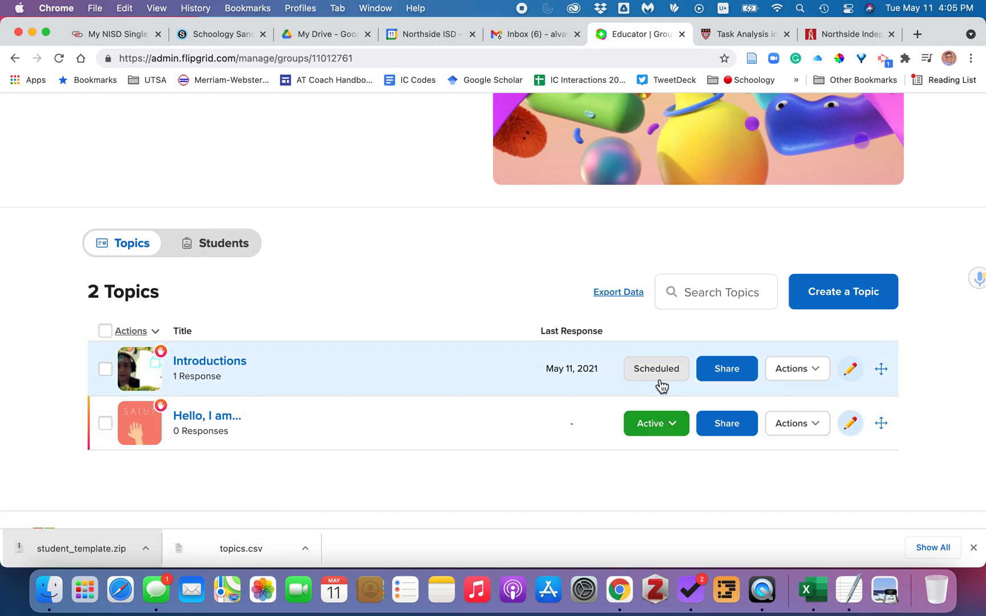
click(730, 371)
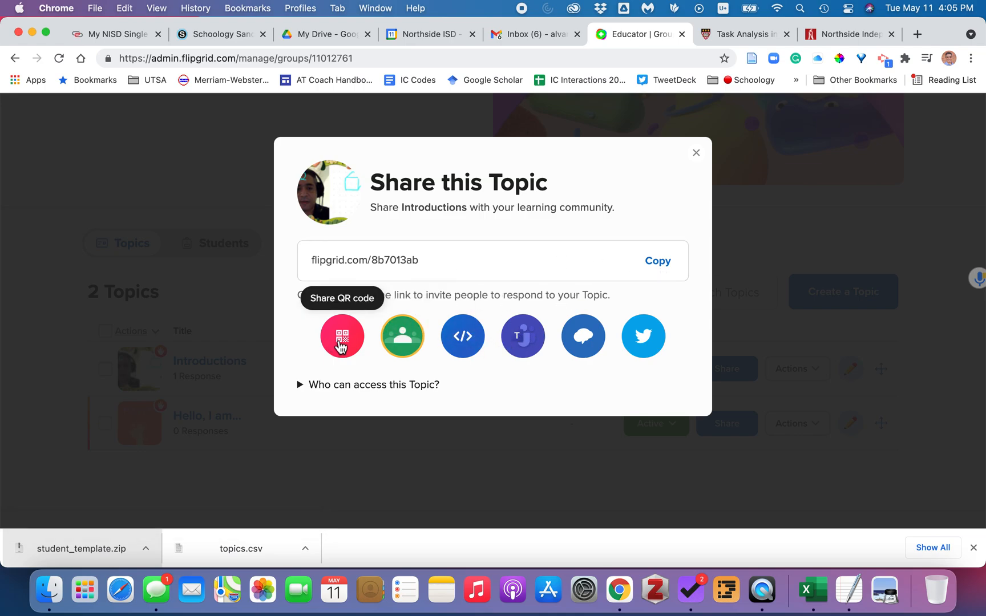
click(697, 154)
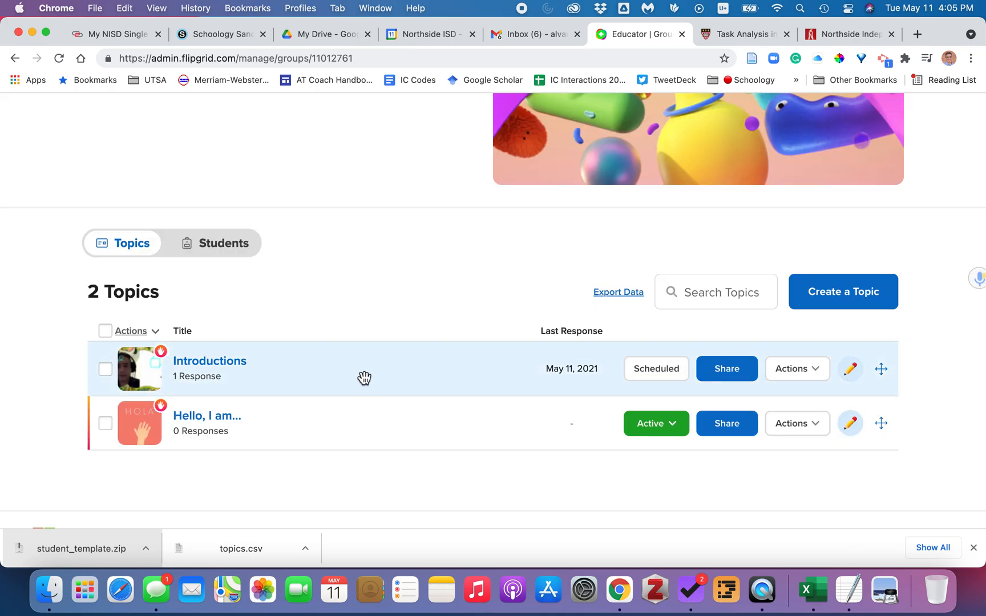
Step: Switch to the Schoology course and examine the embedded Introductions topic down to its responses section
click(224, 36)
scroll(468, 326, down, 3)
scroll(486, 326, up, 3)
scroll(688, 329, down, 5)
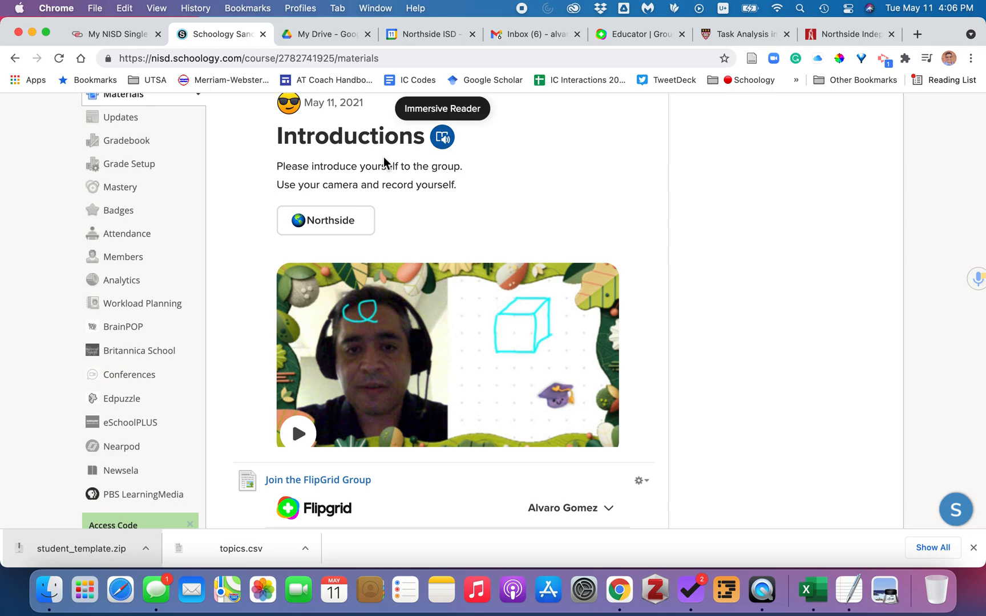
scroll(418, 273, down, 2)
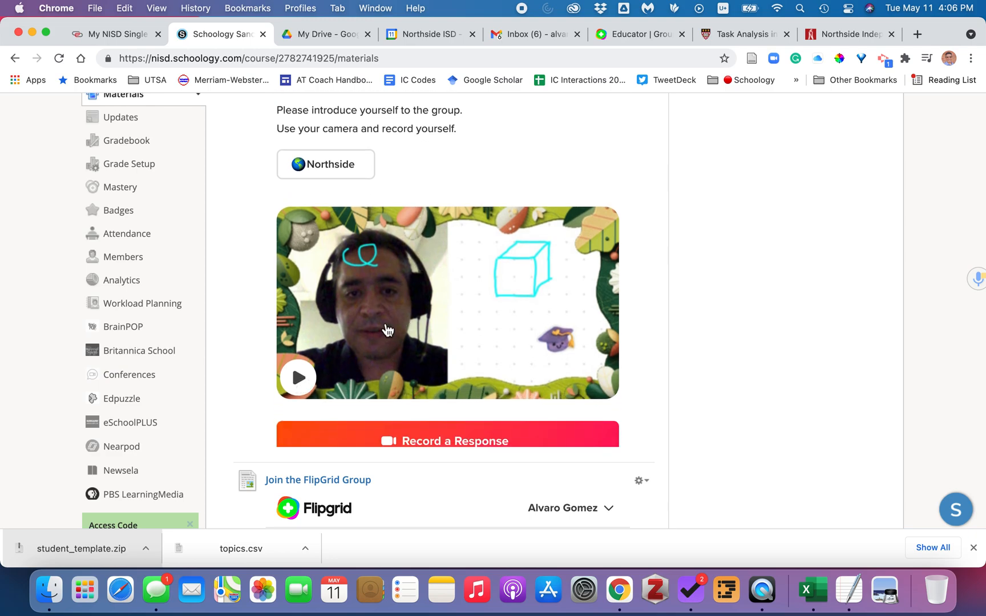
scroll(386, 331, down, 6)
scroll(463, 363, down, 4)
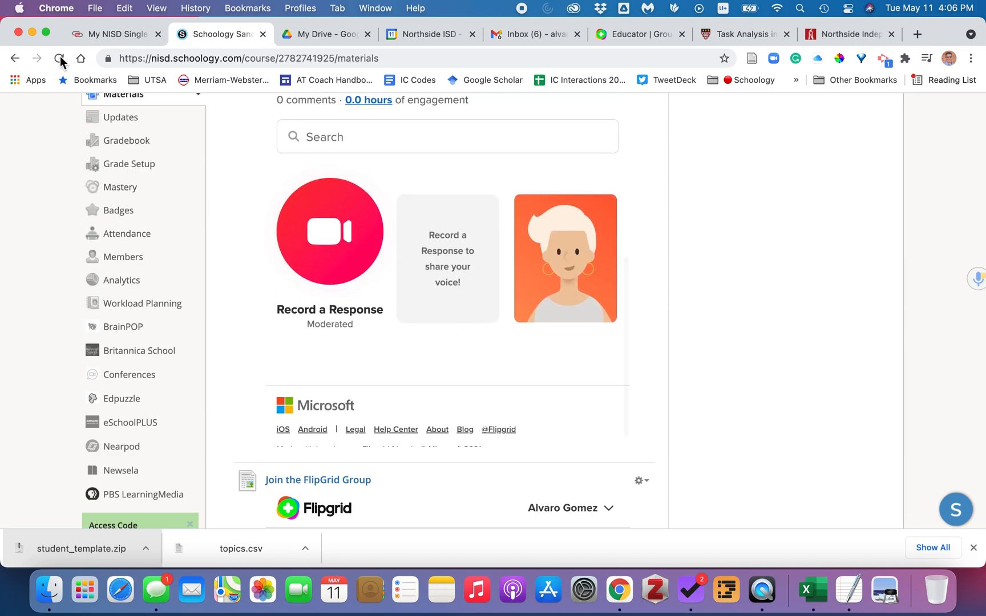
Step: Reload the Schoology course page and review the responses in the embedded Flipgrid topic
click(59, 59)
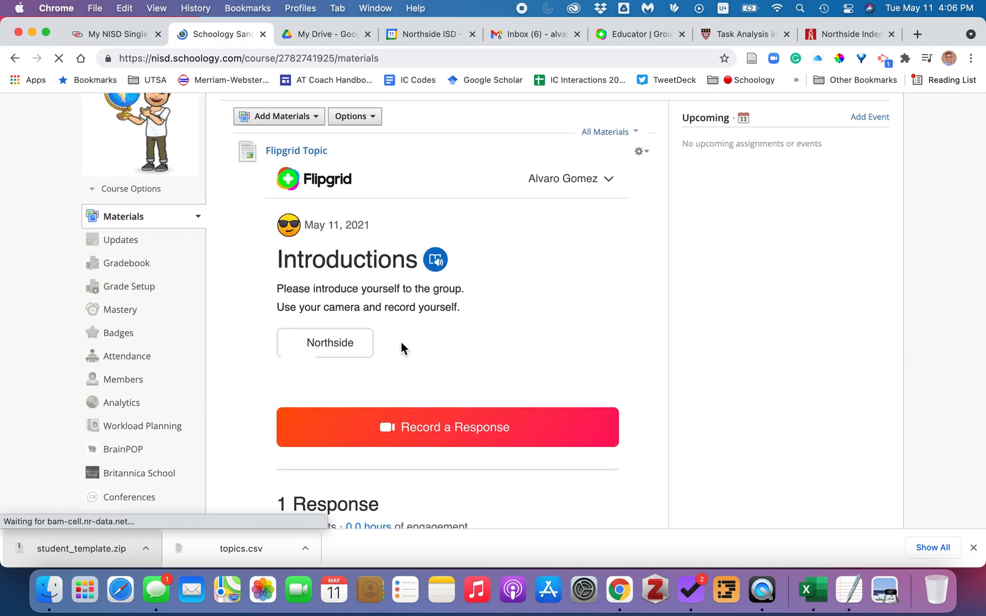
scroll(452, 334, down, 5)
scroll(451, 334, down, 3)
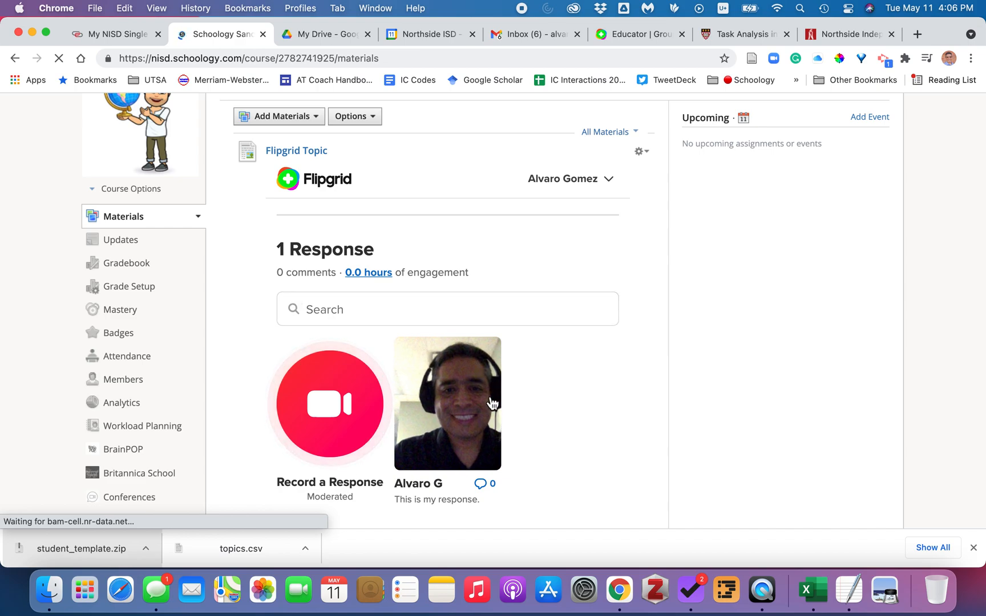
scroll(601, 410, down, 2)
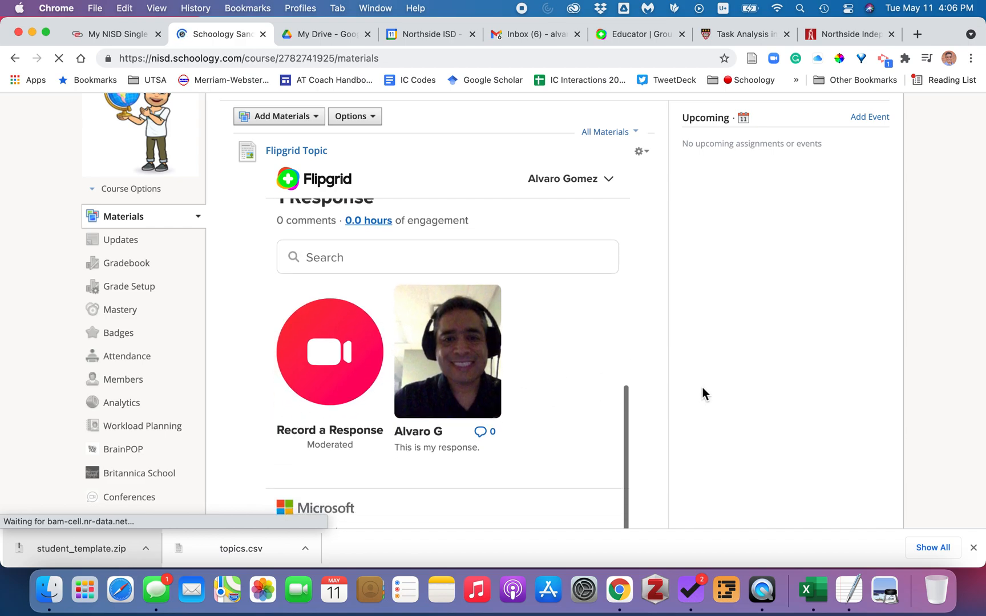
scroll(706, 385, down, 3)
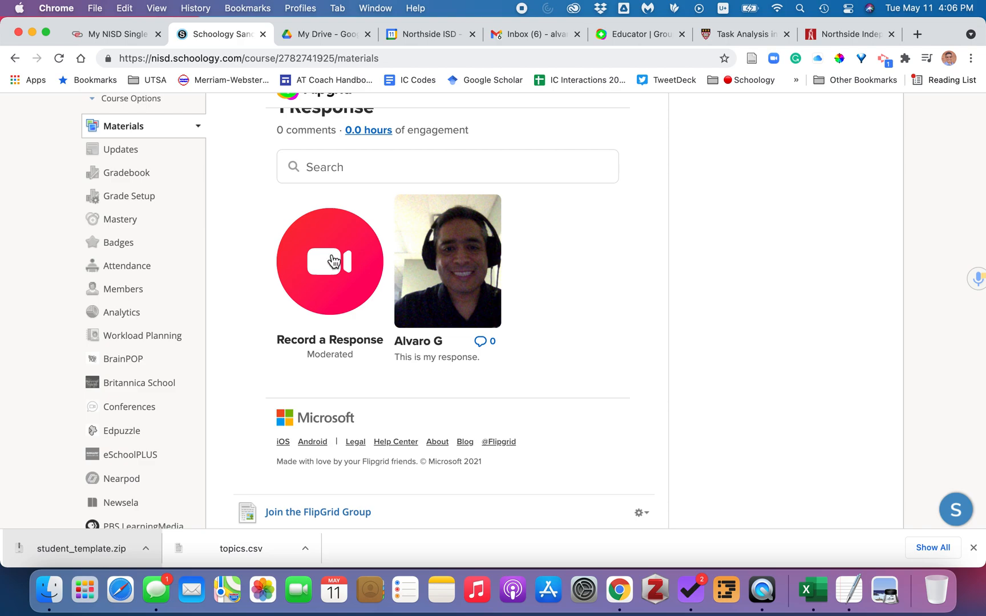
Step: Open the submitted video response to the Introductions topic and pause its playback
click(456, 273)
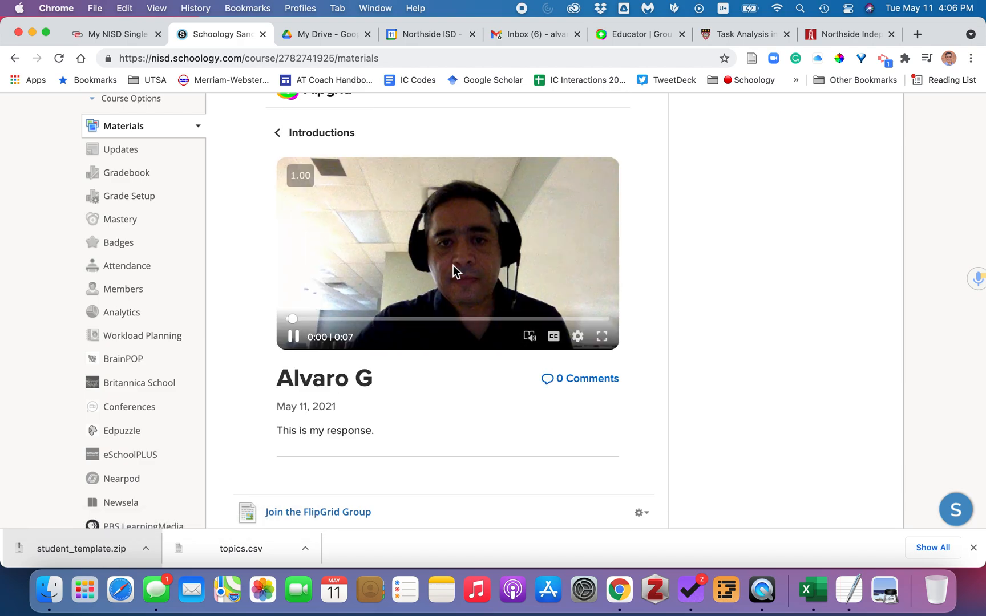
click(294, 337)
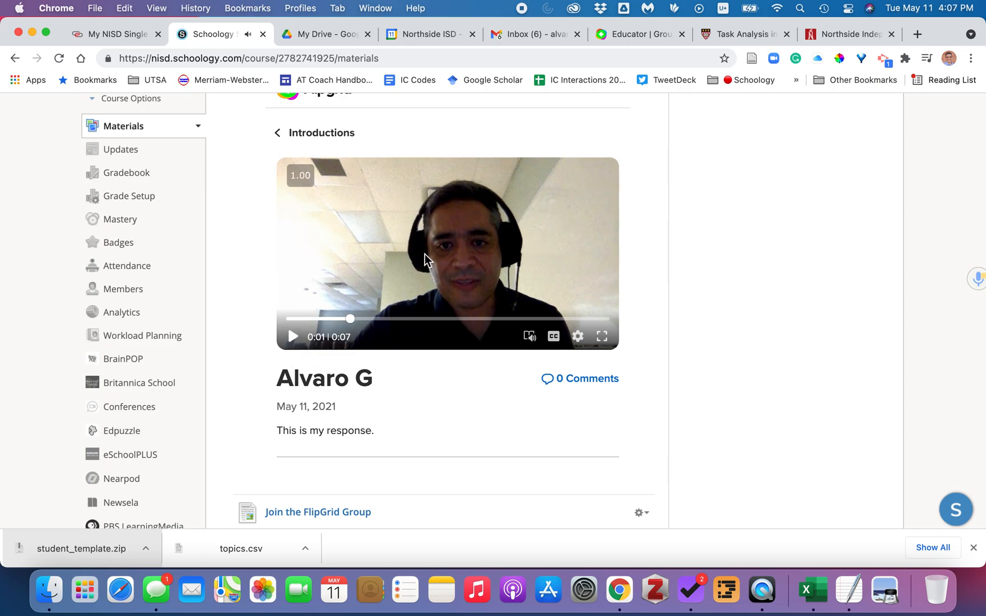
scroll(424, 254, down, 3)
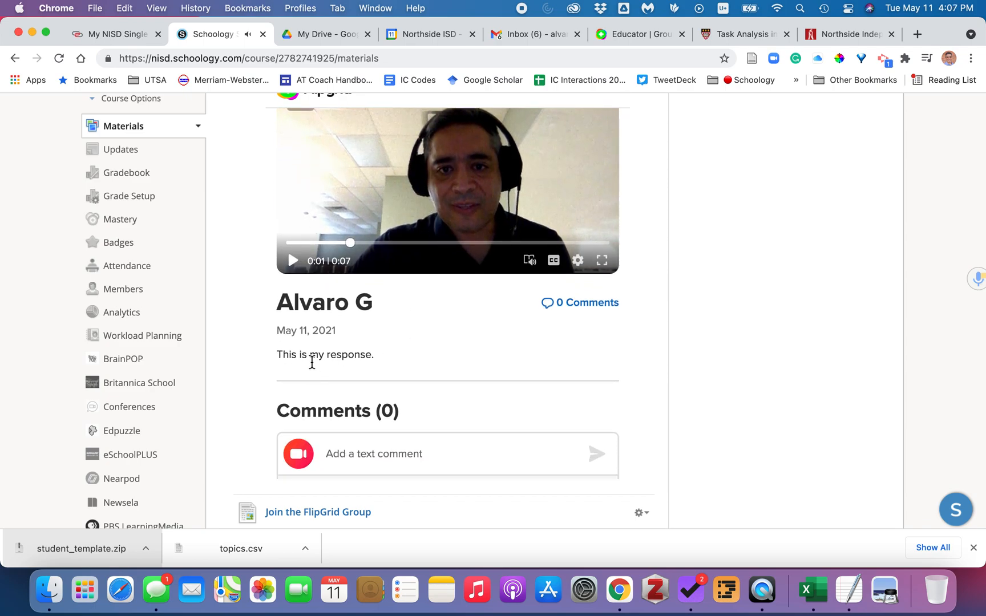
Step: Post the text comment "This is a typed comment." on the video response
scroll(313, 364, down, 6)
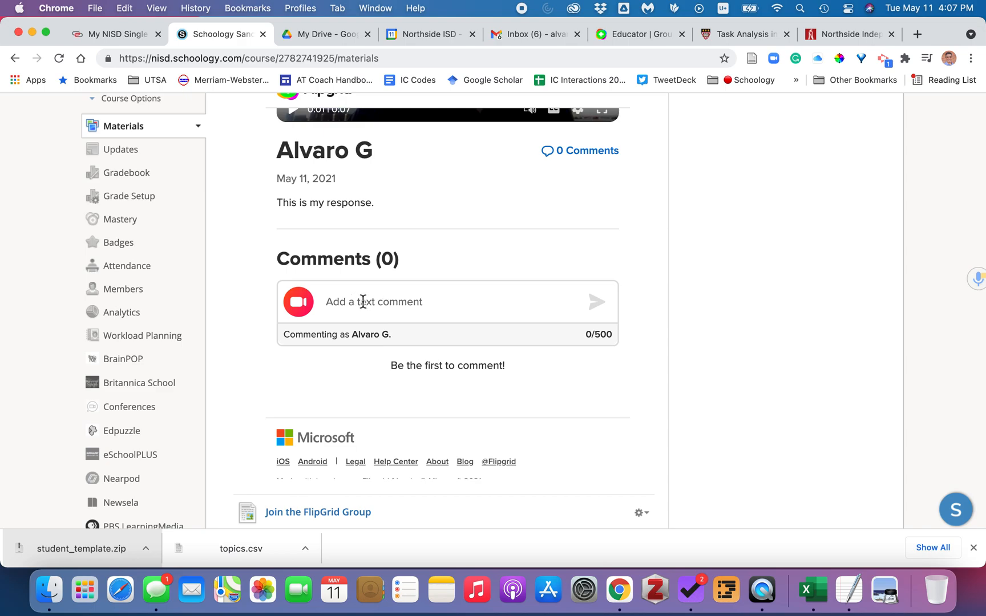
click(398, 307)
text(This is a typed comment.)
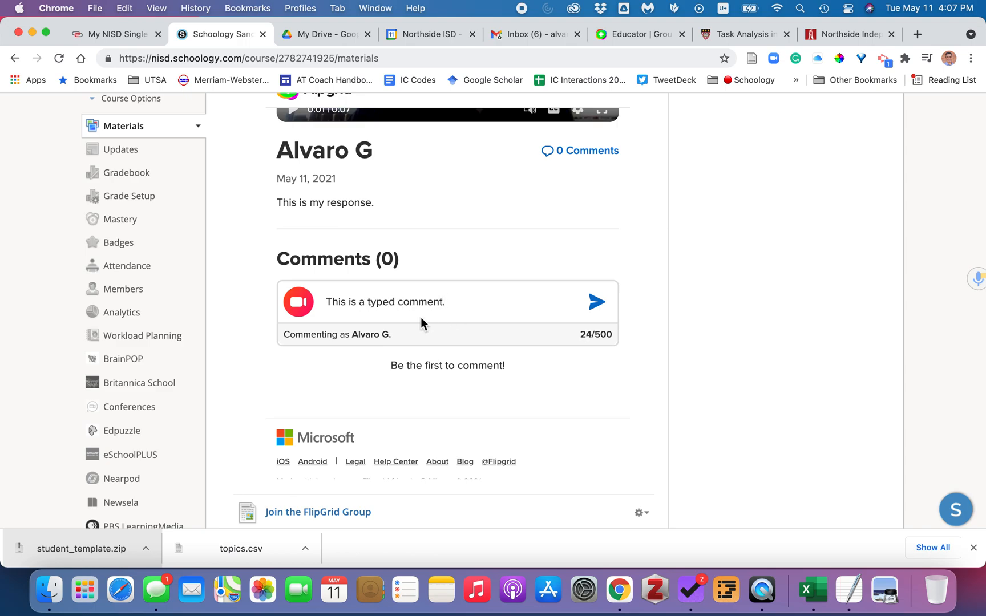
click(597, 304)
Step: Read the notice displayed for the newly posted comment in the Comments section
scroll(410, 406, down, 3)
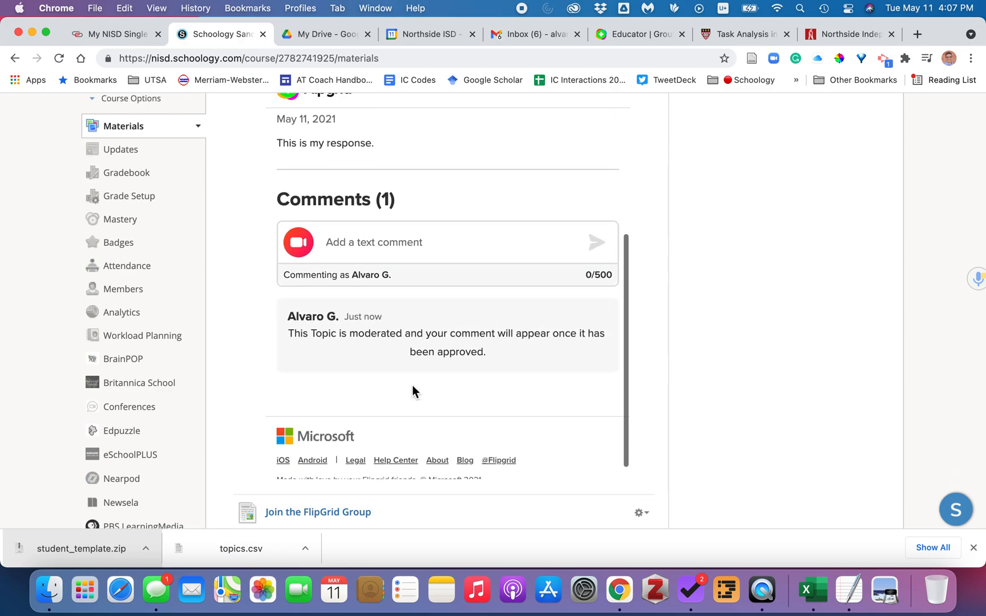
drag(292, 317, 493, 333)
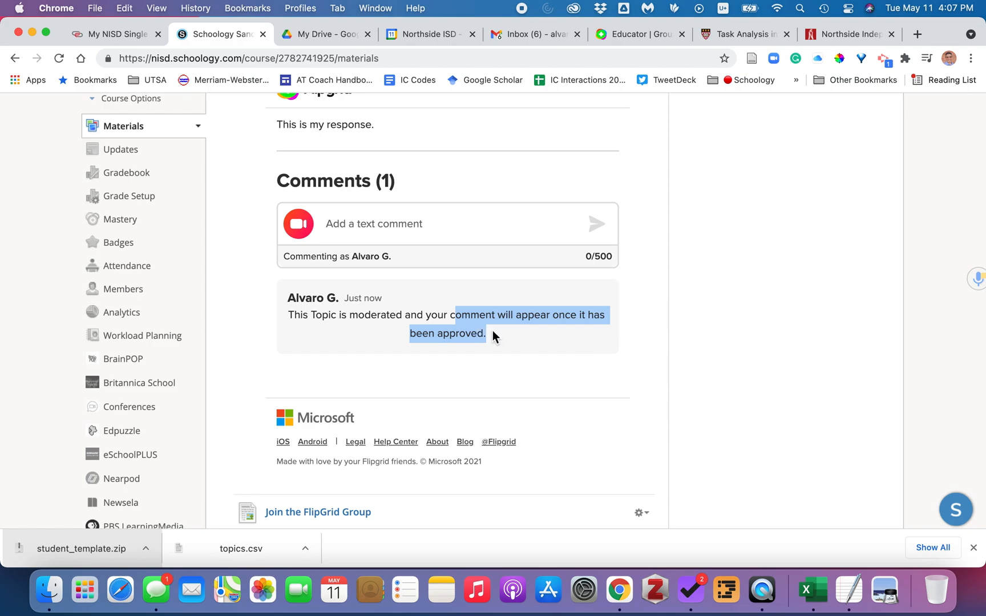
click(421, 322)
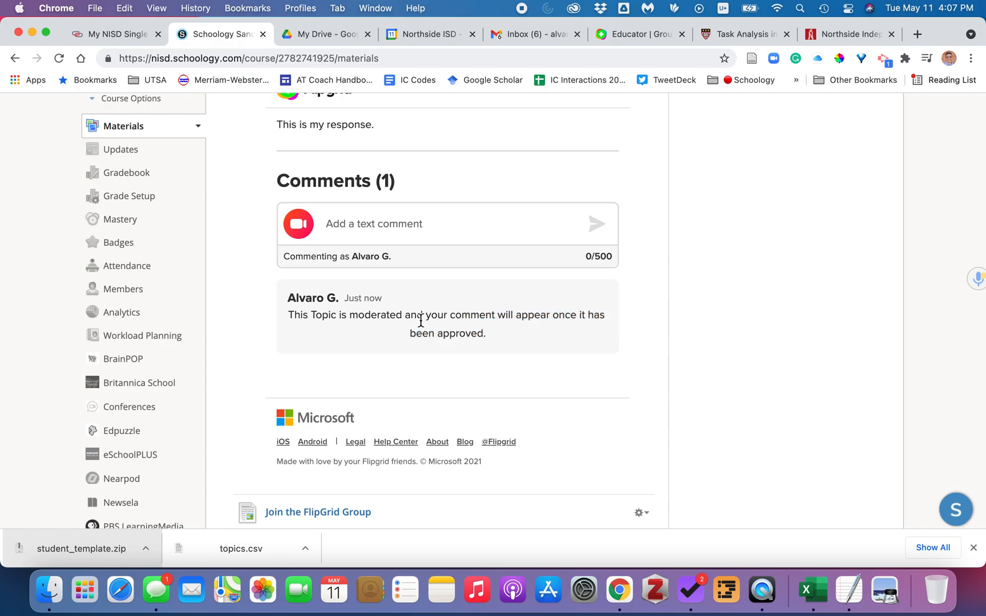
scroll(422, 322, up, 5)
scroll(423, 324, up, 1)
scroll(440, 327, down, 8)
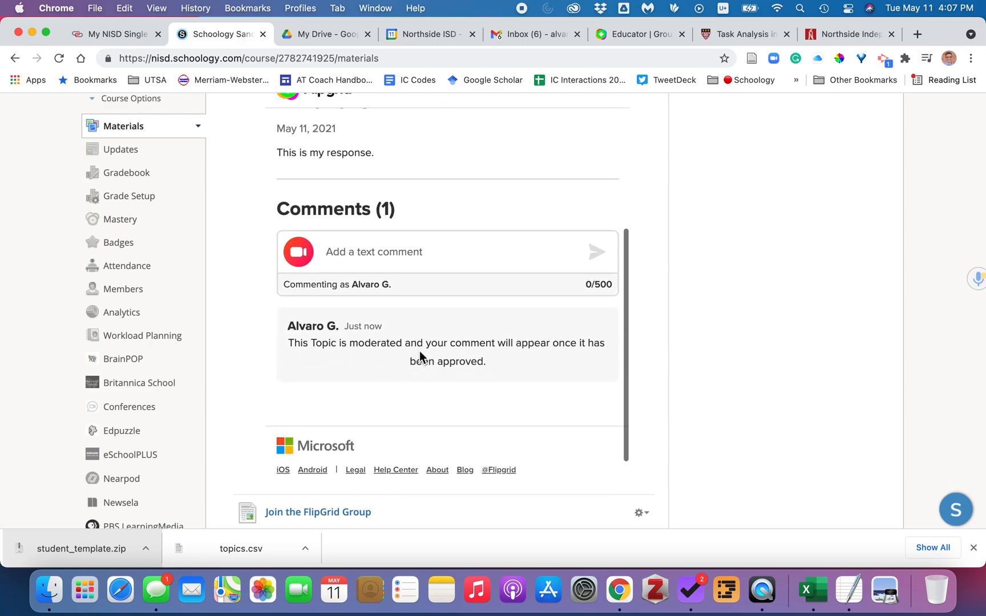
Step: Switch back to the Reddix Example Group 2 management page in Flipgrid
click(639, 34)
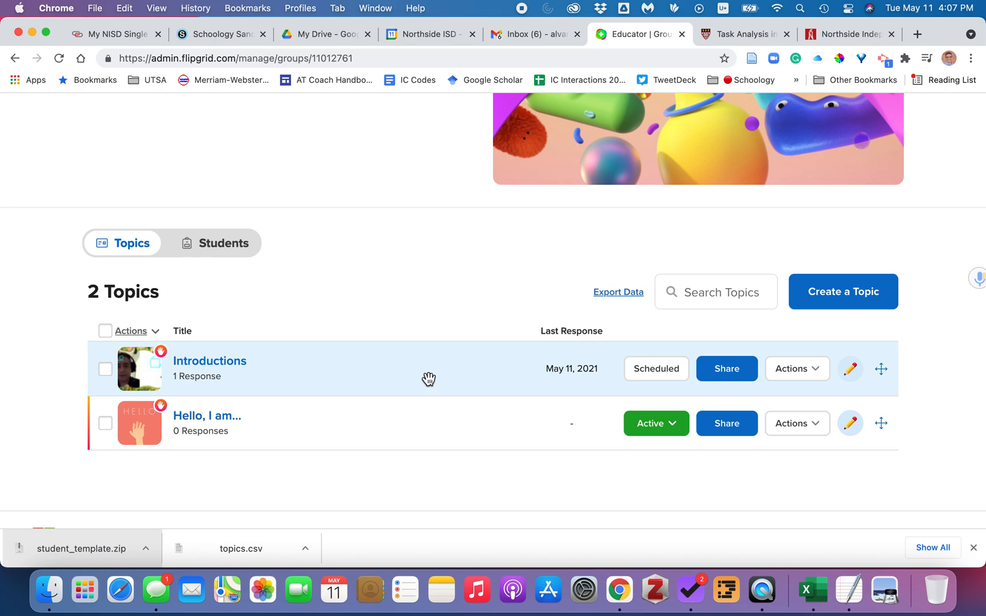
scroll(359, 377, up, 2)
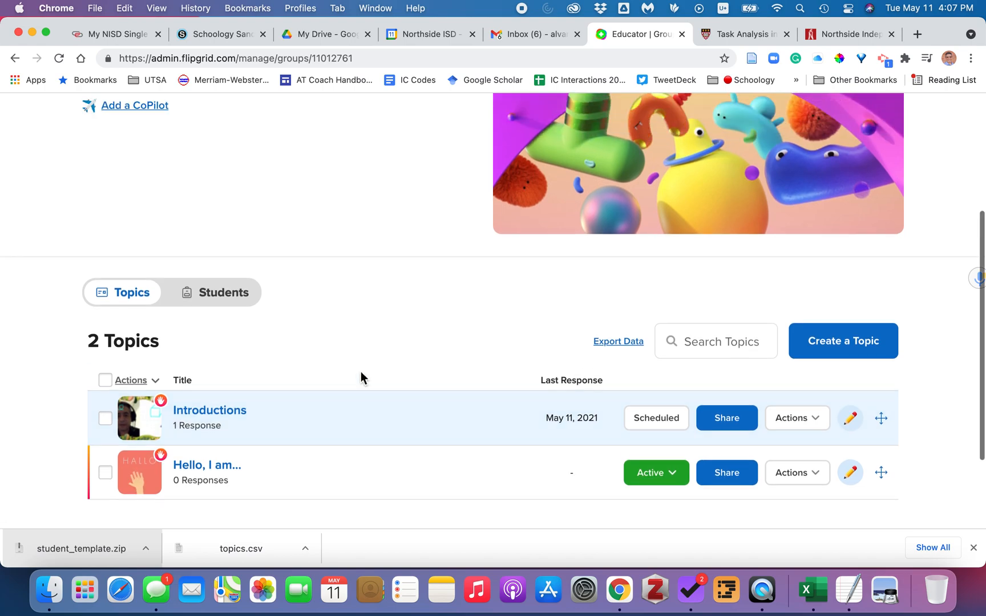
scroll(360, 377, up, 5)
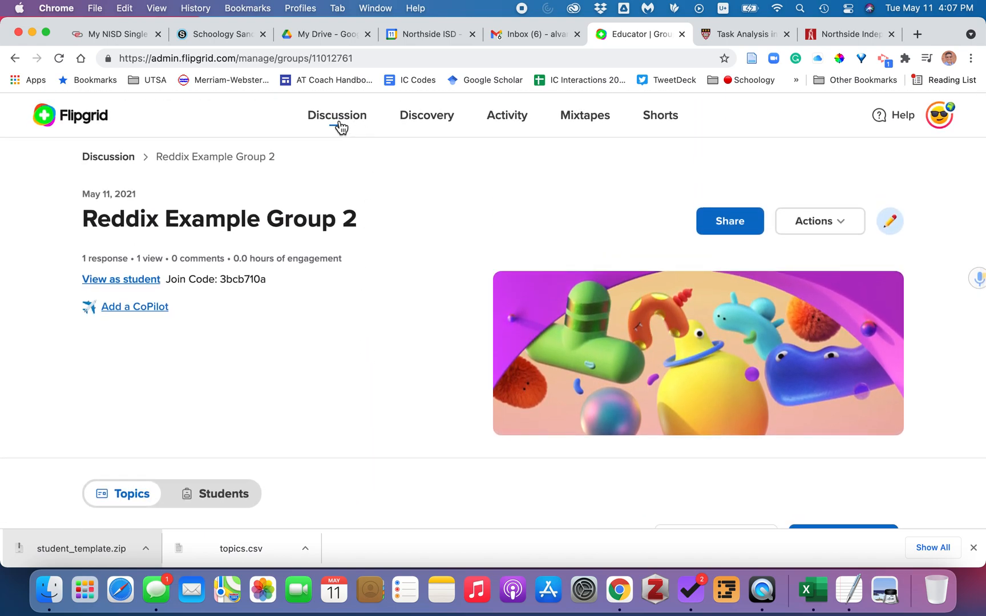
Step: Browse the Discussion page's full list of groups and its list of topics
click(339, 126)
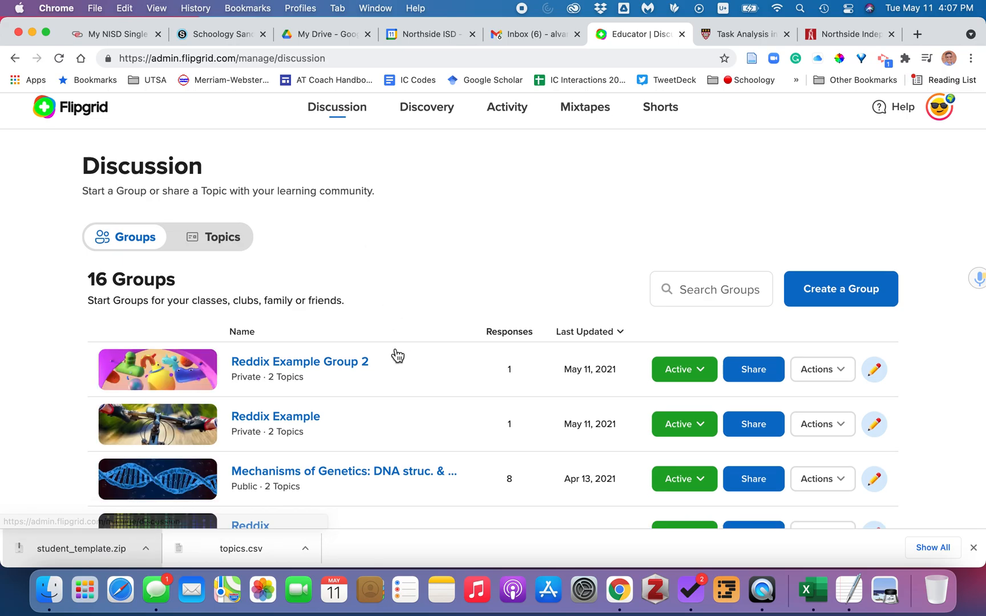
scroll(396, 356, down, 6)
scroll(315, 382, down, 4)
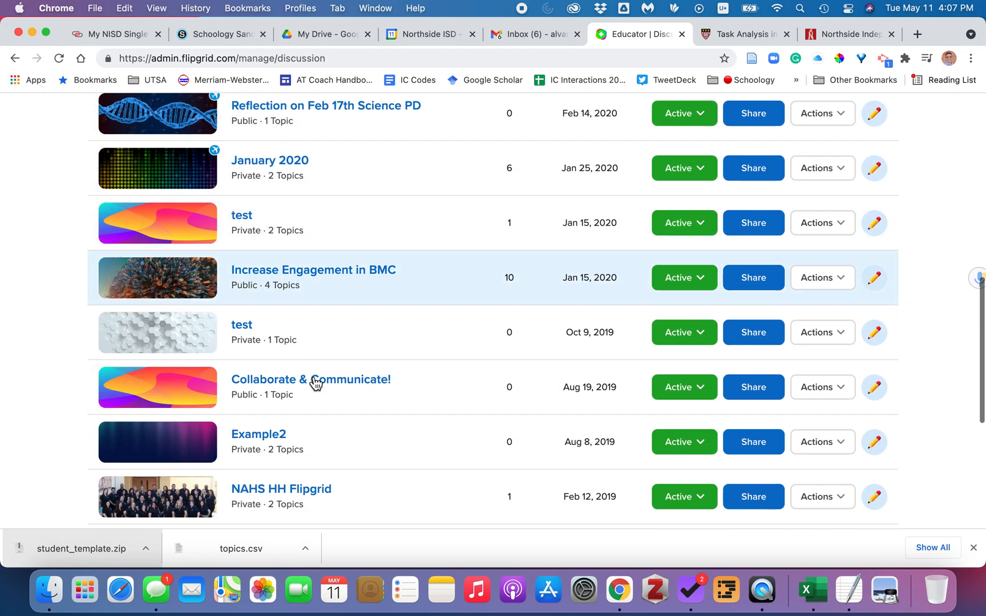
scroll(315, 380, up, 9)
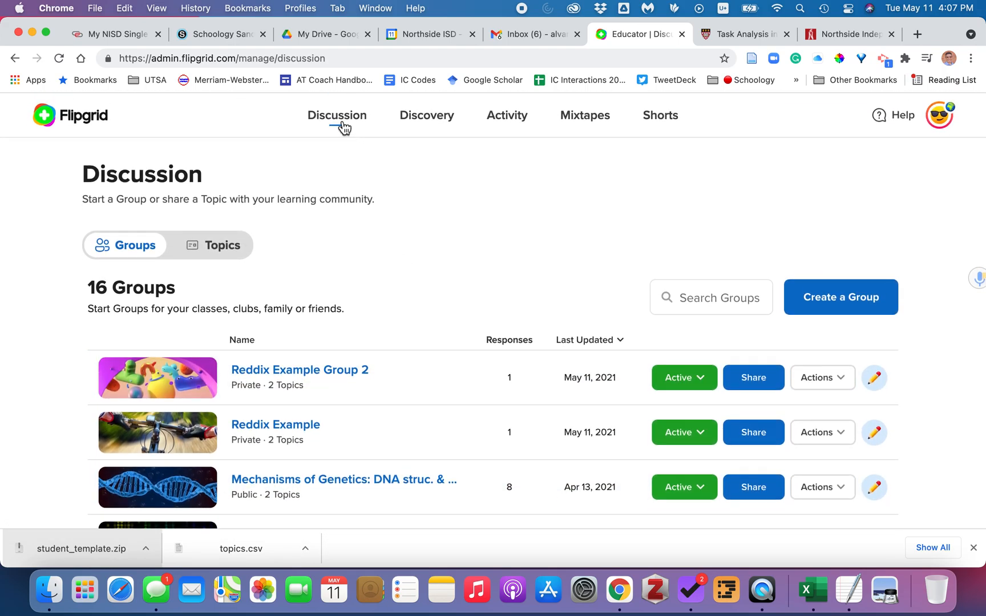
click(221, 249)
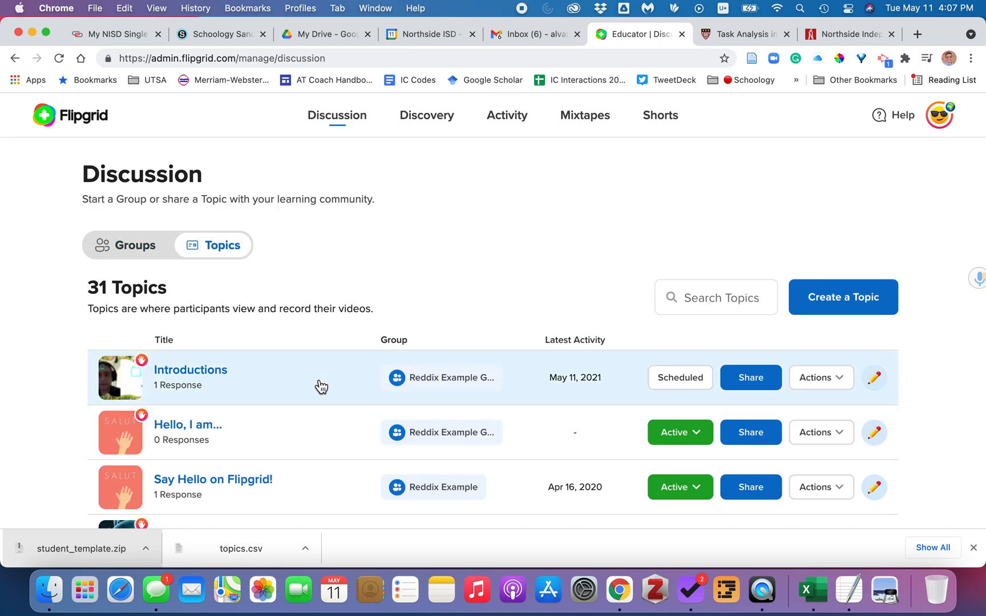
scroll(312, 382, down, 3)
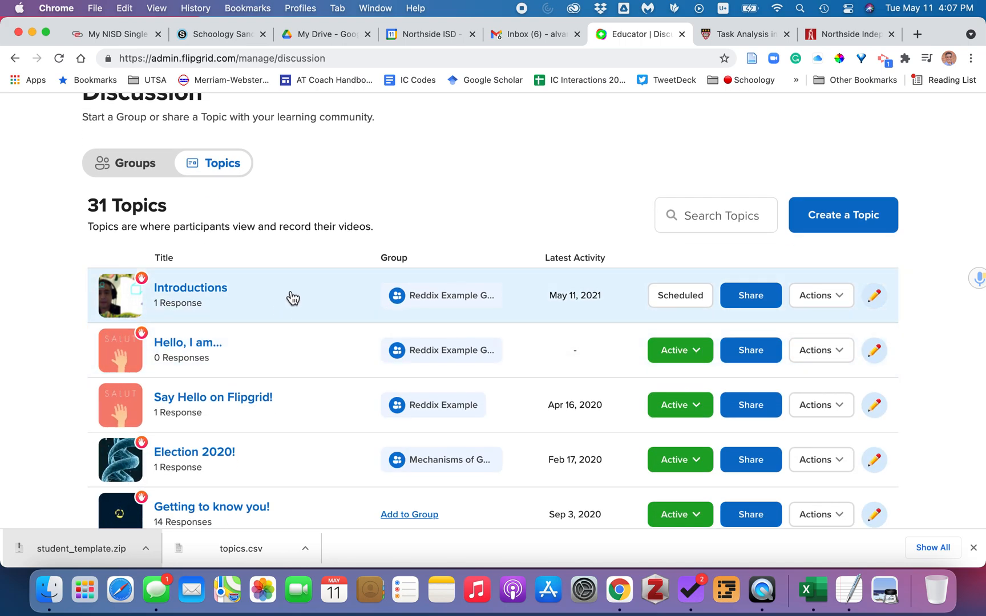
scroll(296, 296, up, 3)
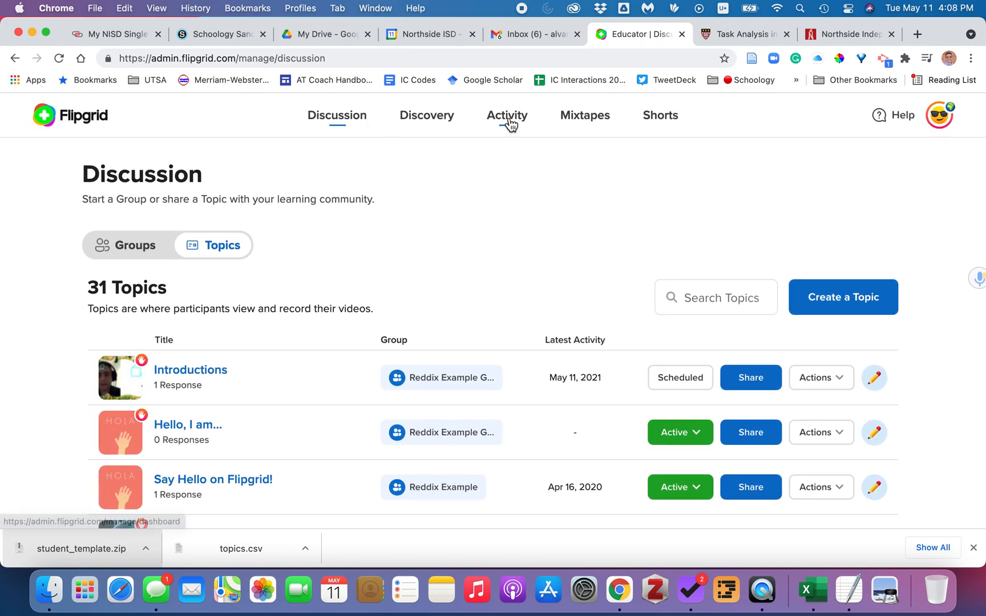
Step: Review the Activity page's snapshot and the list of recent responses across all topics
click(507, 118)
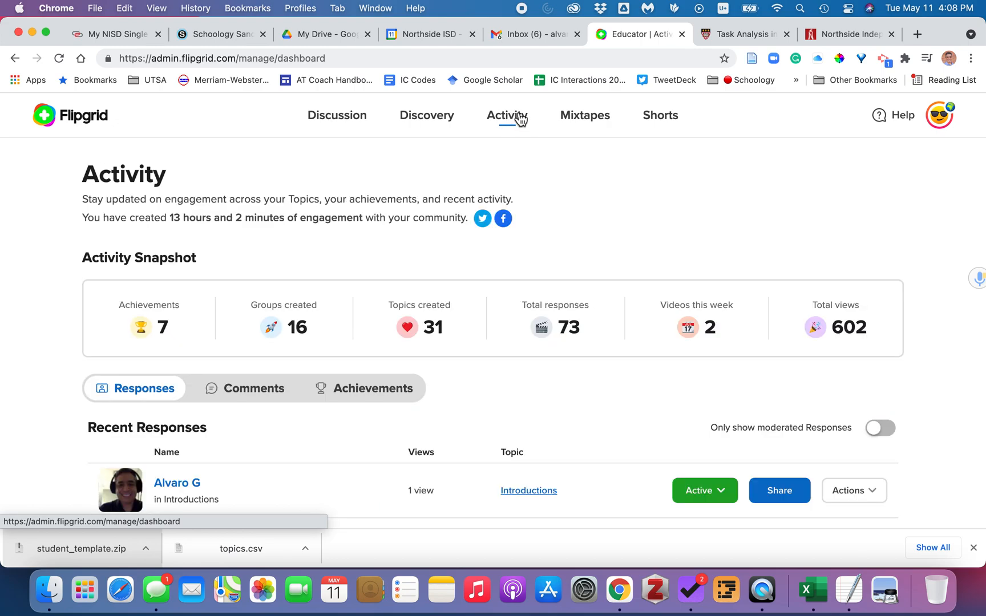
scroll(499, 285, down, 10)
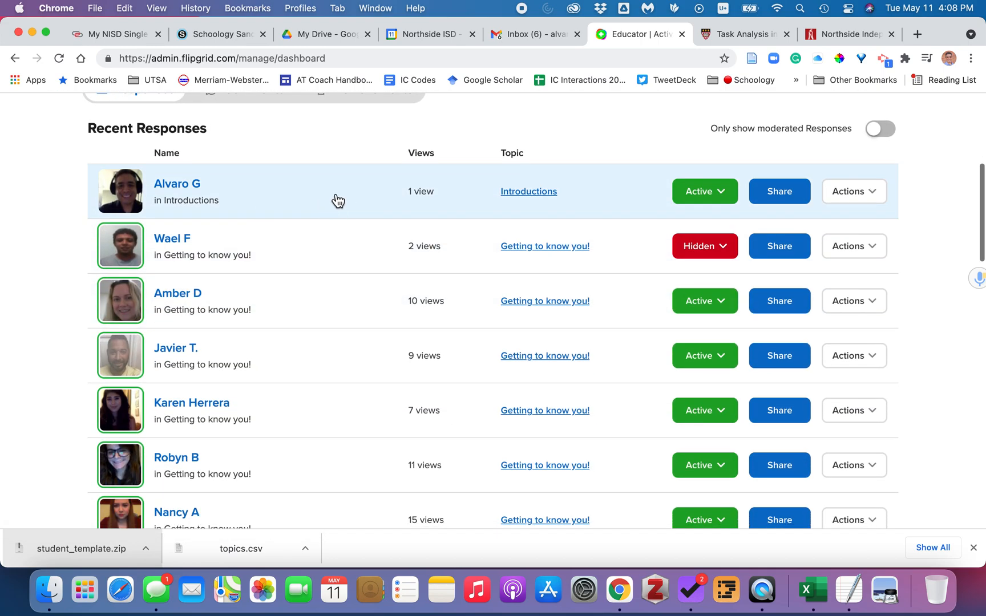
scroll(337, 291, up, 5)
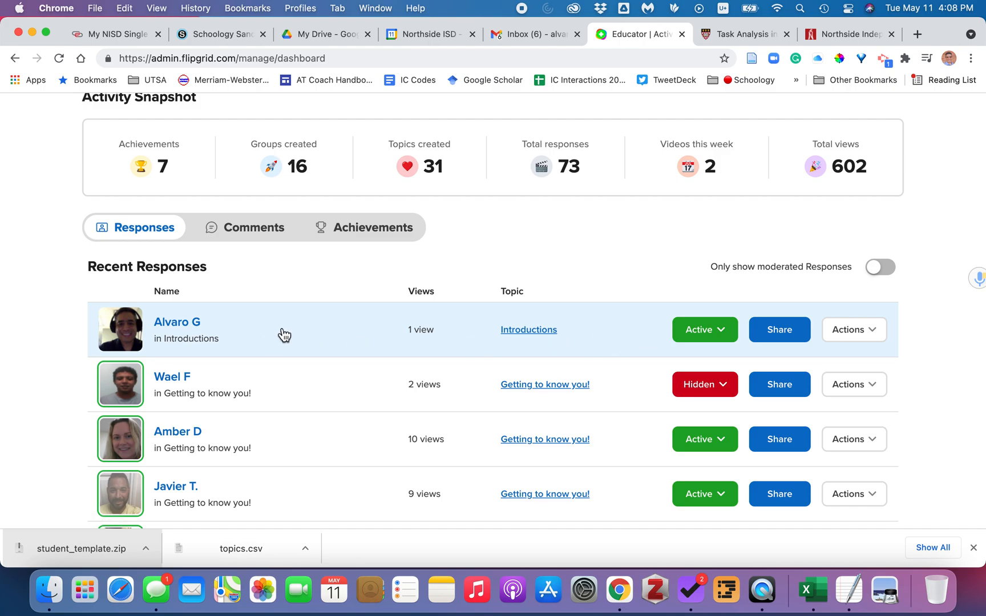
scroll(281, 336, up, 5)
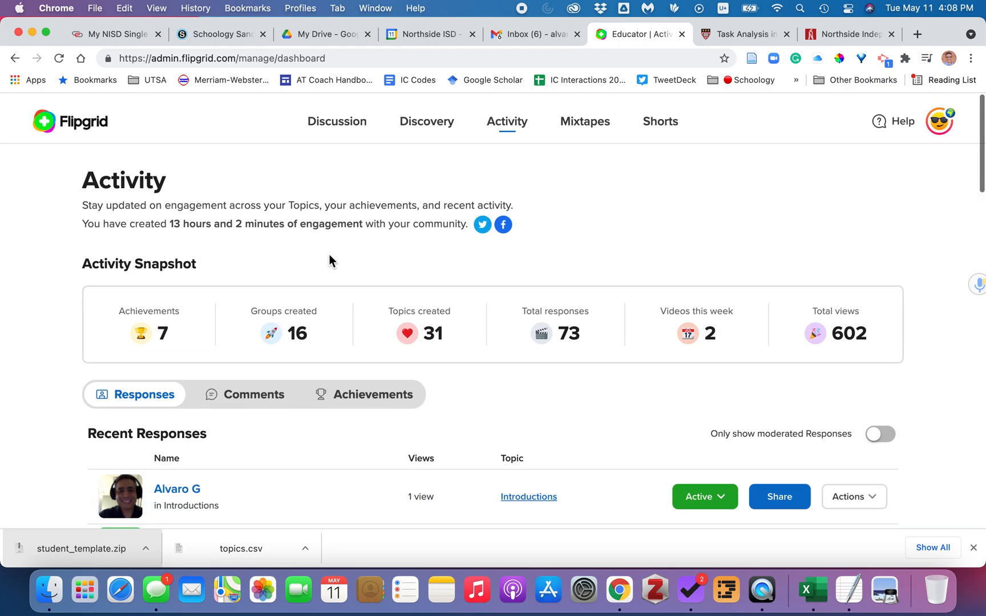
Step: Return to the groups list and open the Introductions topic in Reddix Example Group 2
click(337, 120)
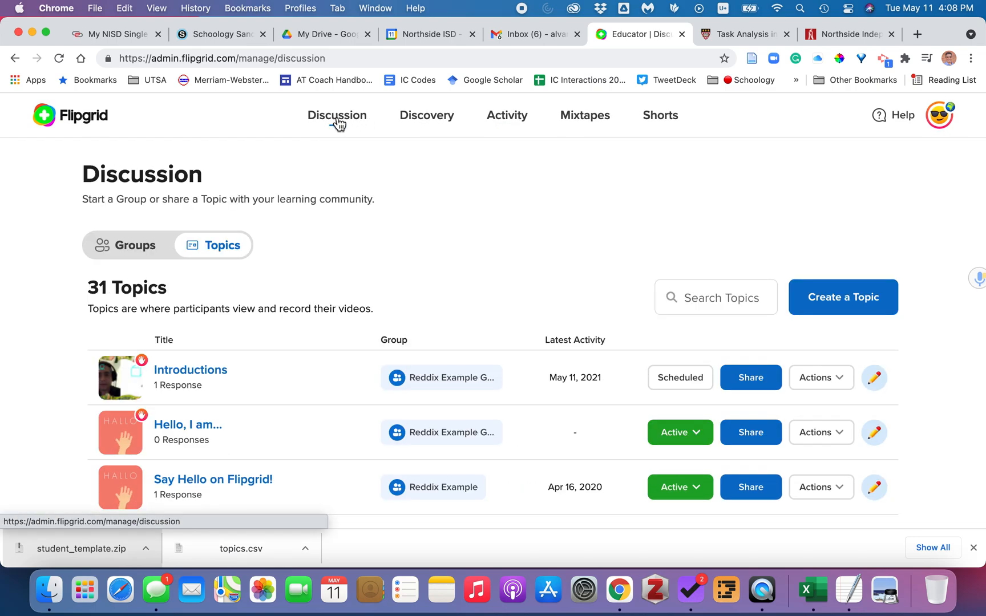
click(143, 254)
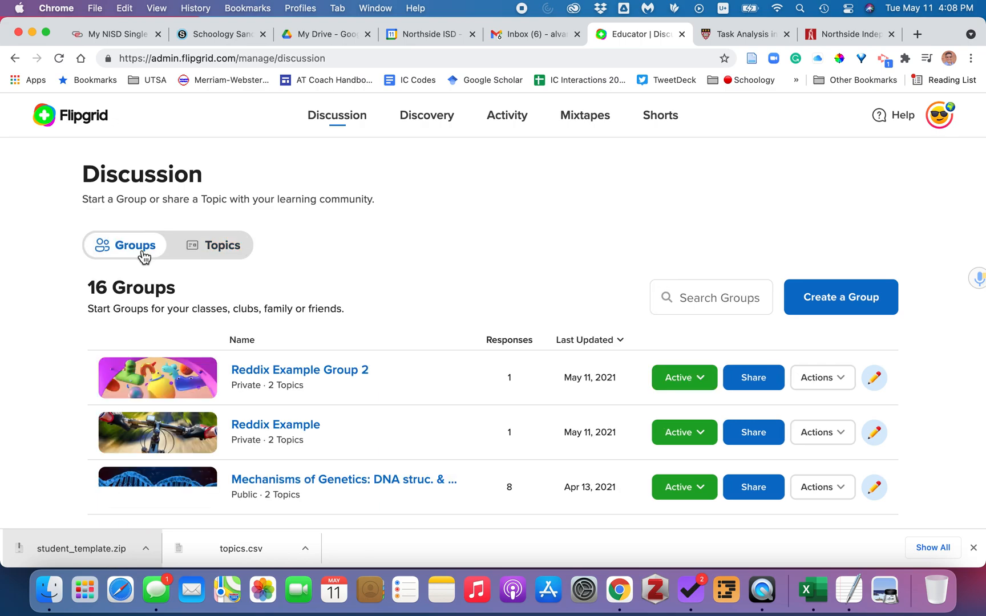
click(432, 382)
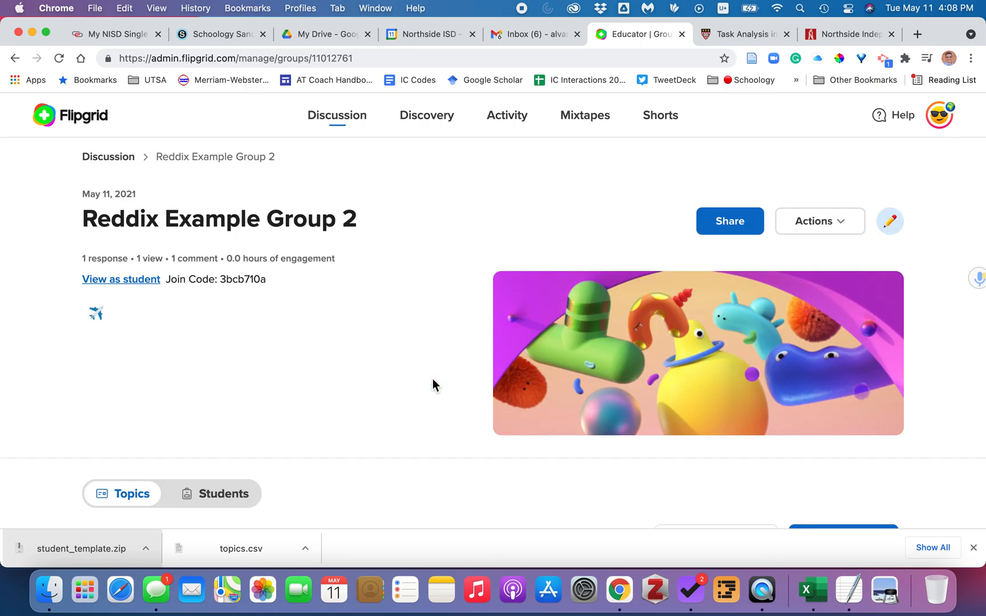
scroll(406, 368, down, 2)
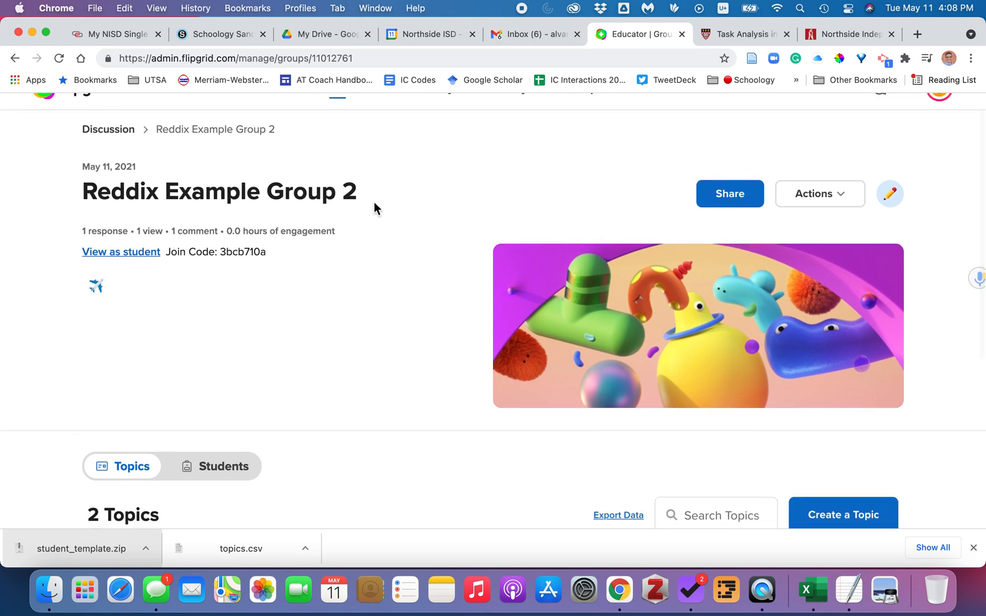
scroll(392, 274, down, 5)
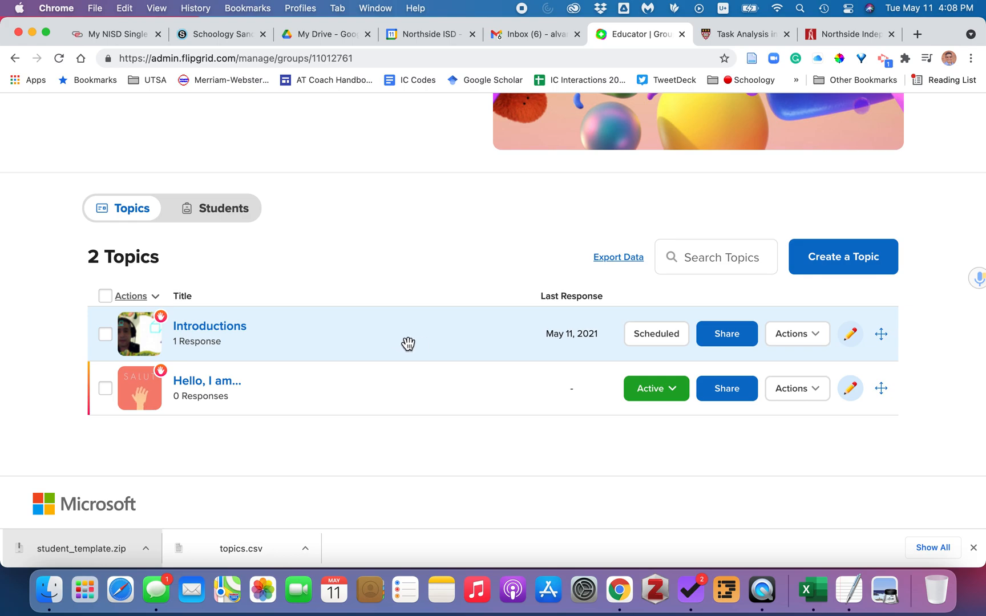
click(359, 339)
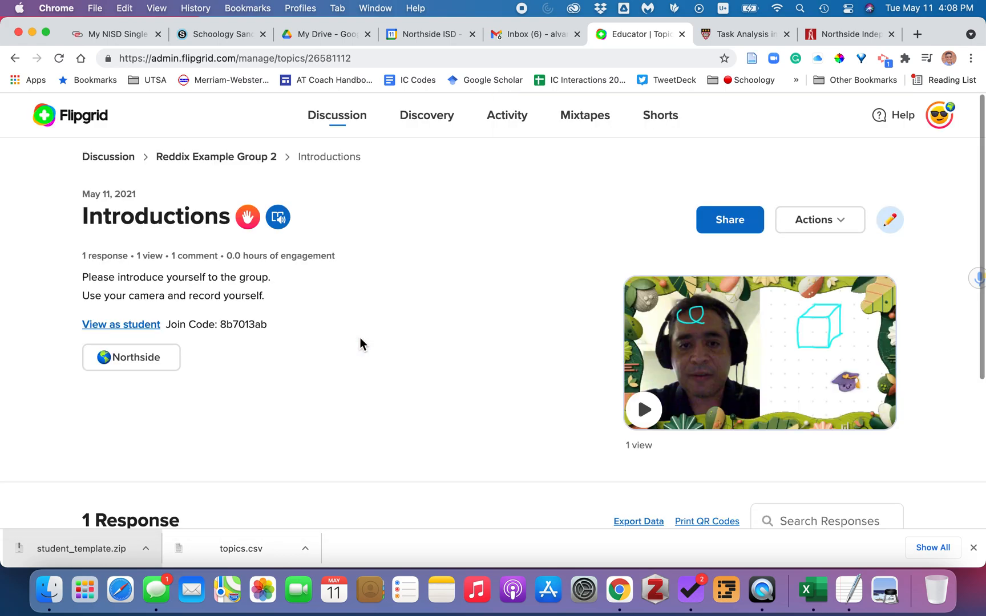
Step: Examine the Introductions topic's title and the actions available for managing the topic
drag(86, 217, 237, 220)
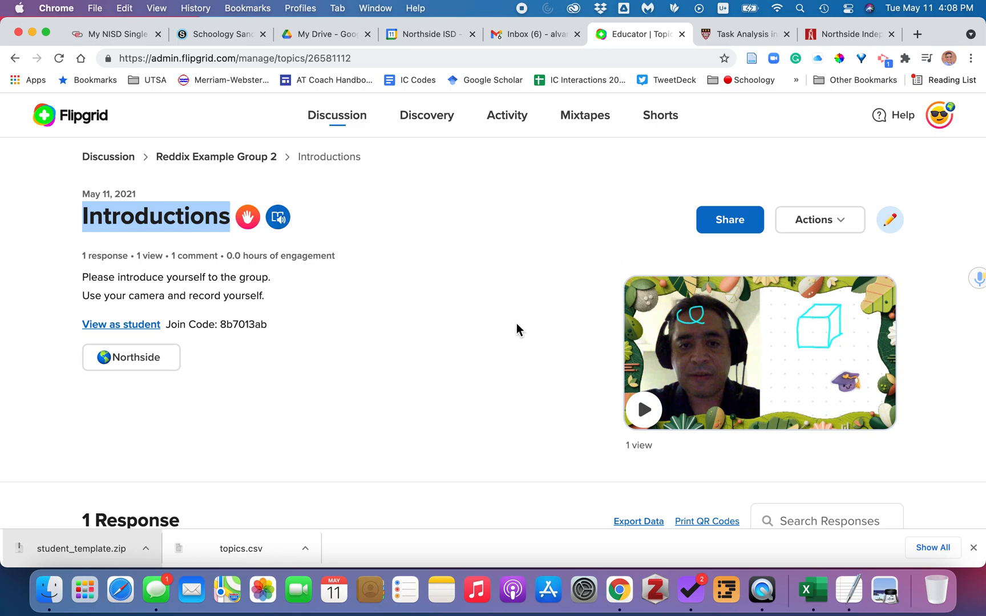
scroll(514, 330, down, 2)
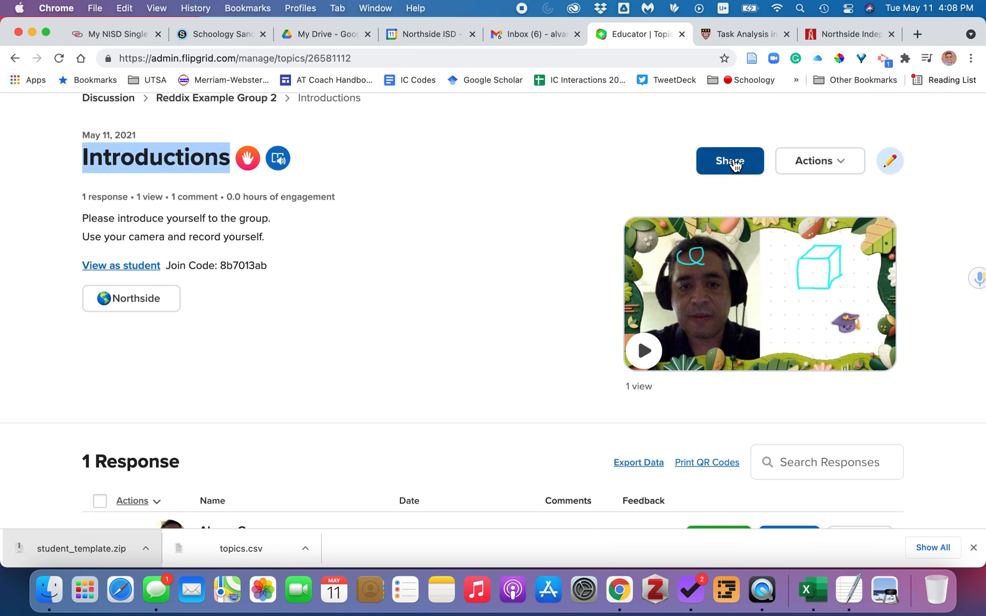
click(826, 166)
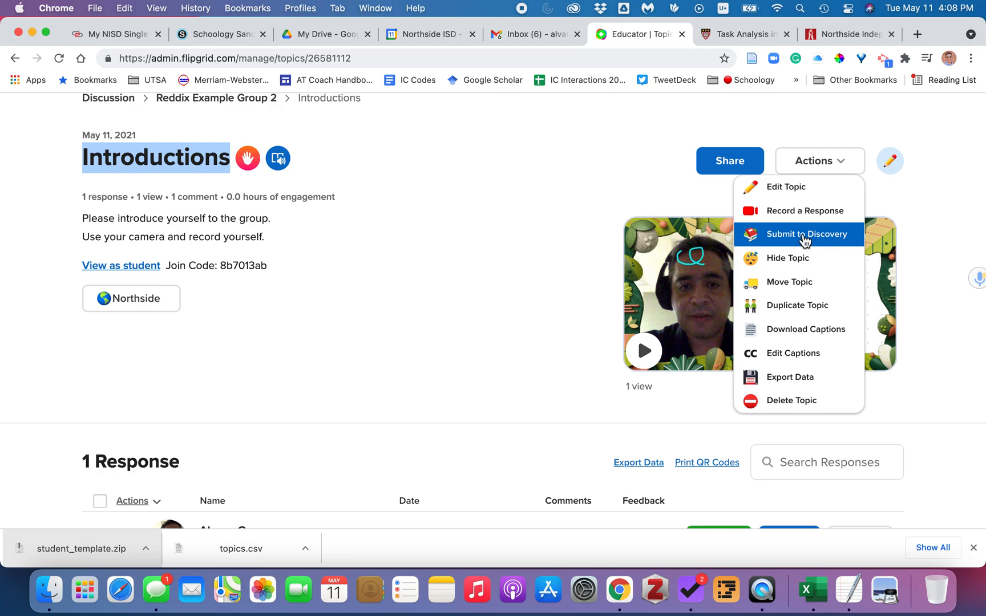
click(488, 216)
scroll(489, 215, up, 2)
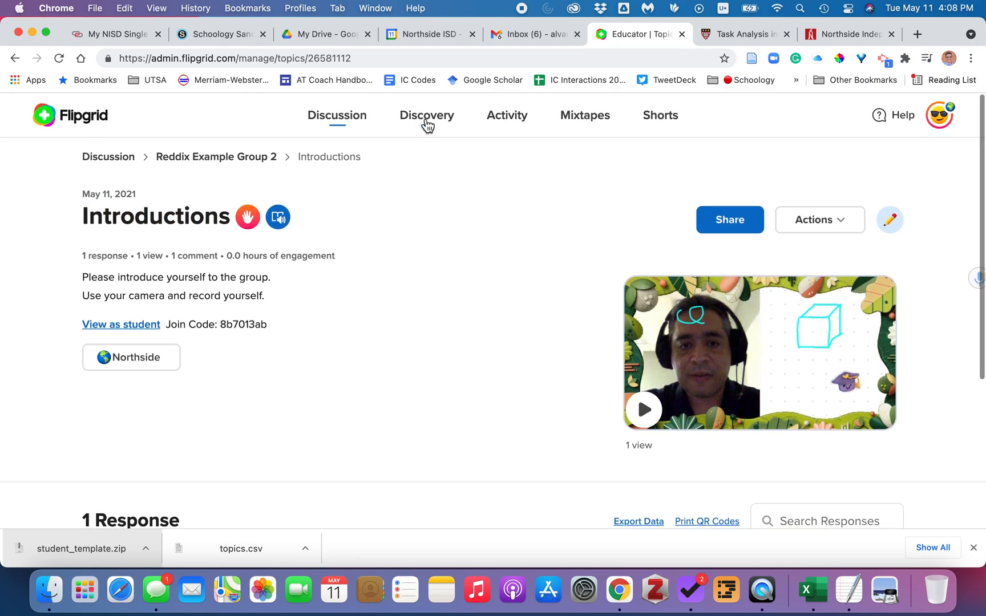
click(837, 229)
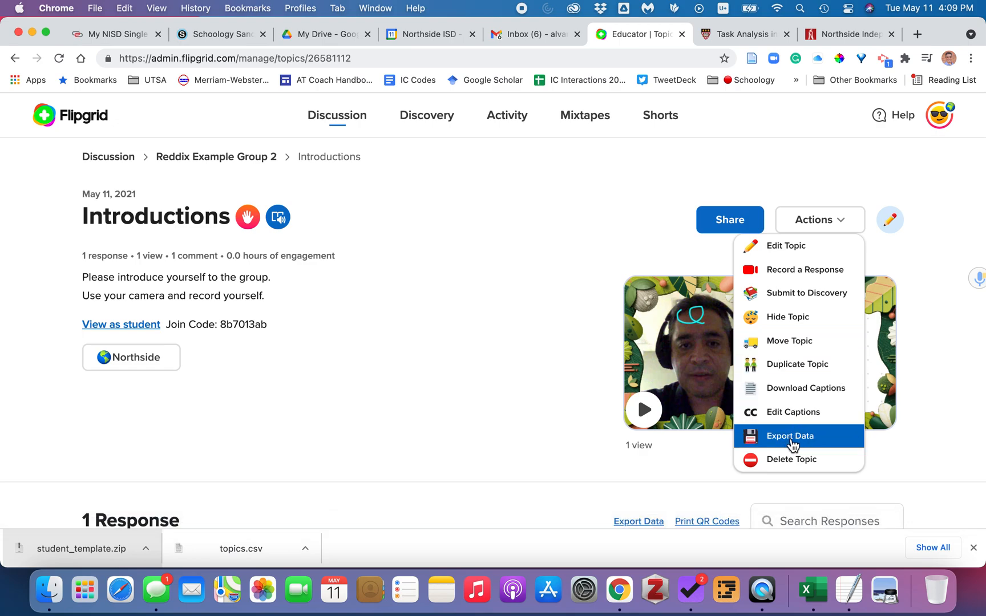
click(442, 329)
Step: Open the submitted response in the Introductions topic's response list and pause its video
scroll(328, 341, down, 5)
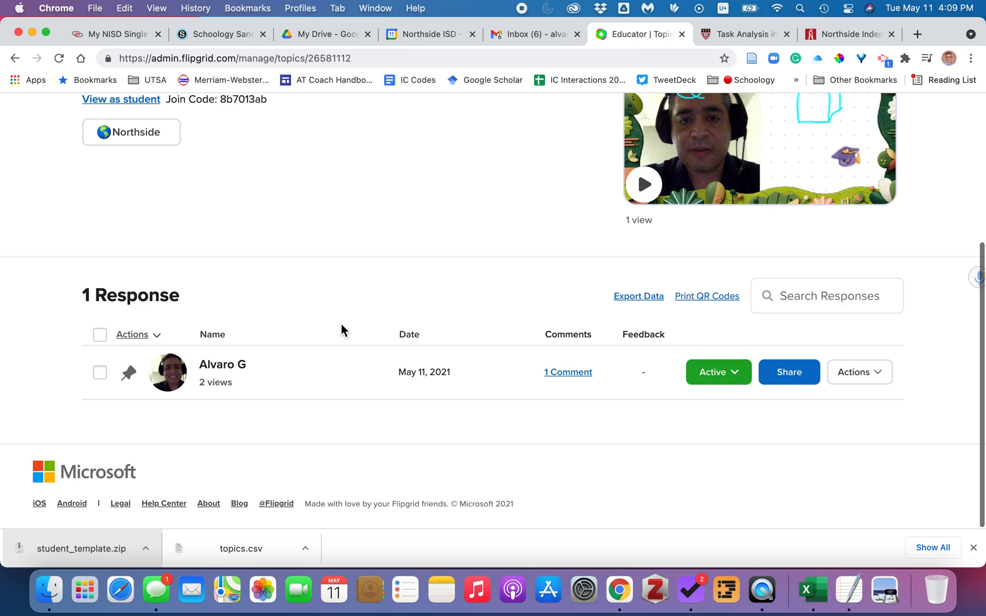
scroll(341, 329, up, 7)
scroll(341, 324, down, 1)
scroll(341, 323, left, 2)
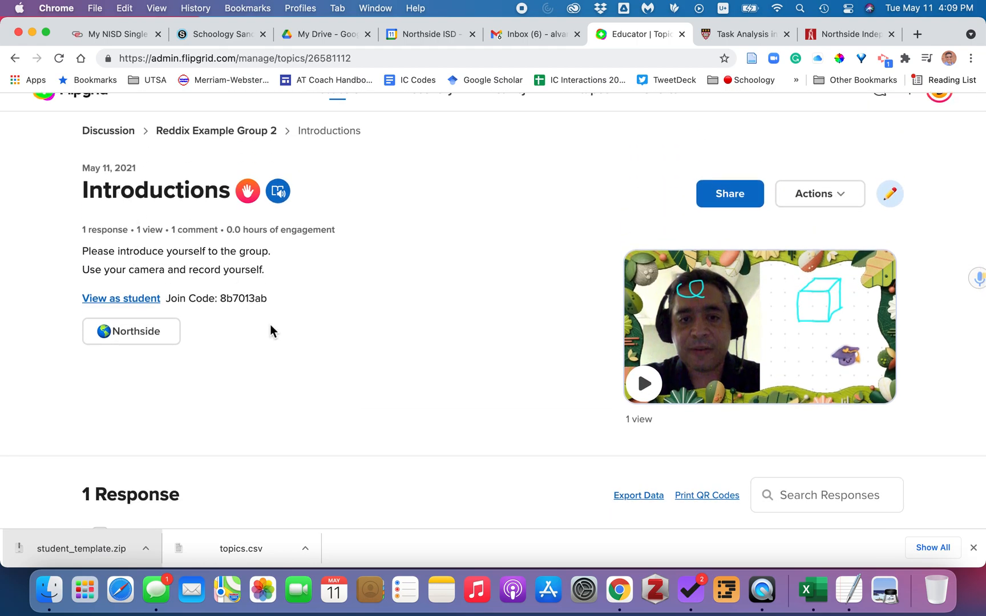
scroll(282, 342, down, 7)
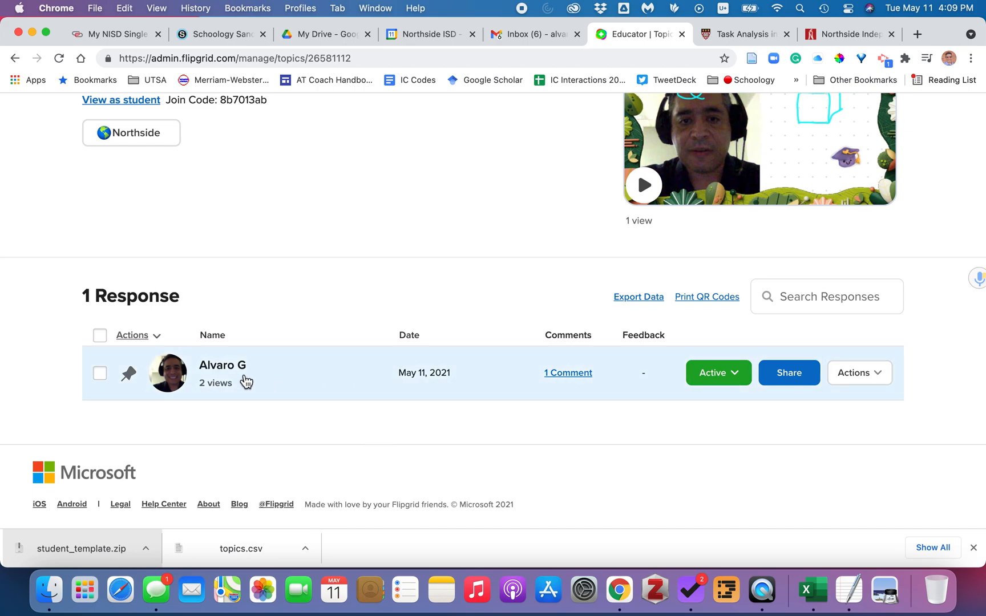
click(320, 379)
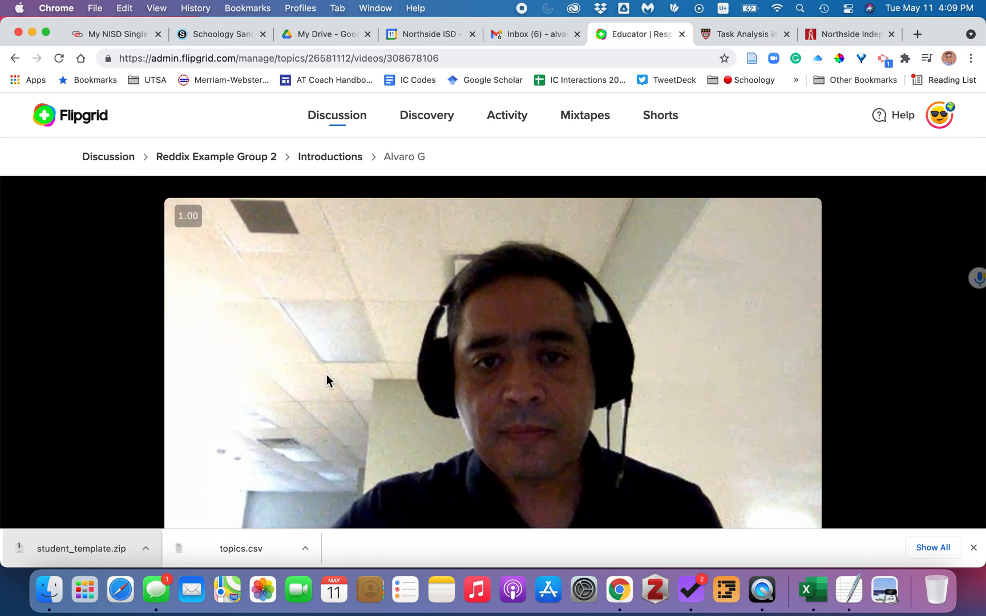
scroll(400, 337, down, 3)
click(180, 402)
scroll(494, 258, up, 3)
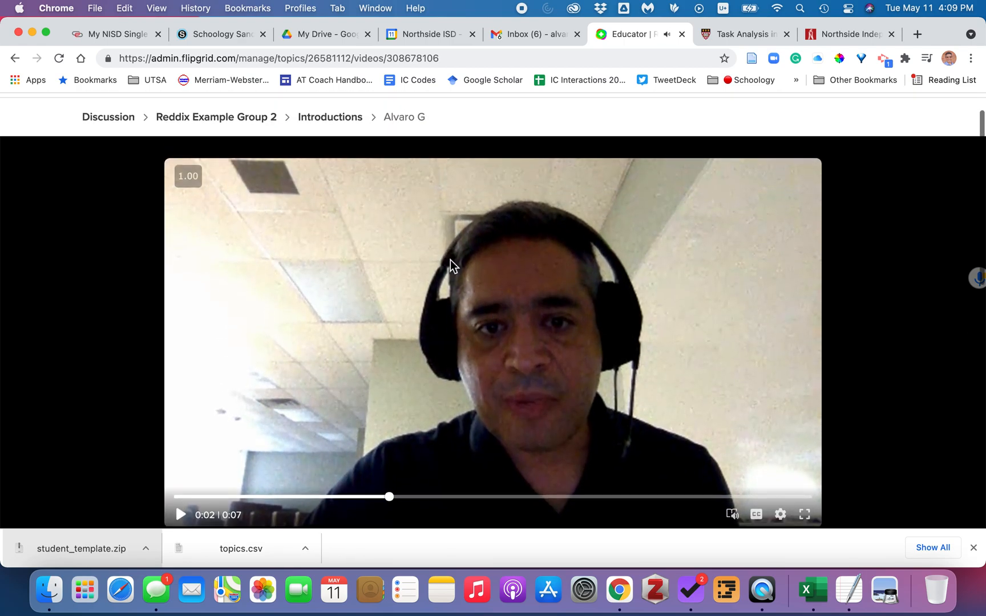
Step: Post the public comment "Good work." on the video response
scroll(473, 257, down, 2)
scroll(473, 257, down, 6)
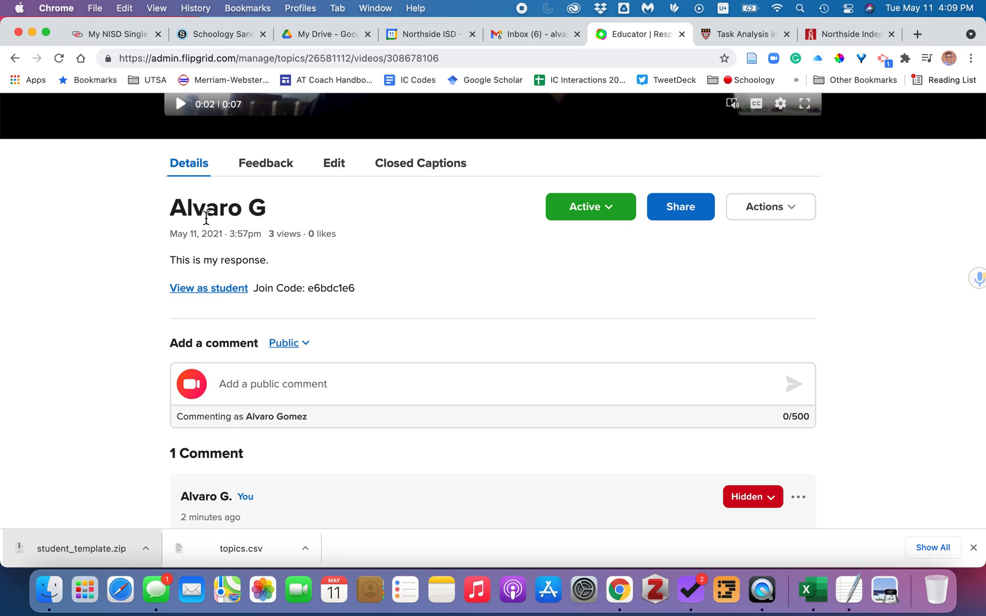
scroll(164, 311, down, 2)
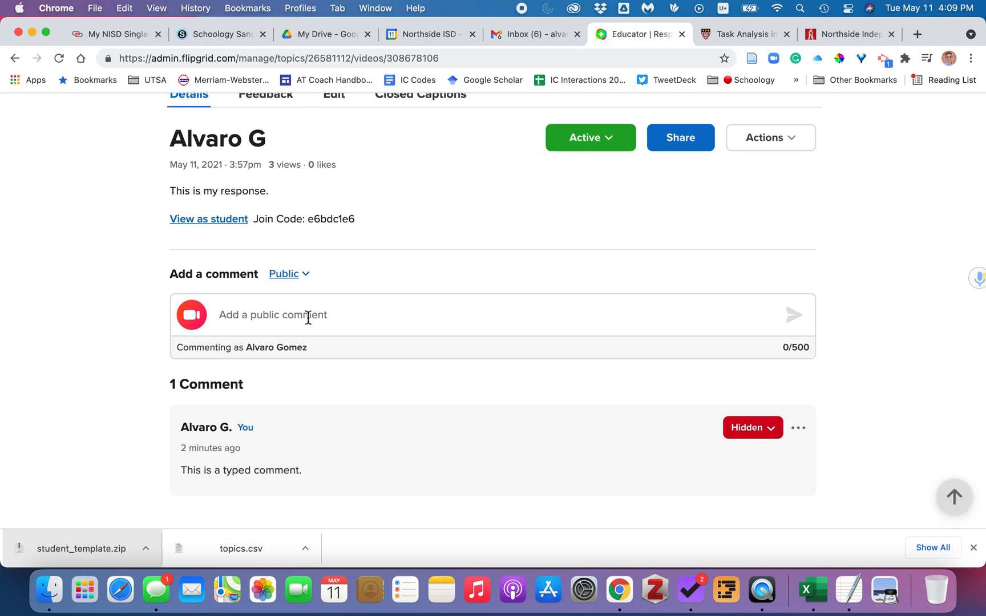
click(308, 317)
text(Good work.)
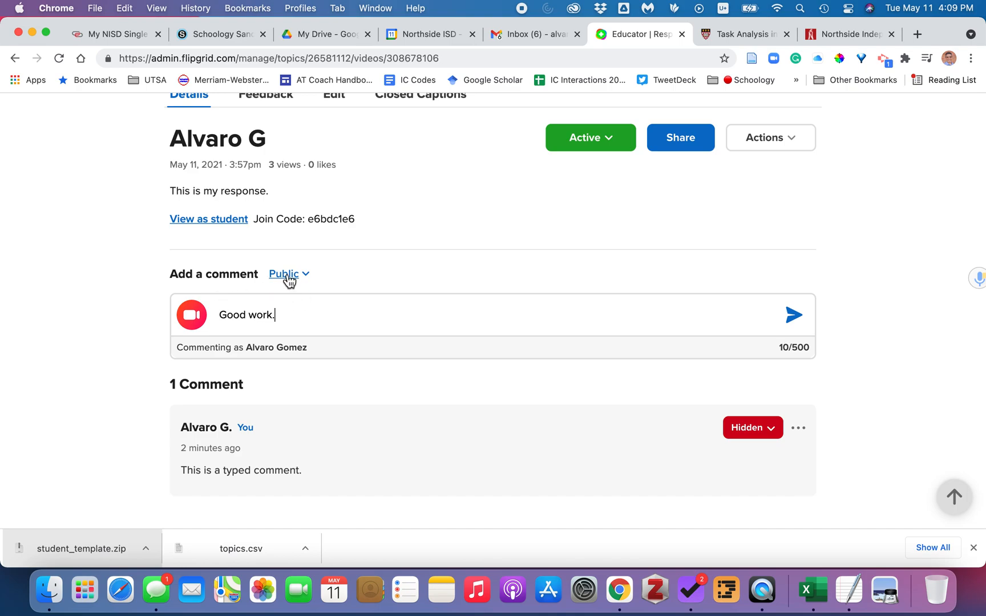
click(801, 321)
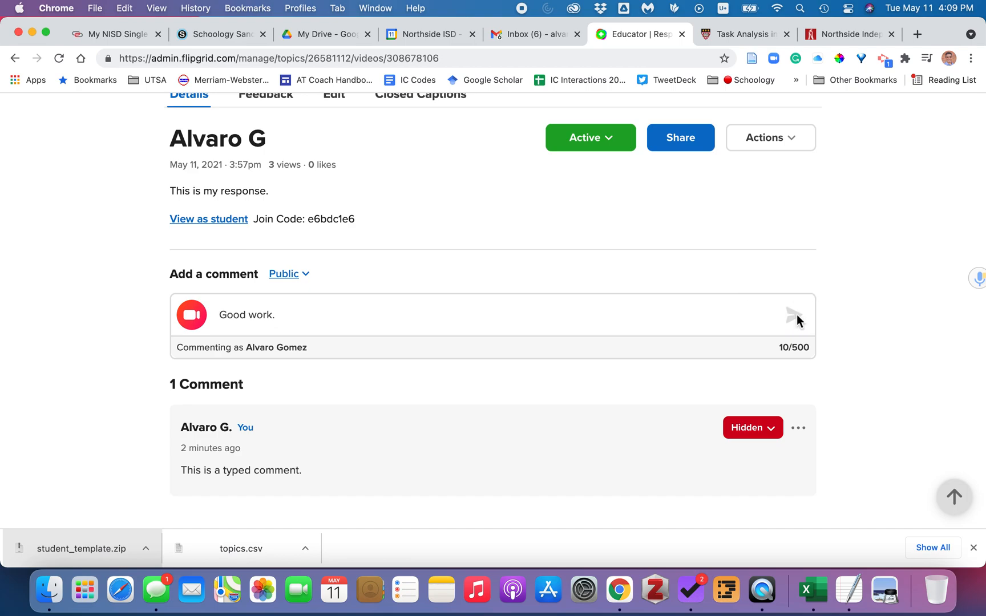
Step: Switch the comment visibility to Private and post "I really liked your answer." on the video response
click(289, 276)
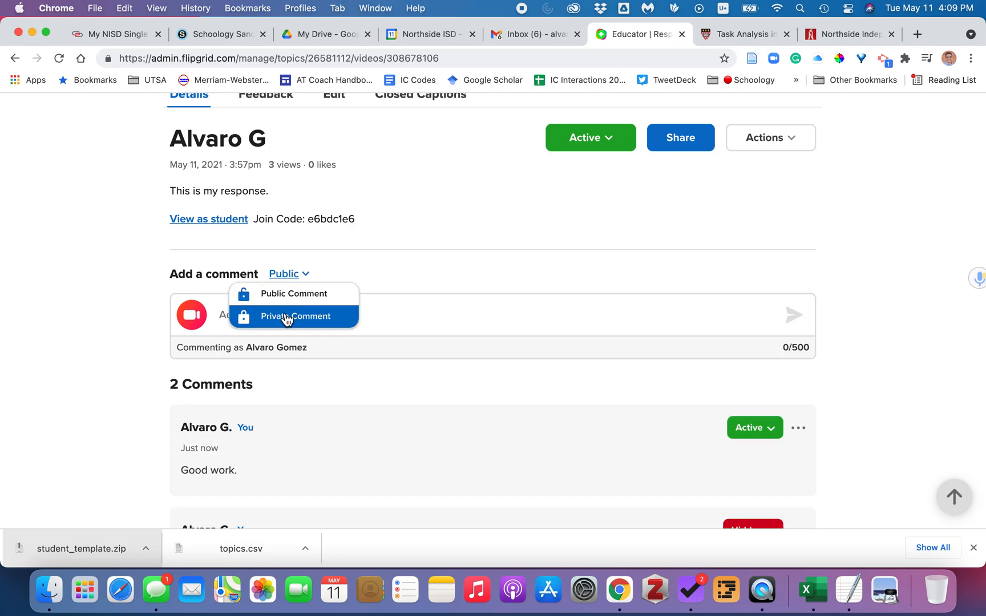
click(359, 272)
click(297, 278)
click(297, 317)
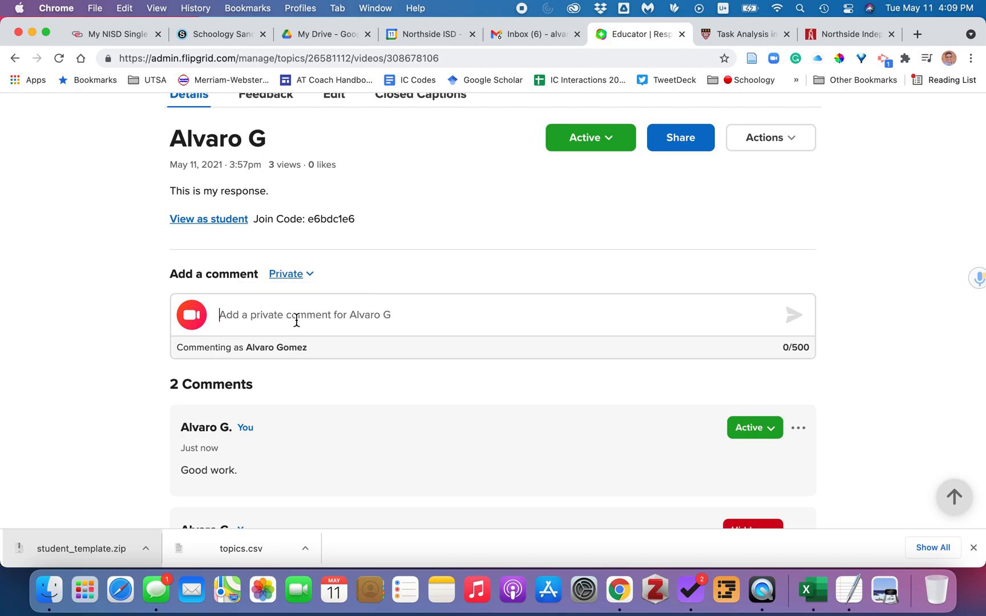
click(293, 322)
text(I really liked your answer.)
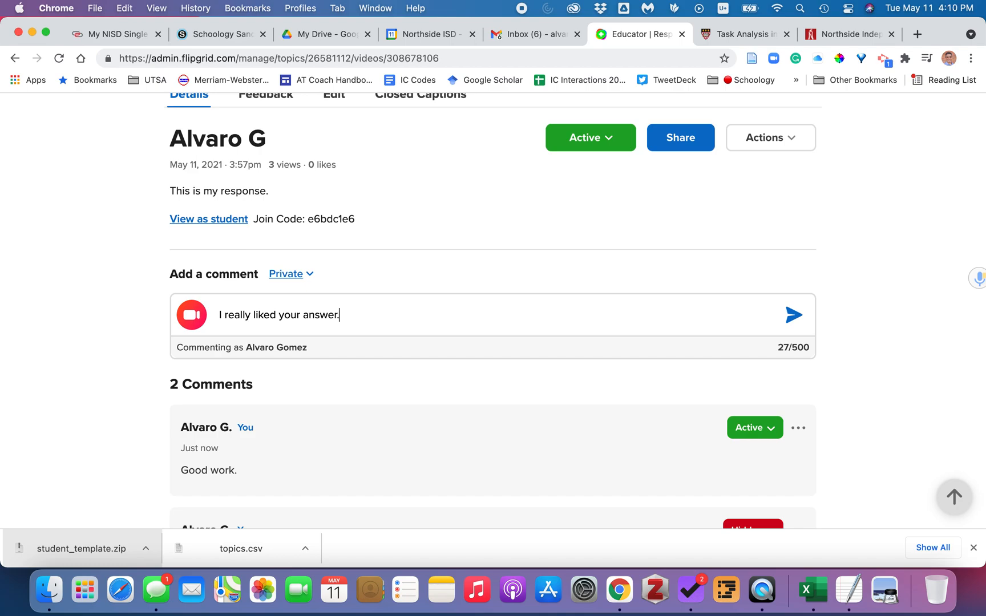
click(794, 316)
Step: Open the video comment recorder for the response, examine its Effects and Options, and close it without recording
click(194, 315)
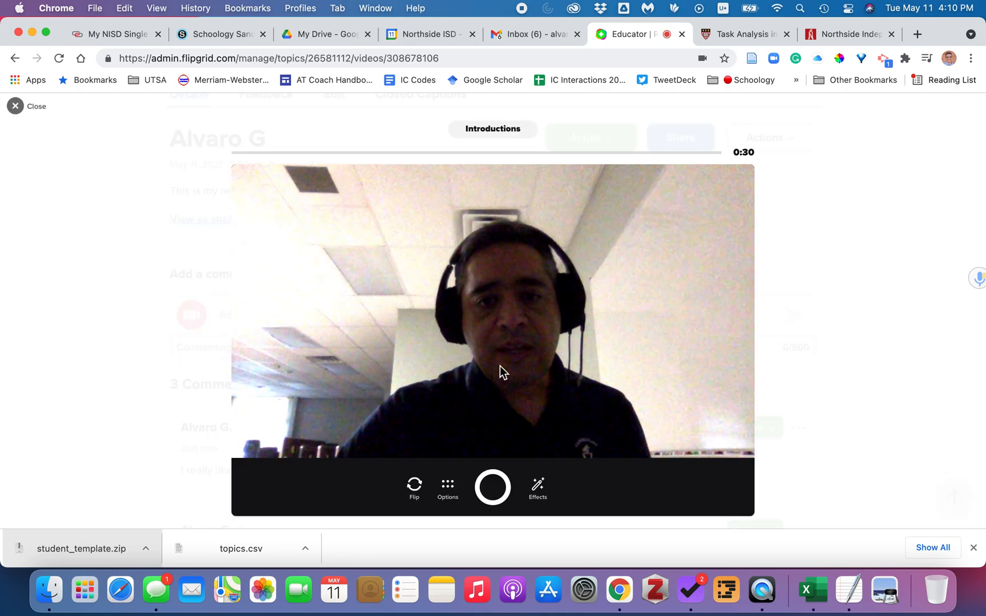
click(539, 491)
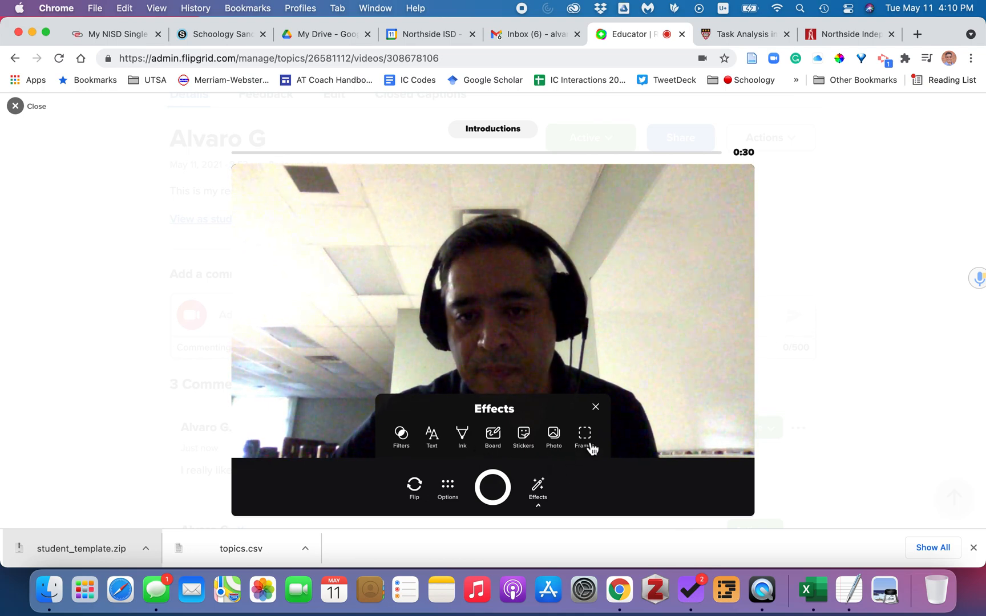
click(450, 493)
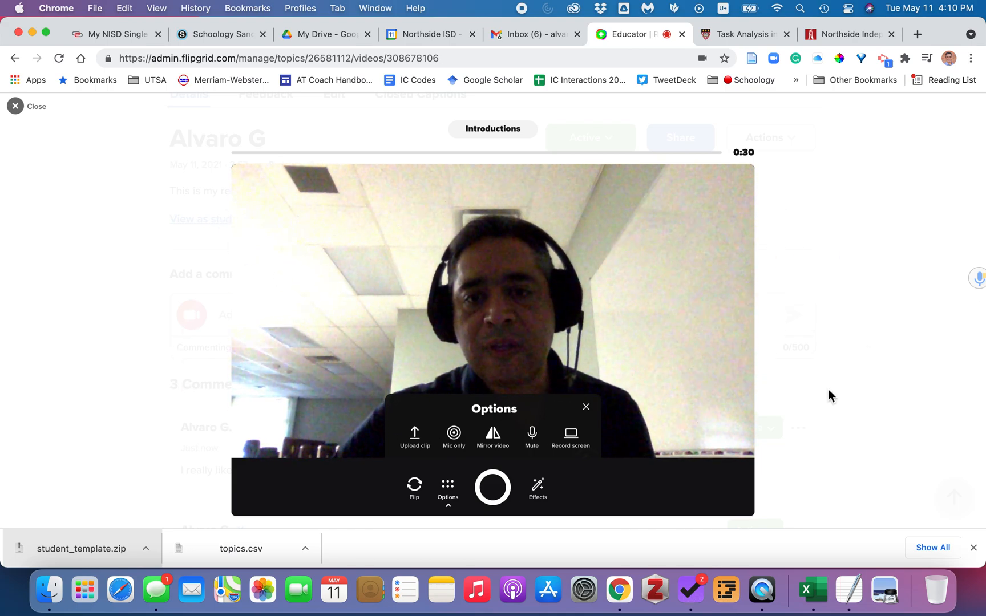
click(589, 406)
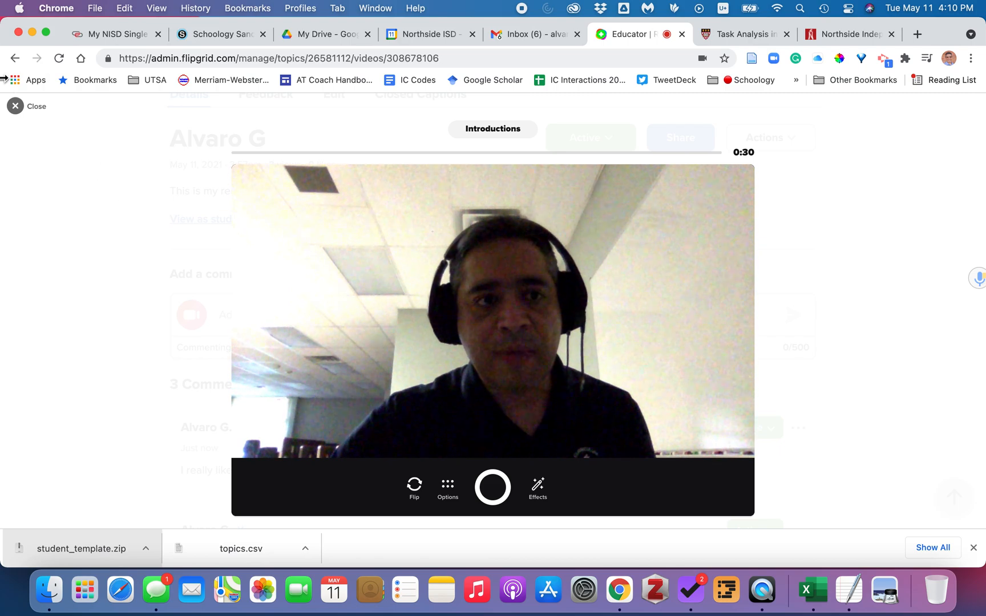
click(16, 107)
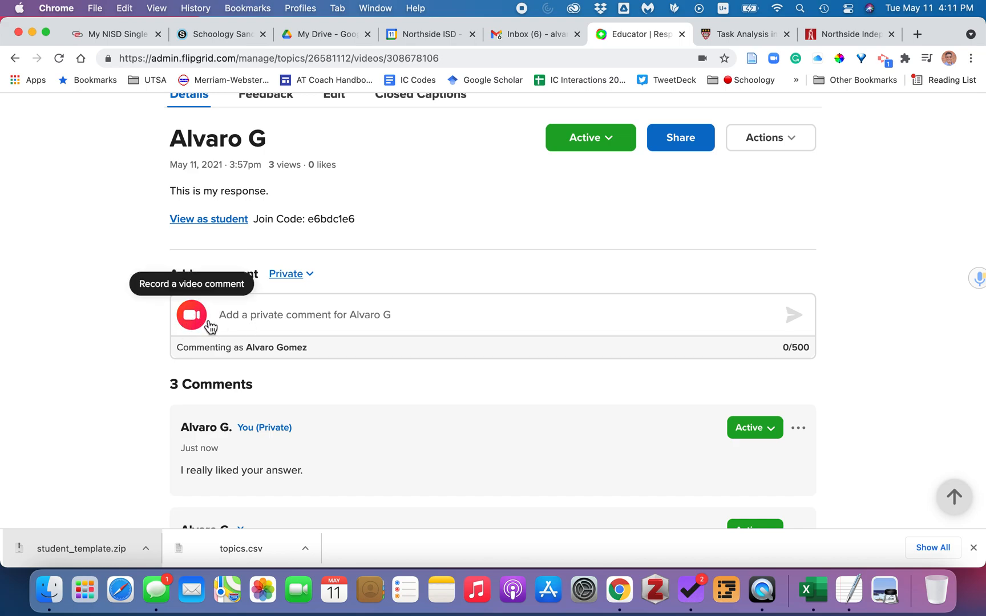
Step: Set the visibility for new comments on the response to Public
click(294, 275)
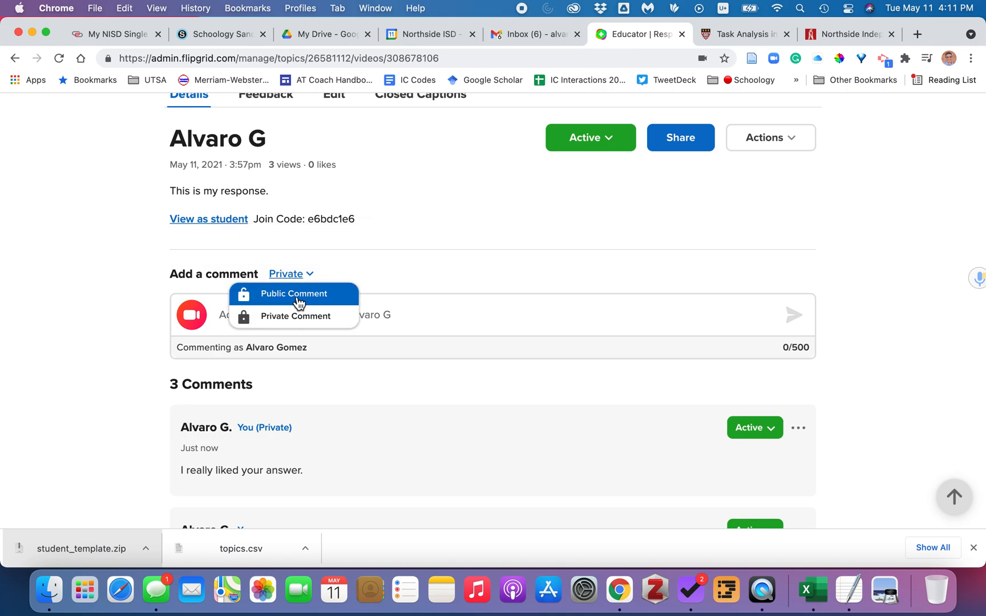
click(293, 295)
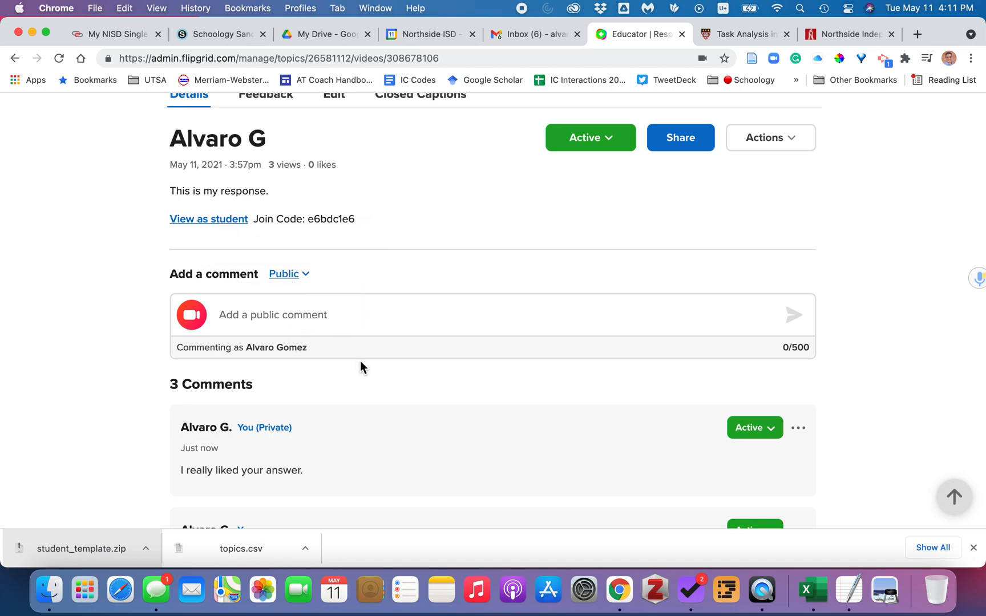
Step: Examine the response's comment list, comparing the private comment's label with those of the public comments
scroll(393, 422, down, 5)
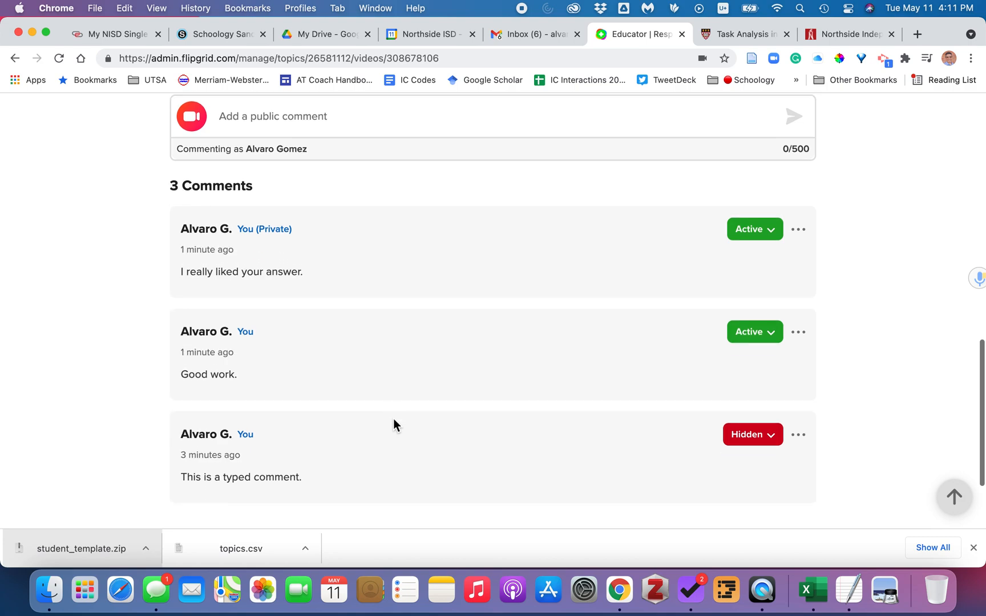
scroll(393, 418, down, 2)
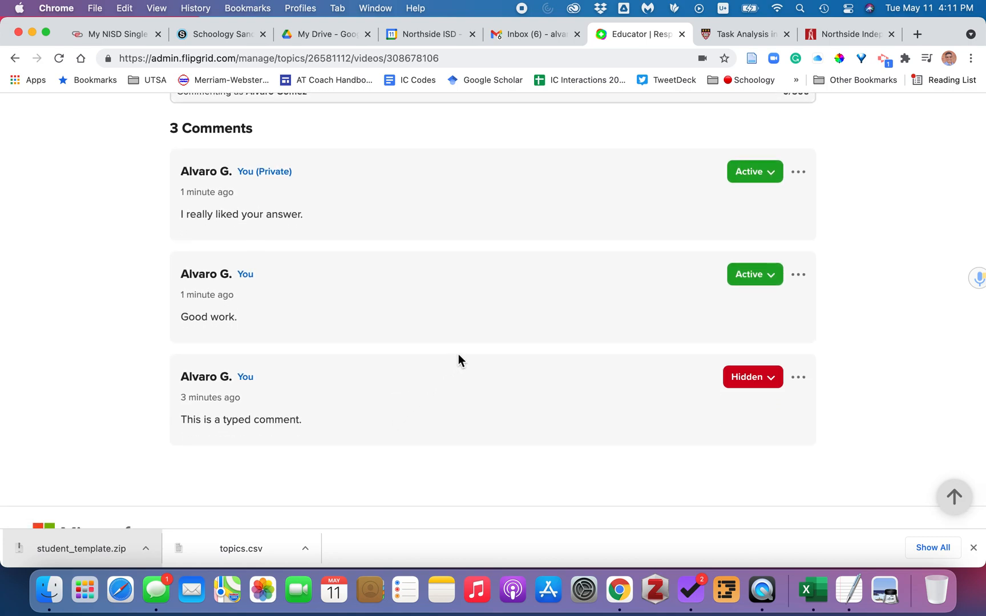
scroll(377, 367, up, 2)
scroll(206, 291, up, 4)
scroll(426, 312, down, 2)
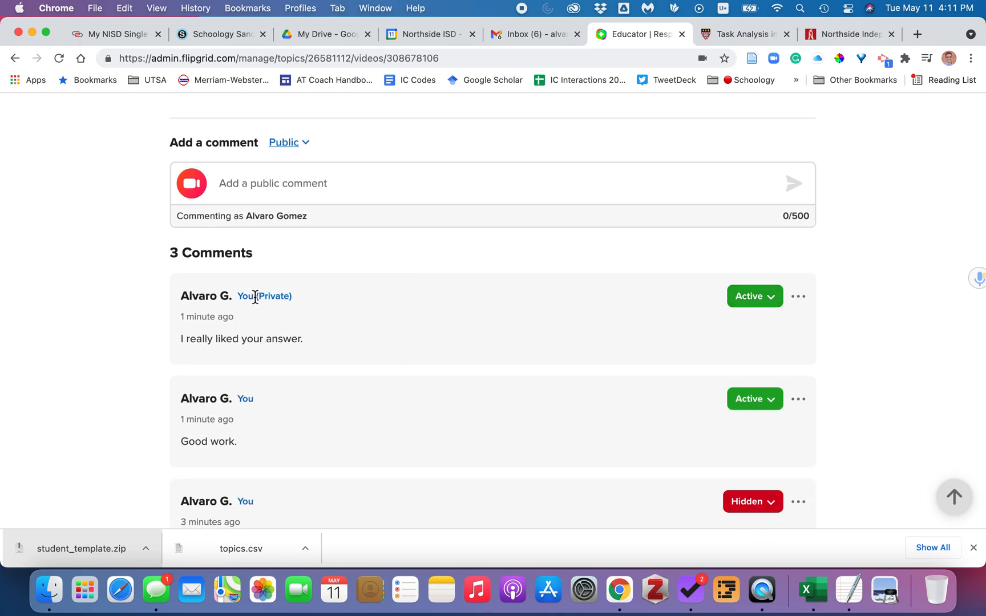
drag(255, 297, 290, 296)
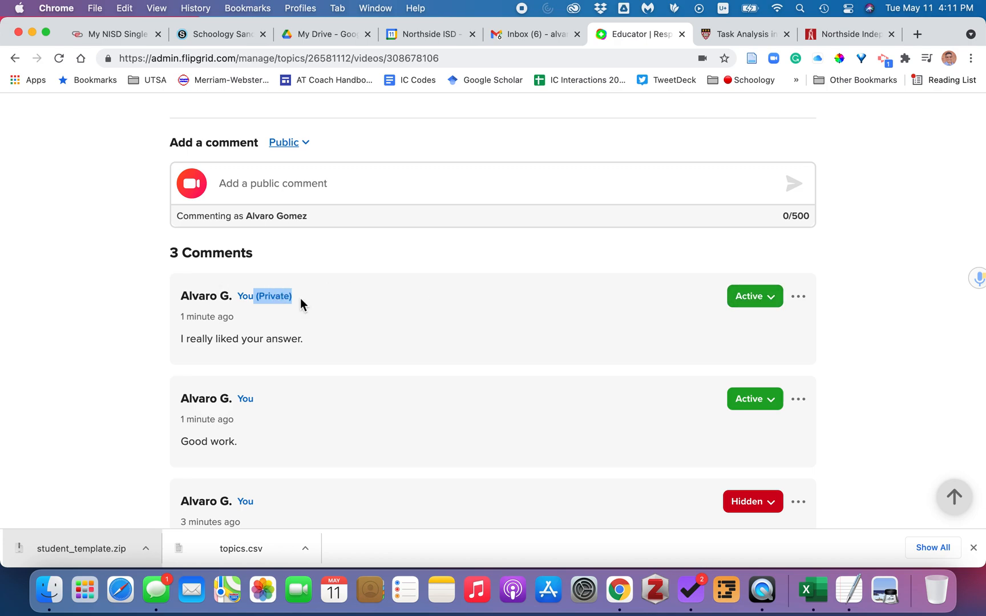
scroll(314, 303, down, 3)
click(251, 372)
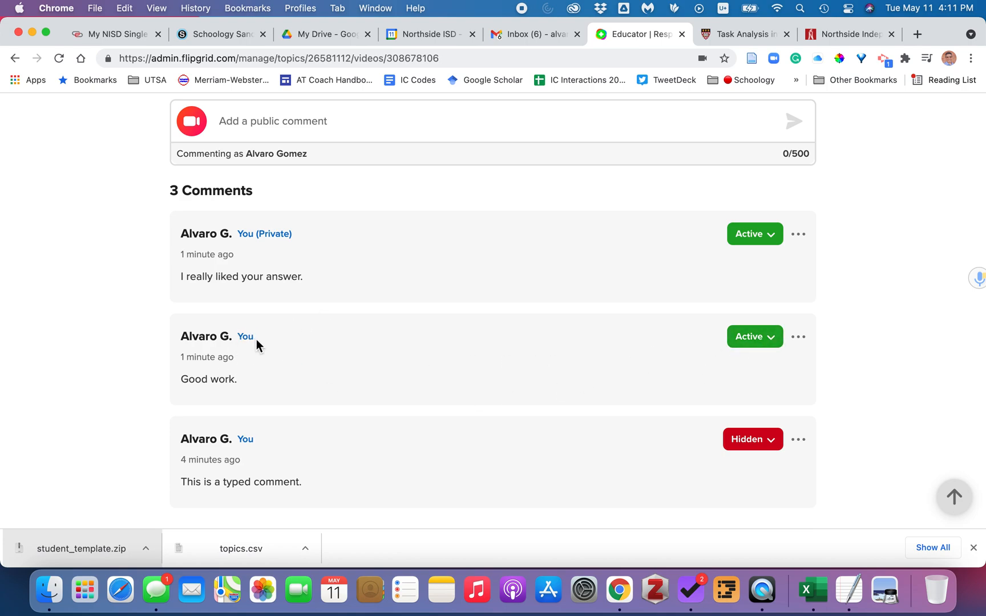
scroll(254, 370, down, 3)
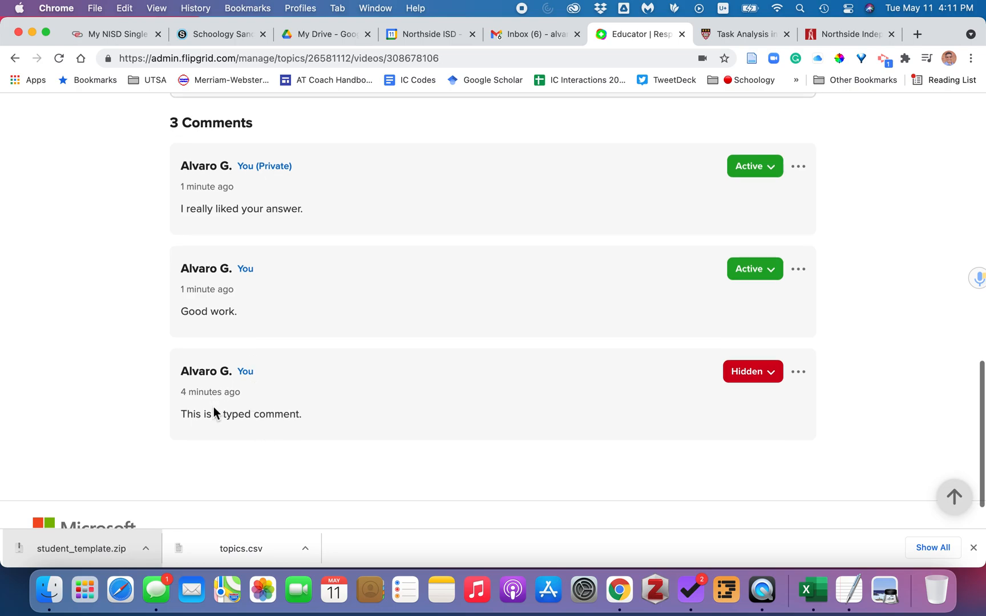
Step: Switch to the Schoology course to read the moderation notice on the student's comment, and return to the Flipgrid educator page
click(236, 36)
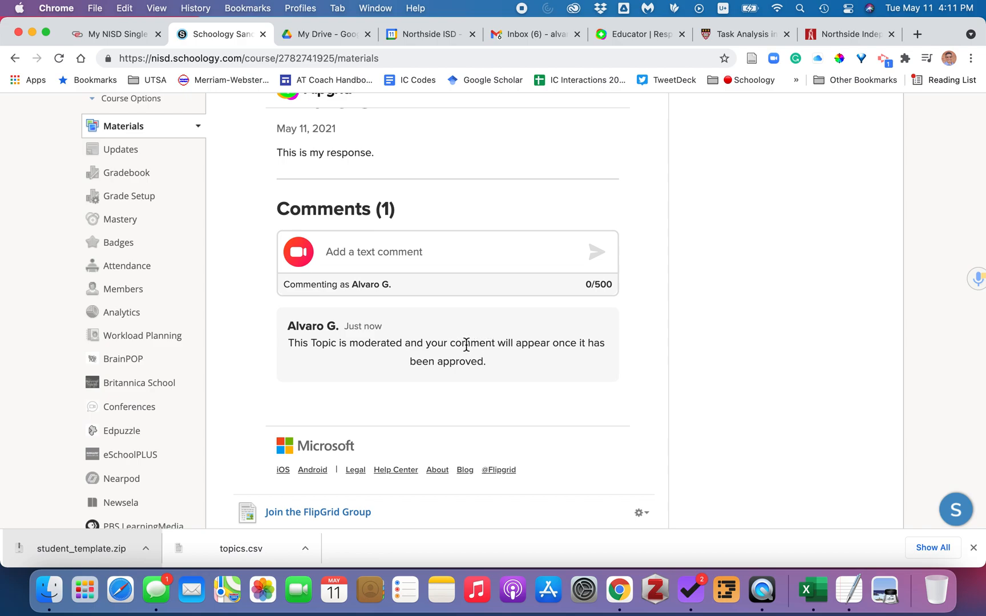
drag(450, 343, 506, 371)
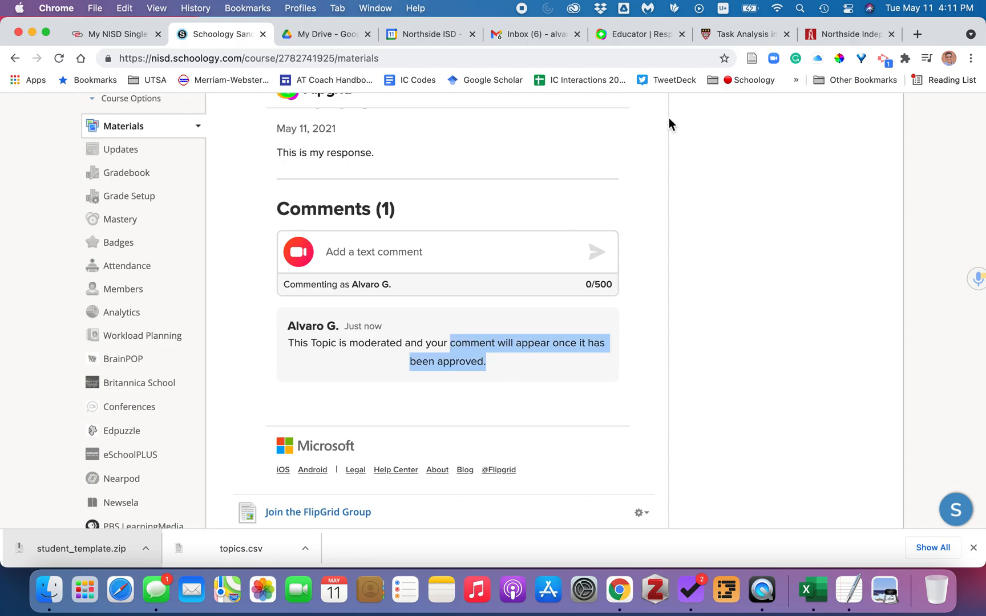
click(641, 36)
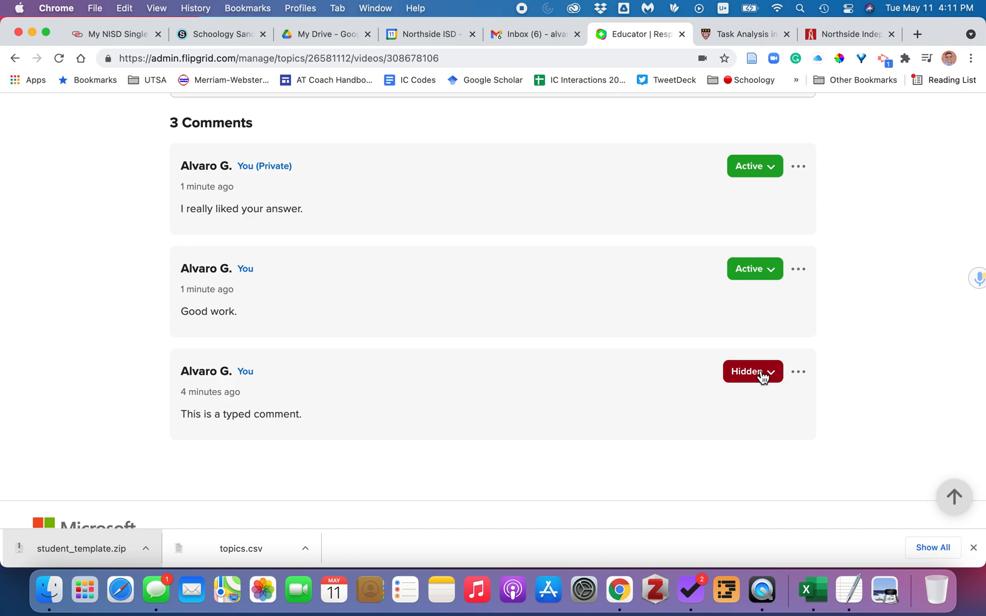
Step: Approve the hidden comment "This is a typed comment." by setting its status to Active
drag(185, 414, 314, 416)
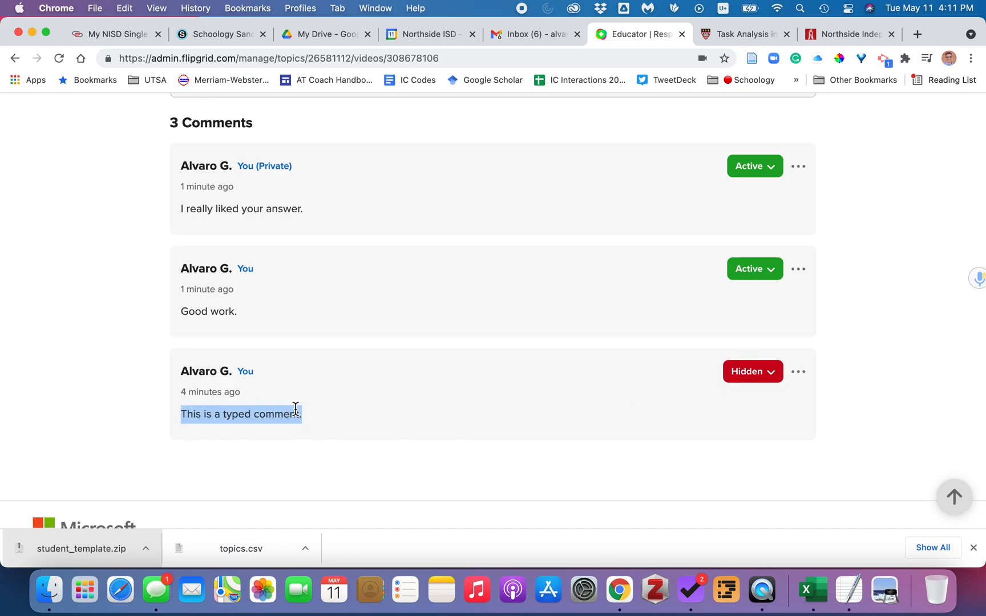
click(757, 376)
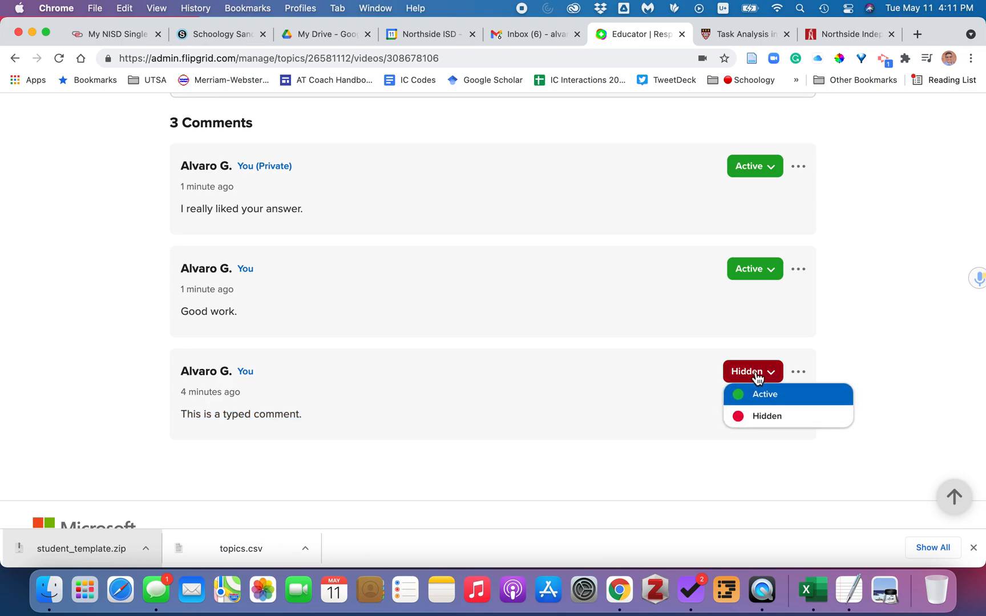
click(758, 402)
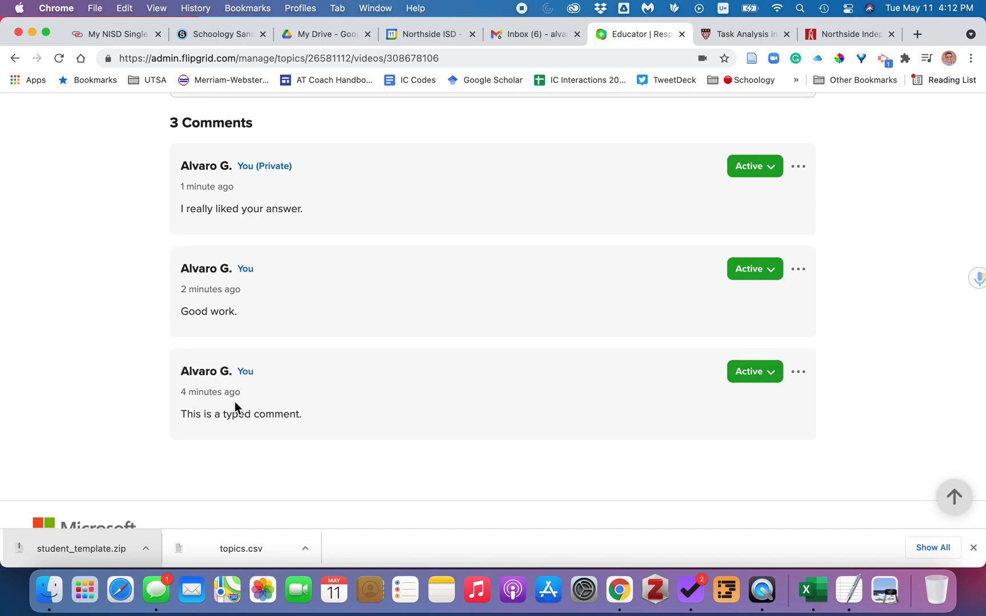
Step: Examine the actions available for the comment "This is a typed comment.", opening its text for editing and cancelling the edit
click(798, 374)
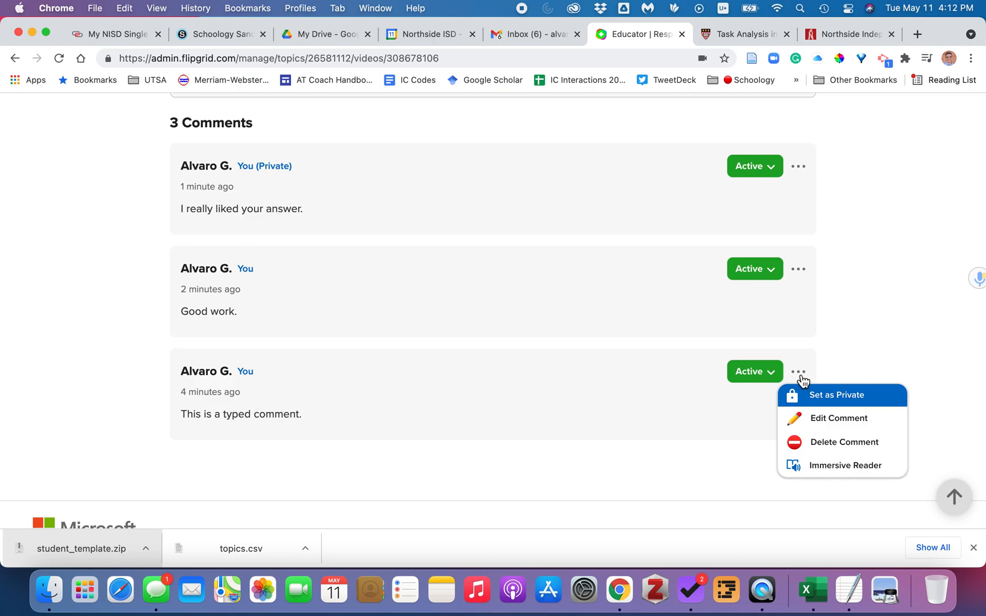
click(843, 421)
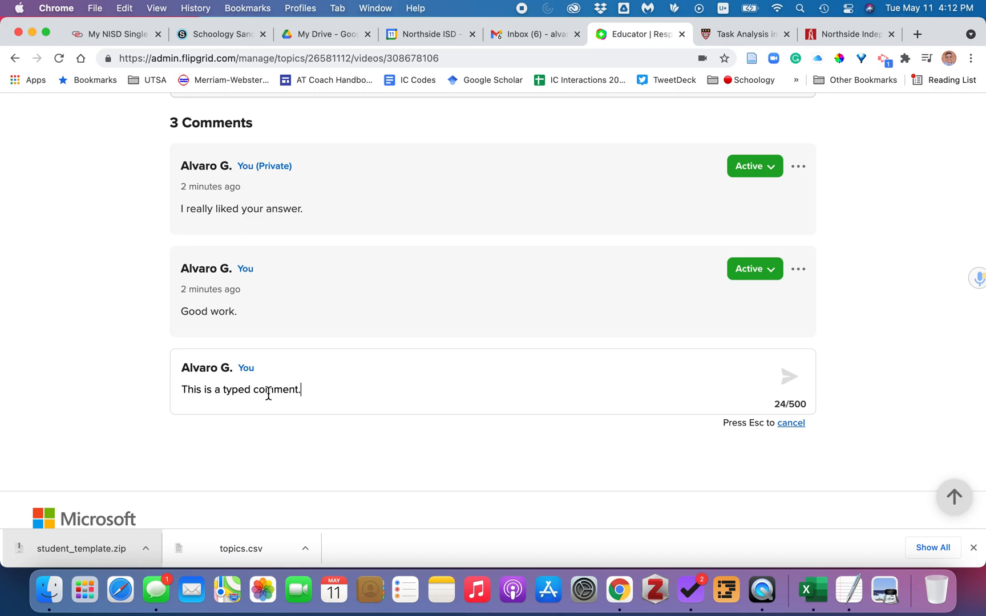
click(791, 423)
click(798, 372)
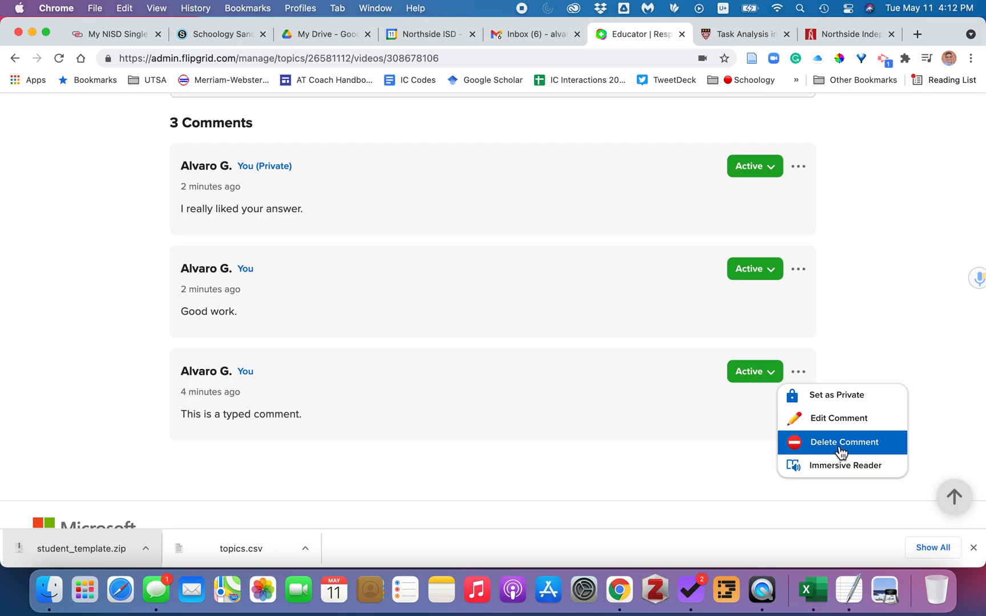
click(625, 377)
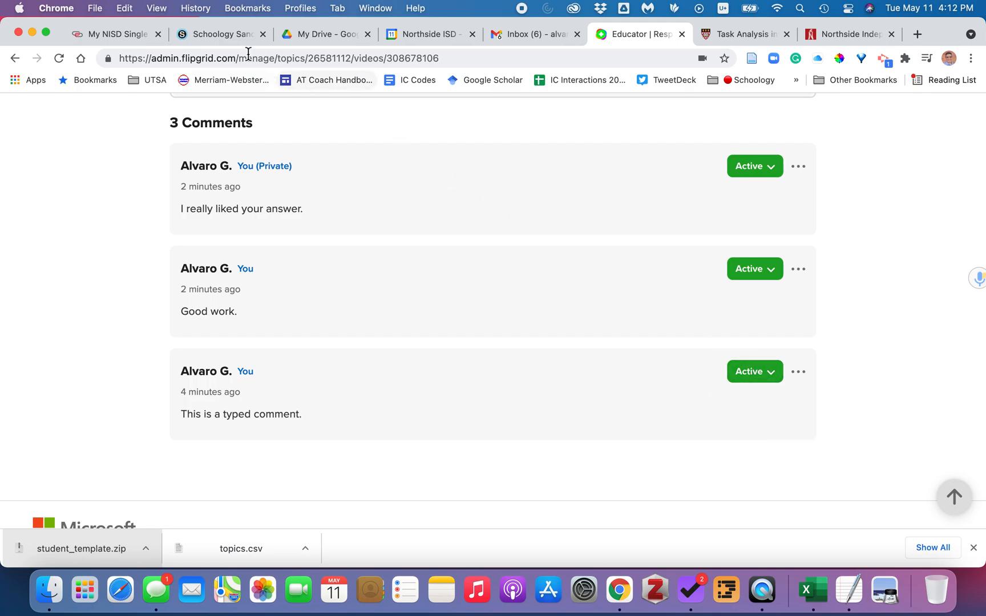
Step: Switch to the Schoology course, reload it, and open the submitted response in the embedded Introductions topic
click(222, 35)
click(399, 362)
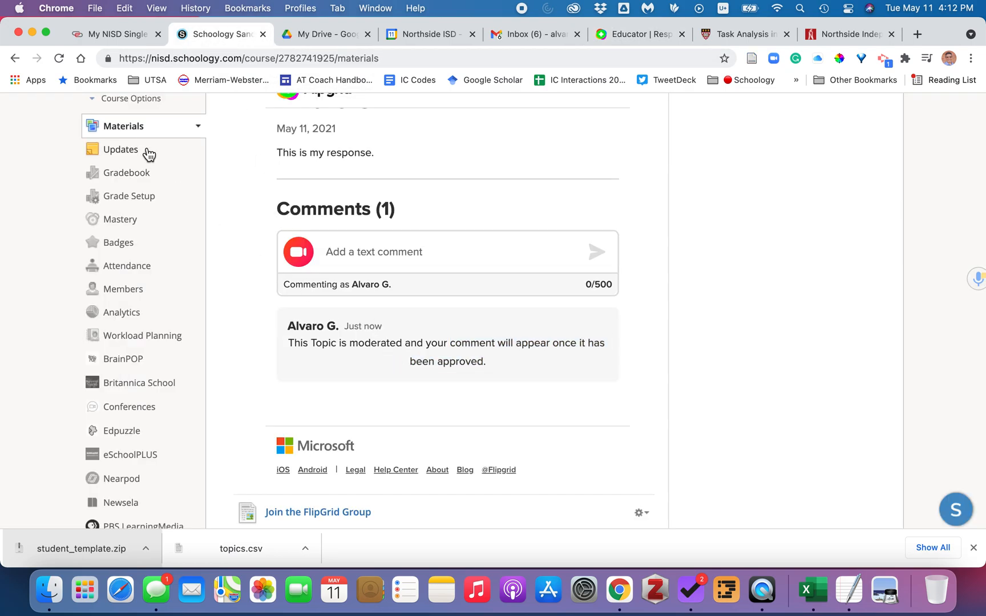
click(59, 57)
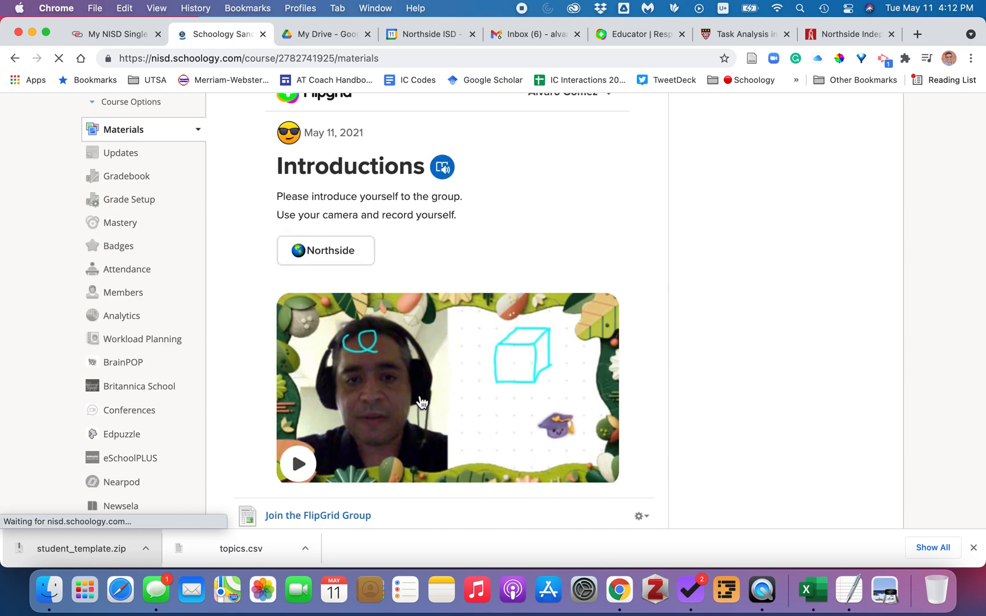
scroll(421, 402, down, 10)
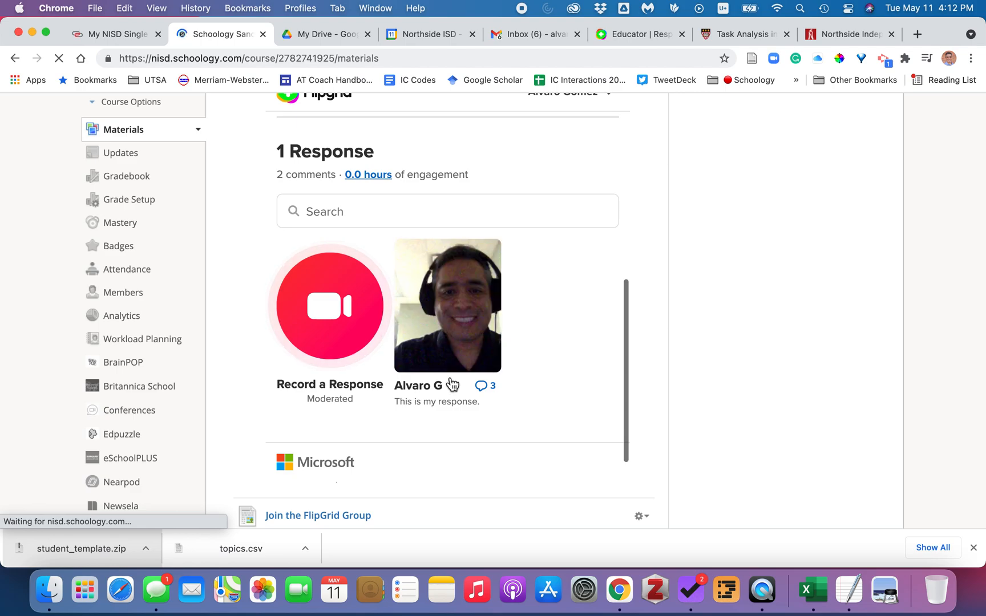
click(490, 392)
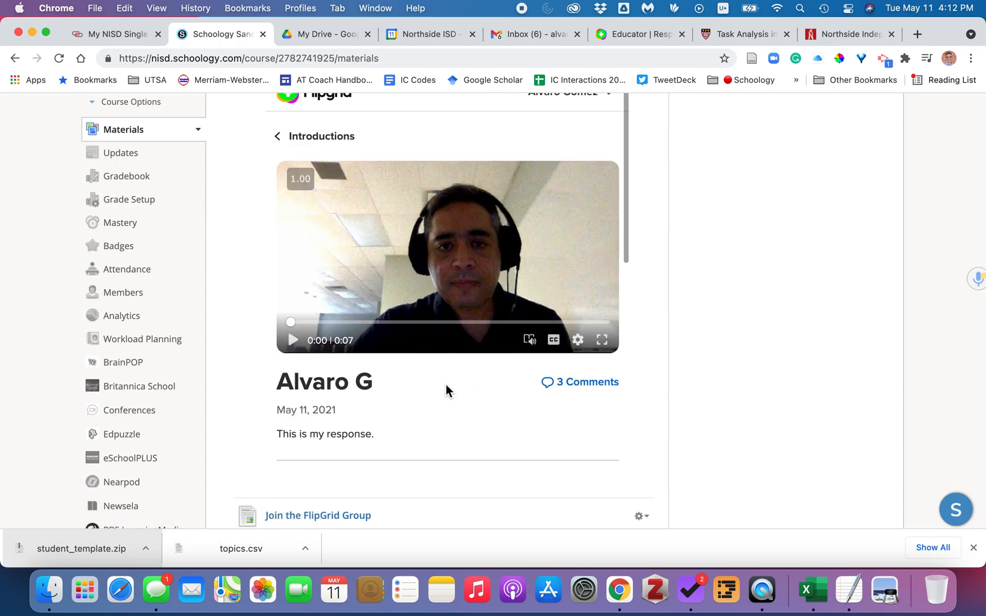
Step: Review the private, public and newly approved comments under the response in the embedded student view
scroll(466, 365, down, 4)
scroll(465, 366, down, 2)
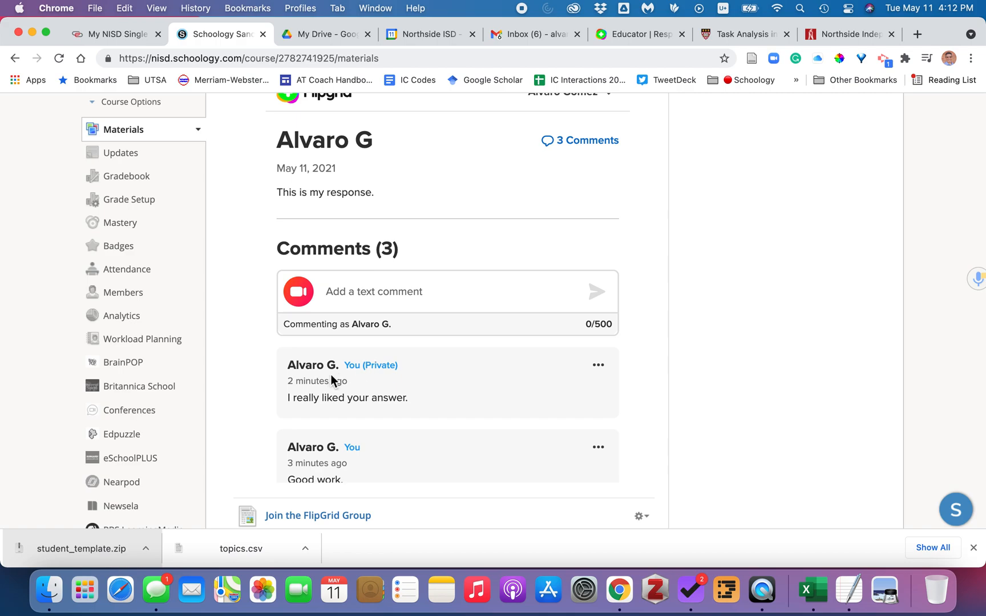
scroll(331, 374, down, 3)
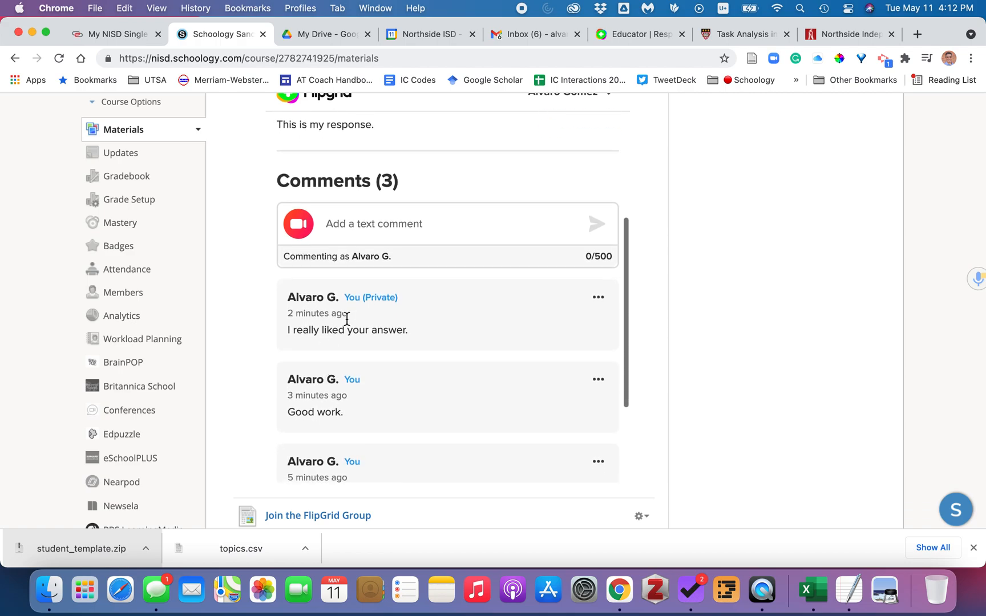
scroll(331, 342, down, 2)
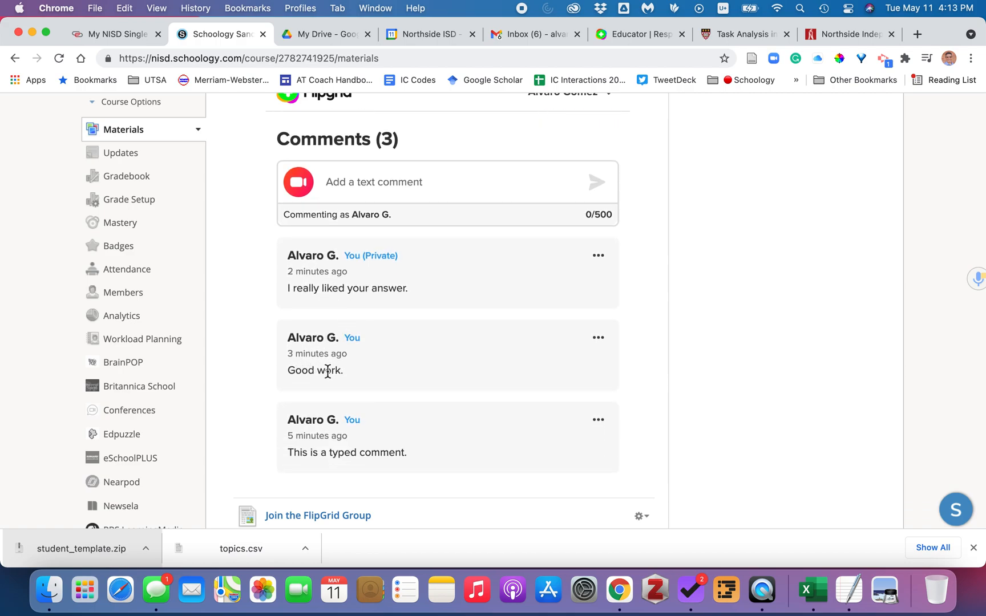
scroll(317, 375, down, 3)
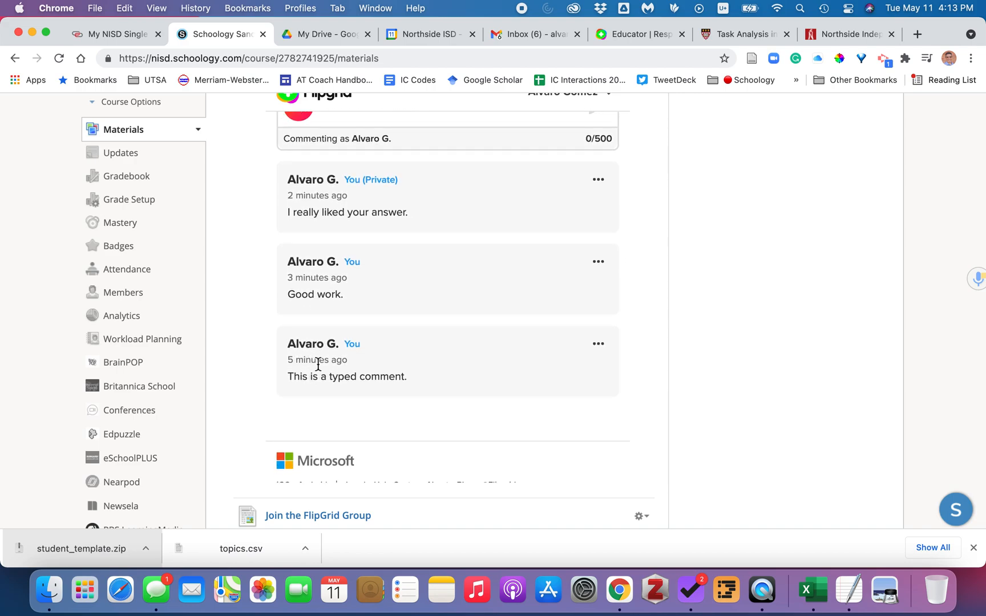
drag(290, 380, 414, 381)
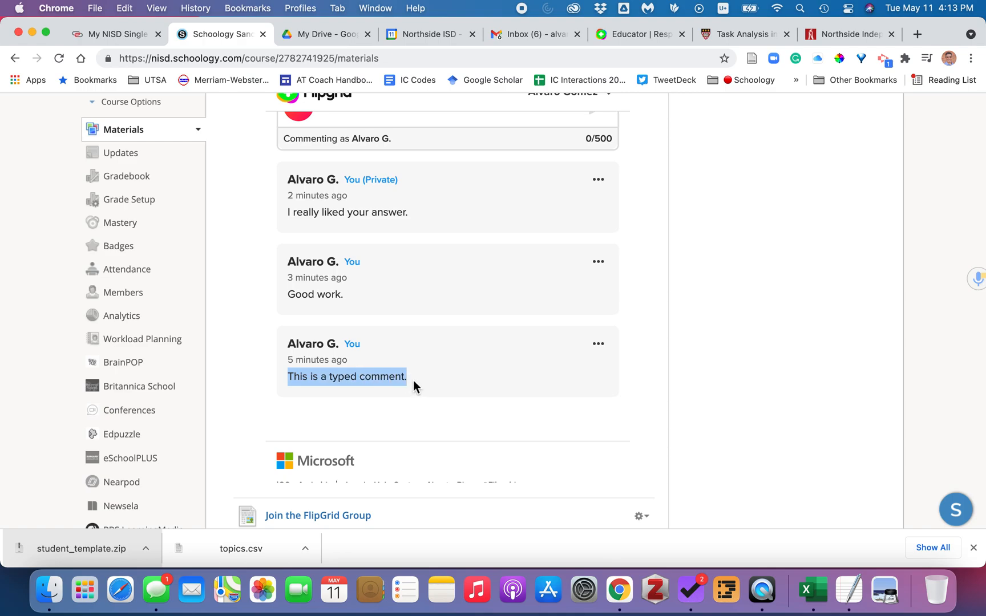
scroll(412, 274, up, 2)
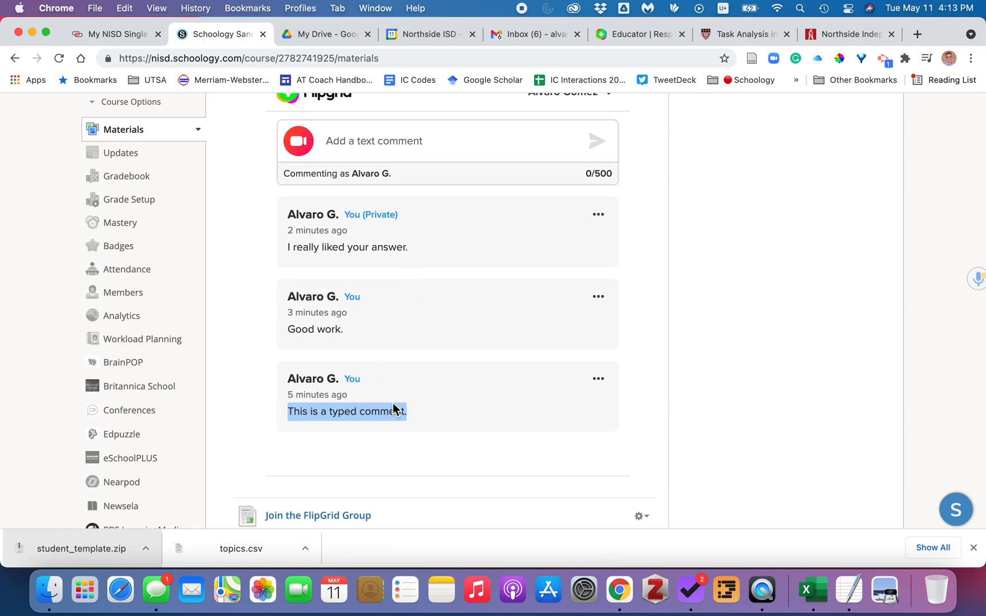
scroll(425, 320, up, 10)
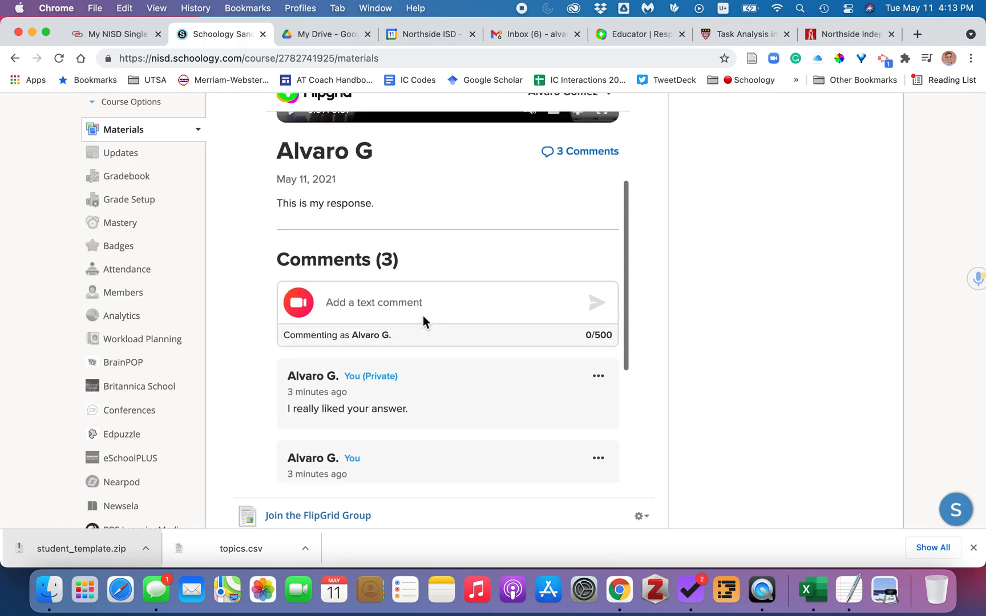
scroll(425, 322, up, 5)
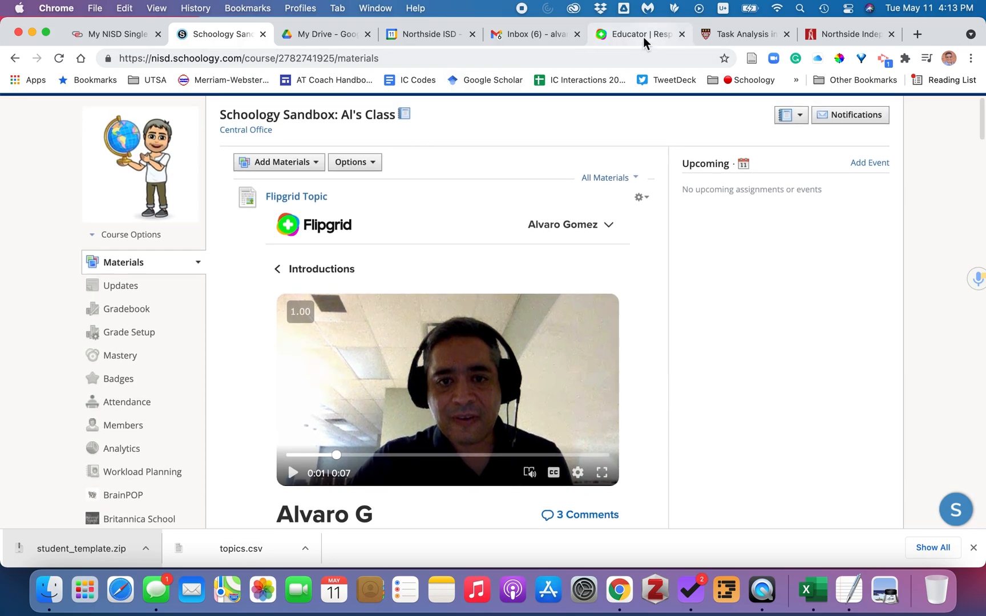
Step: Switch back to the response in the Flipgrid educator view and open its Feedback section
click(639, 34)
scroll(443, 308, up, 10)
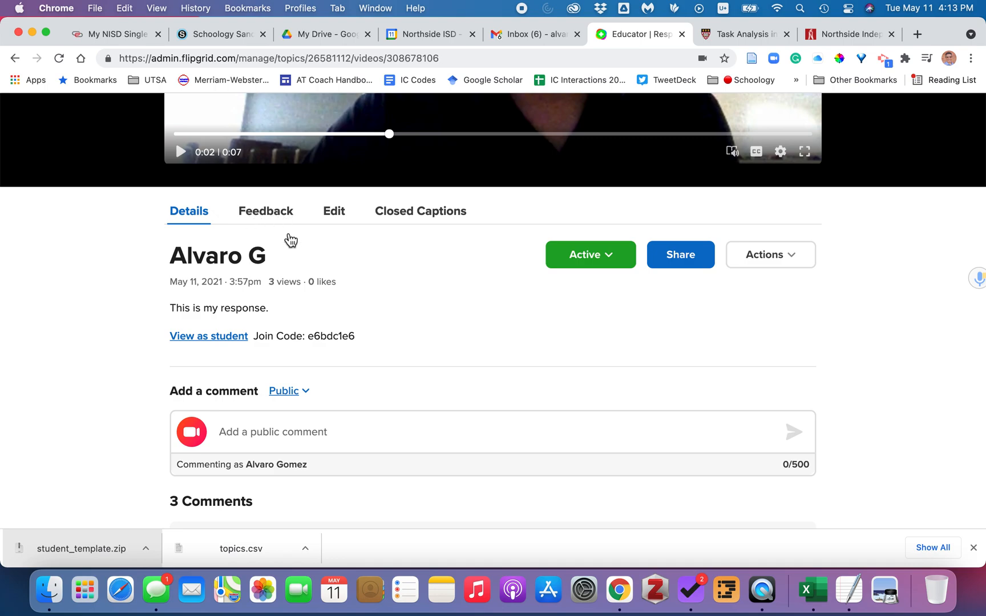
scroll(313, 277, down, 10)
scroll(324, 328, up, 10)
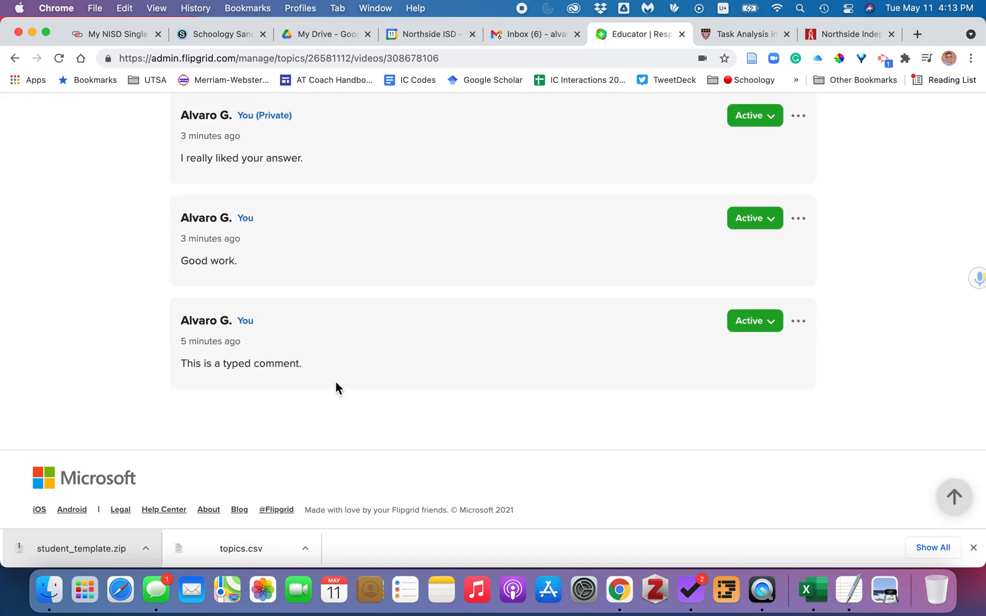
click(266, 290)
scroll(465, 353, down, 3)
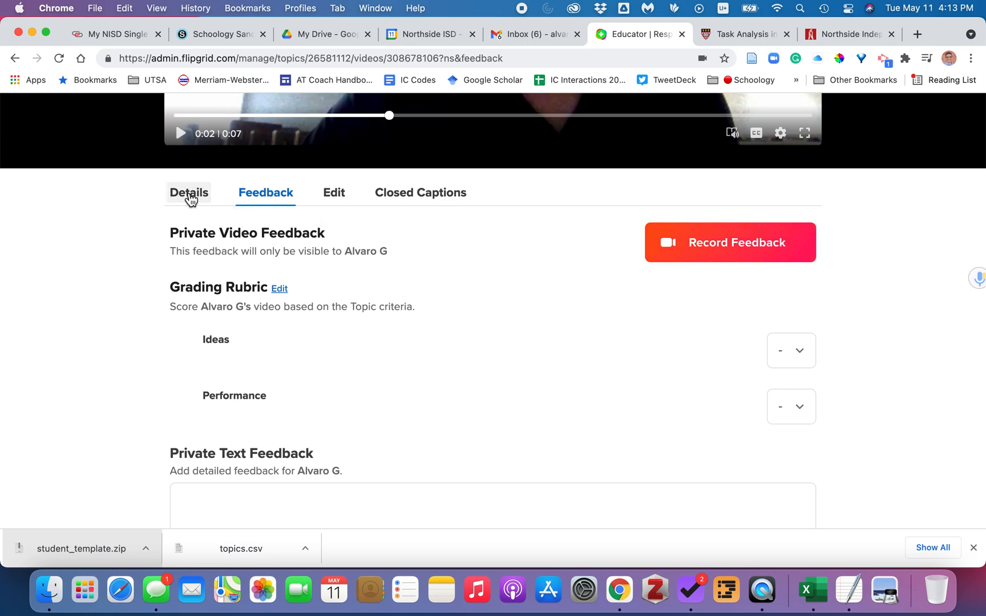
click(190, 196)
click(266, 194)
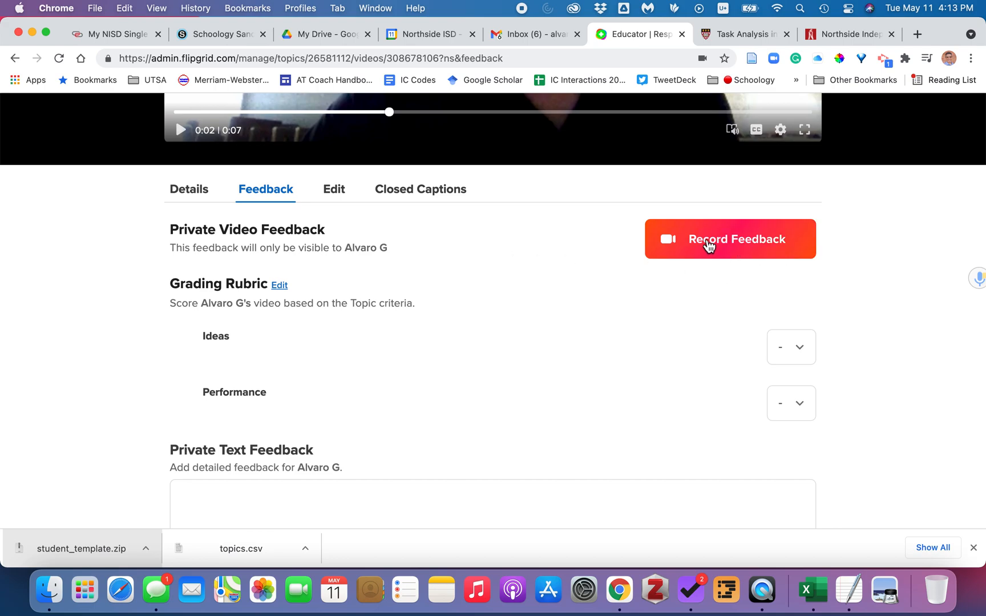
Step: Open the private video feedback recorder, examine its recording options, and close it without recording
click(707, 245)
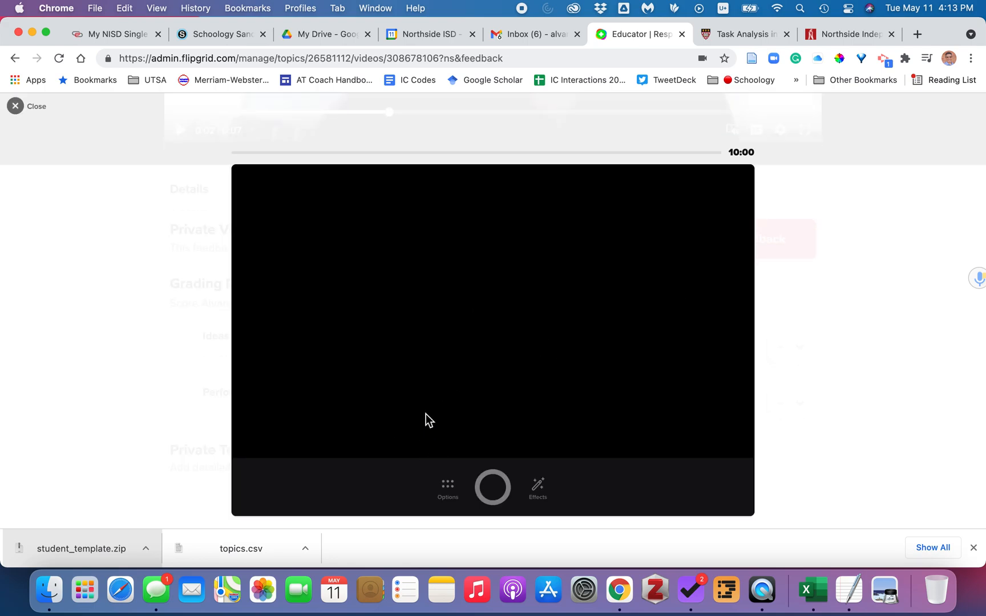
click(448, 488)
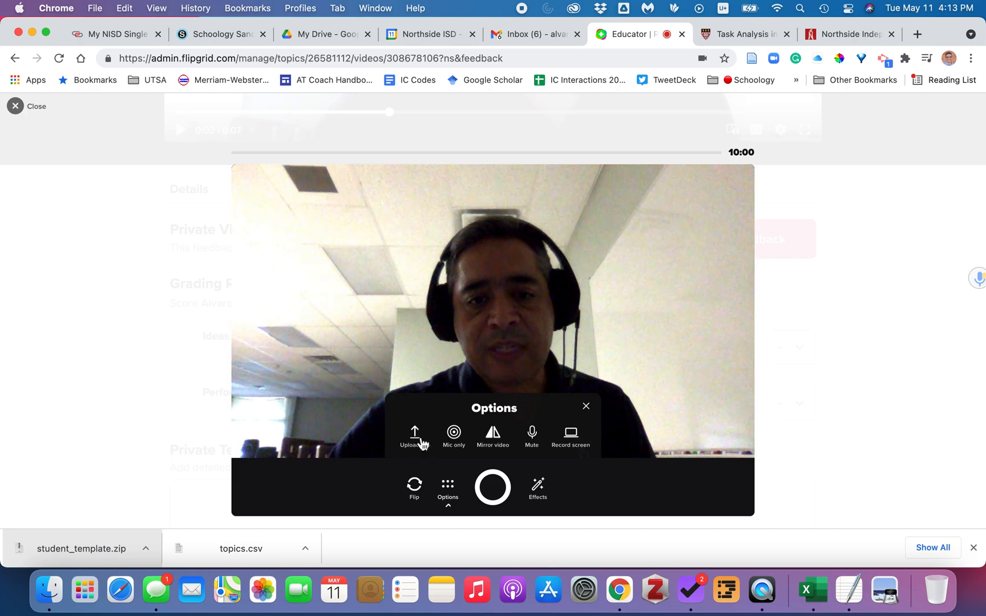
click(585, 407)
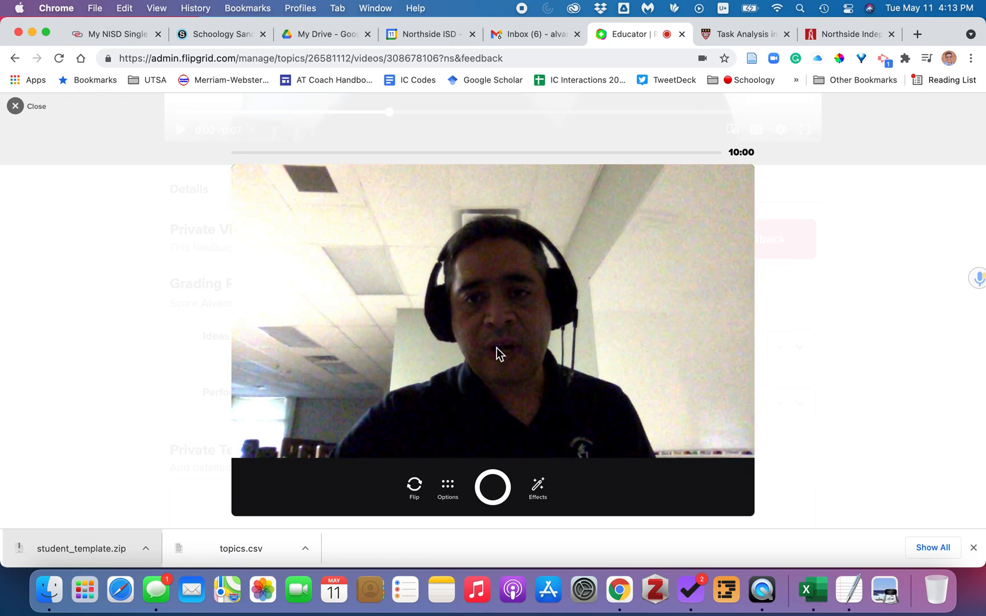
click(23, 114)
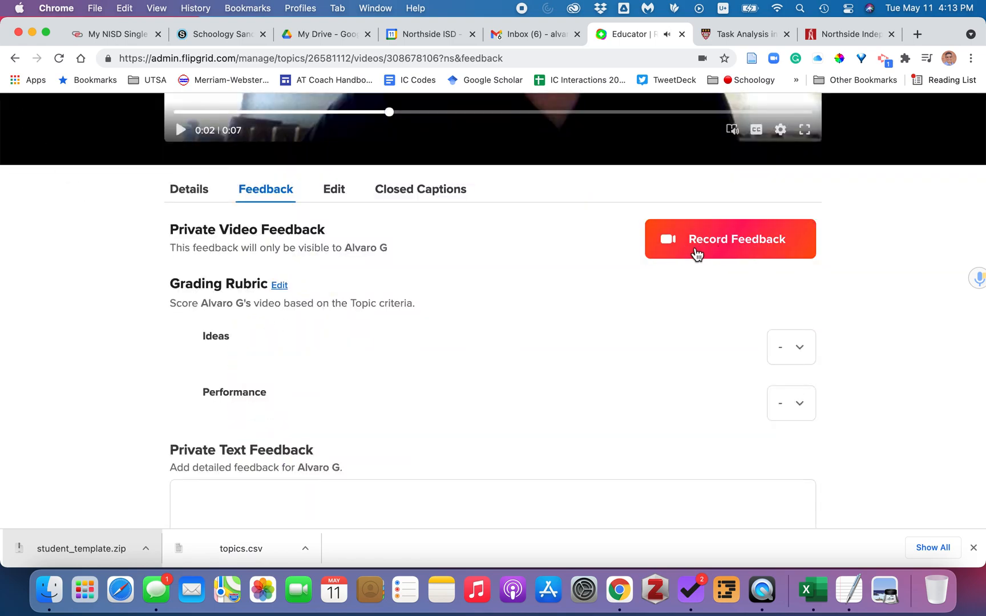
scroll(364, 303, down, 3)
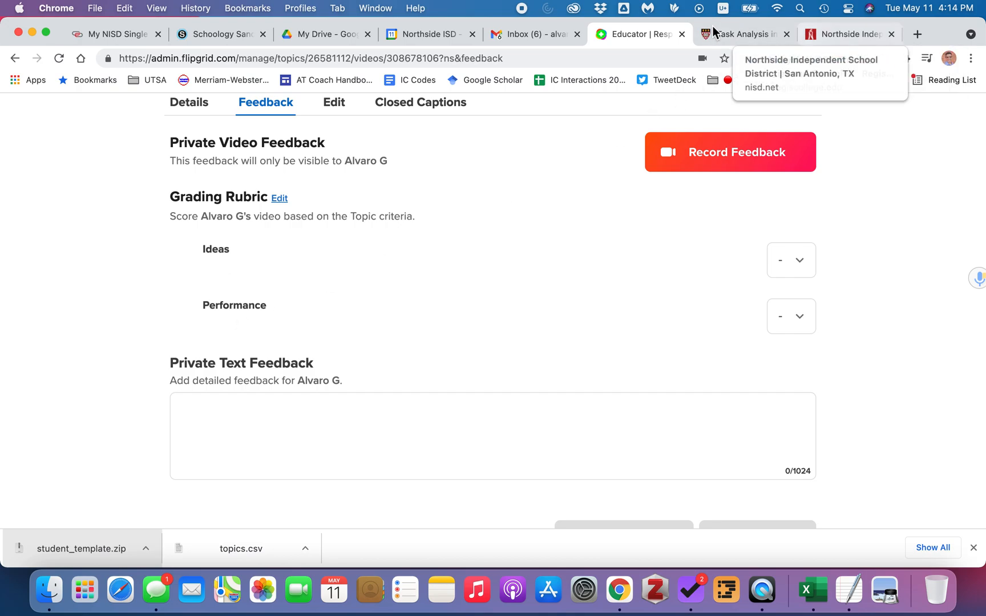
Step: Switch to the Task Analysis article and find the discrete steps listed for washing hands
click(739, 33)
scroll(374, 290, up, 5)
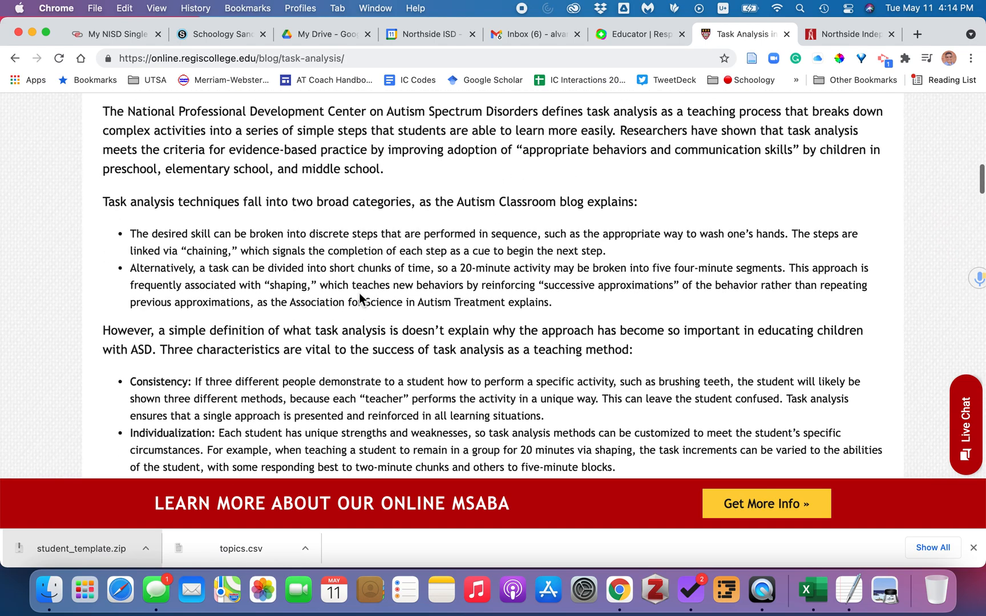
scroll(333, 299, down, 4)
scroll(331, 301, down, 7)
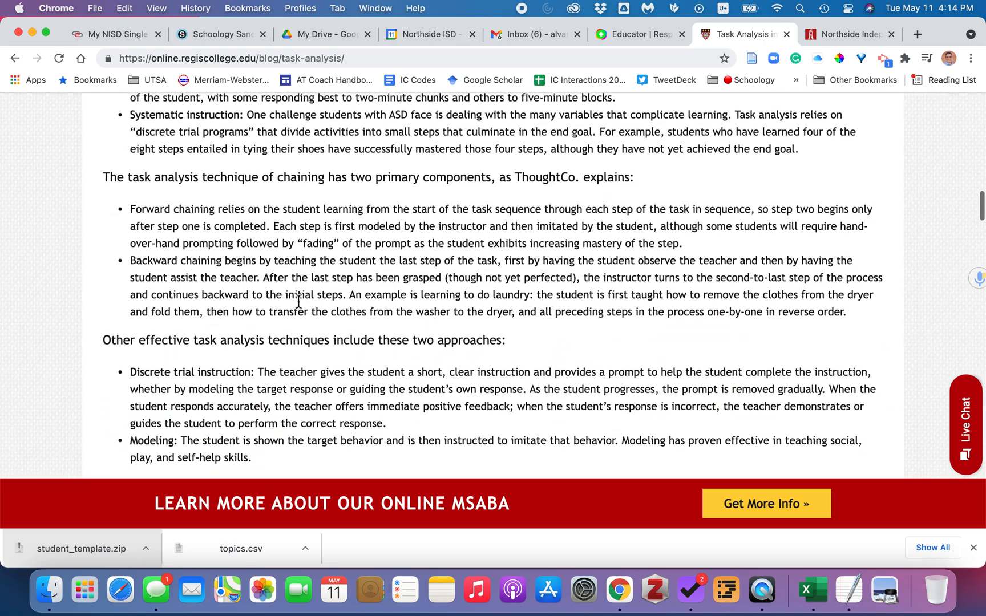
scroll(200, 299, down, 8)
scroll(200, 300, down, 8)
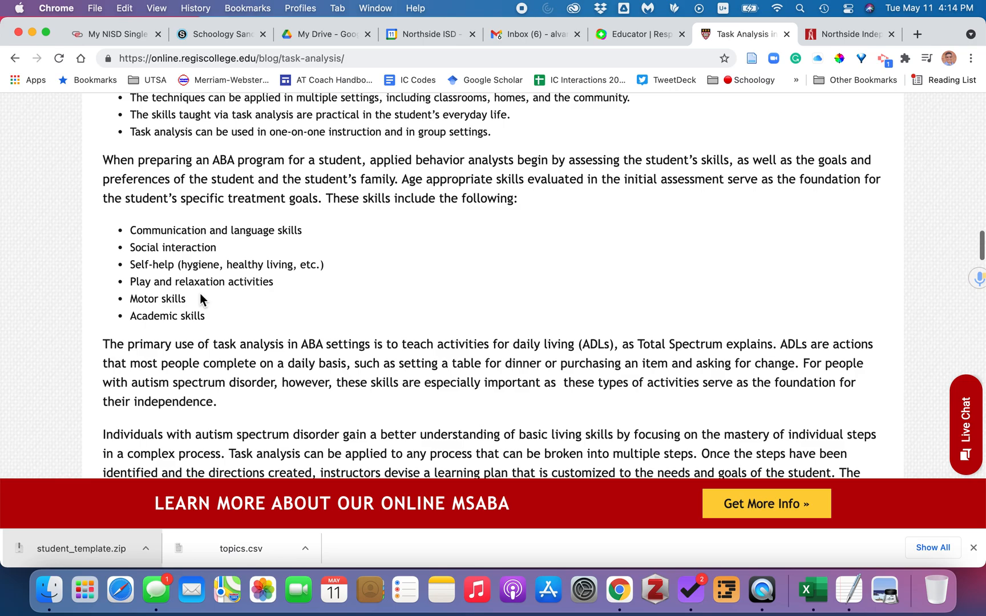
scroll(200, 297, down, 1)
scroll(250, 289, down, 14)
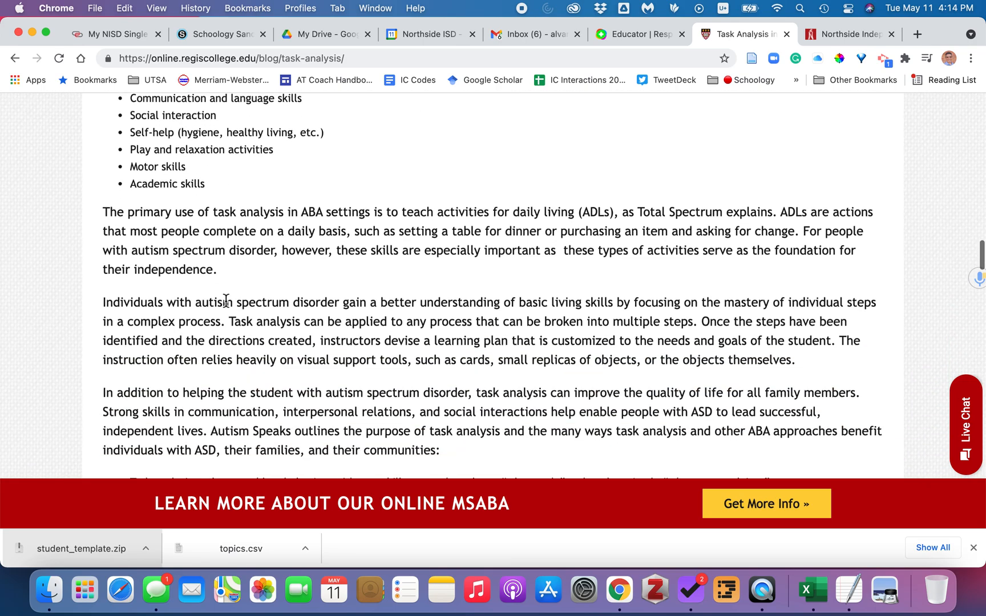
scroll(228, 294, down, 6)
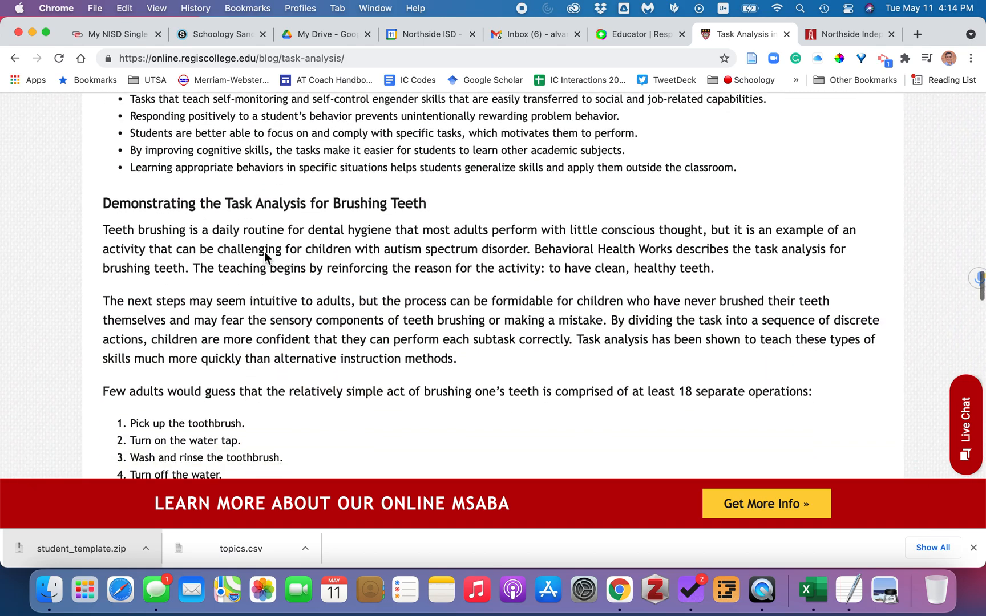
scroll(237, 281, down, 10)
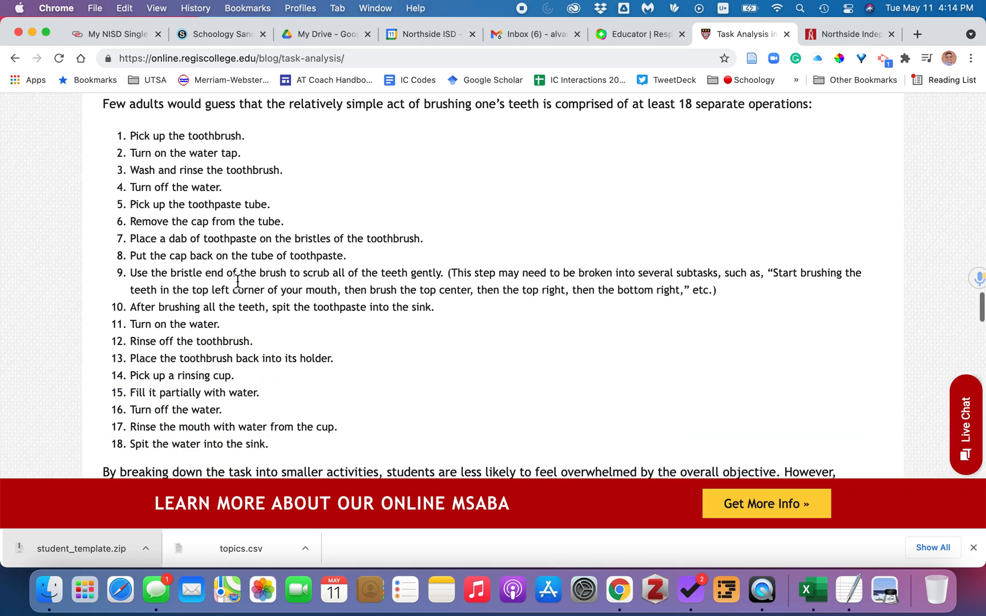
scroll(247, 279, down, 7)
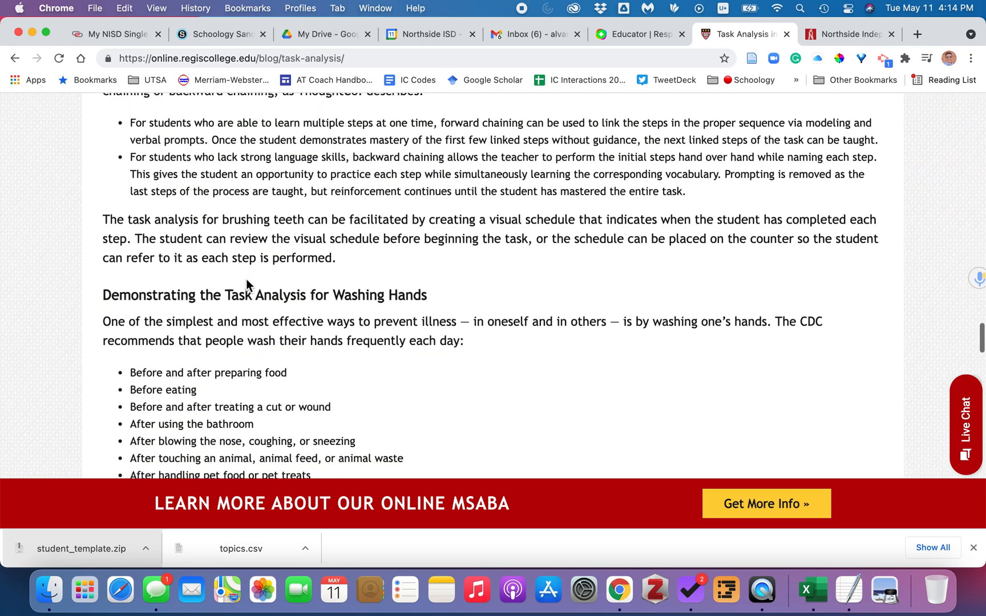
drag(334, 119, 429, 121)
scroll(148, 283, down, 2)
scroll(171, 283, down, 5)
Step: Copy the first hand-washing step, "Stand in front of the sink.", from the article's ten-step list
drag(210, 380, 132, 222)
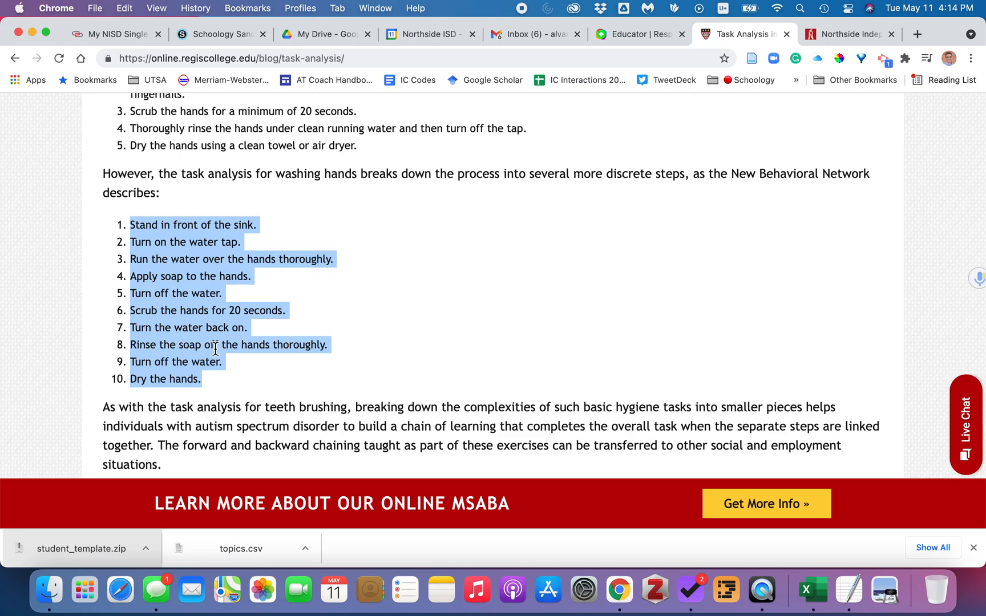
click(233, 382)
drag(131, 226, 262, 226)
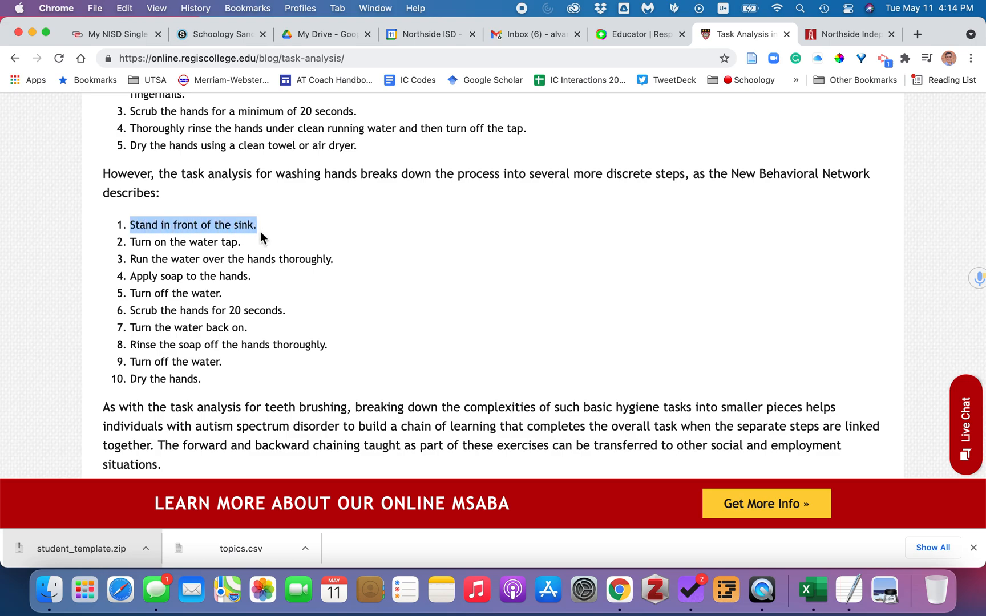
click(228, 248)
drag(136, 228, 258, 226)
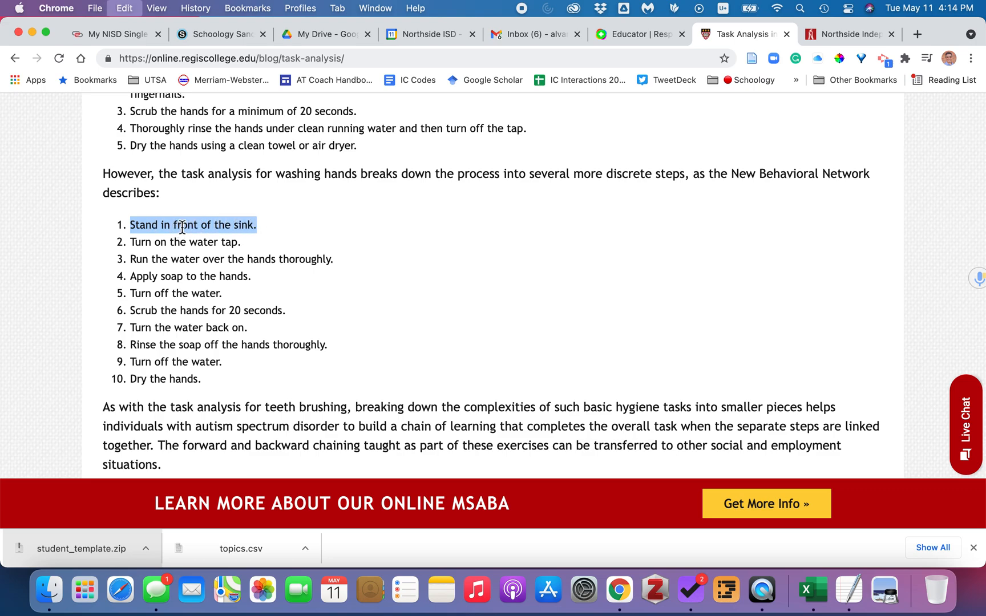
Step: Return to the Flipgrid response, open its grading rubric for editing, and set the Introductions topic's feedback type to Custom Feedback
click(639, 33)
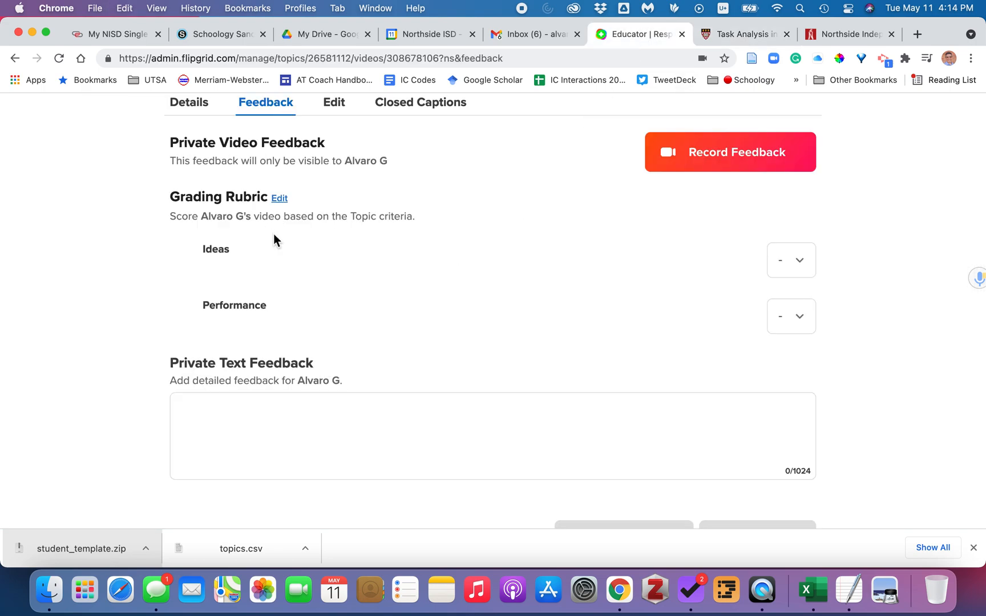
click(281, 199)
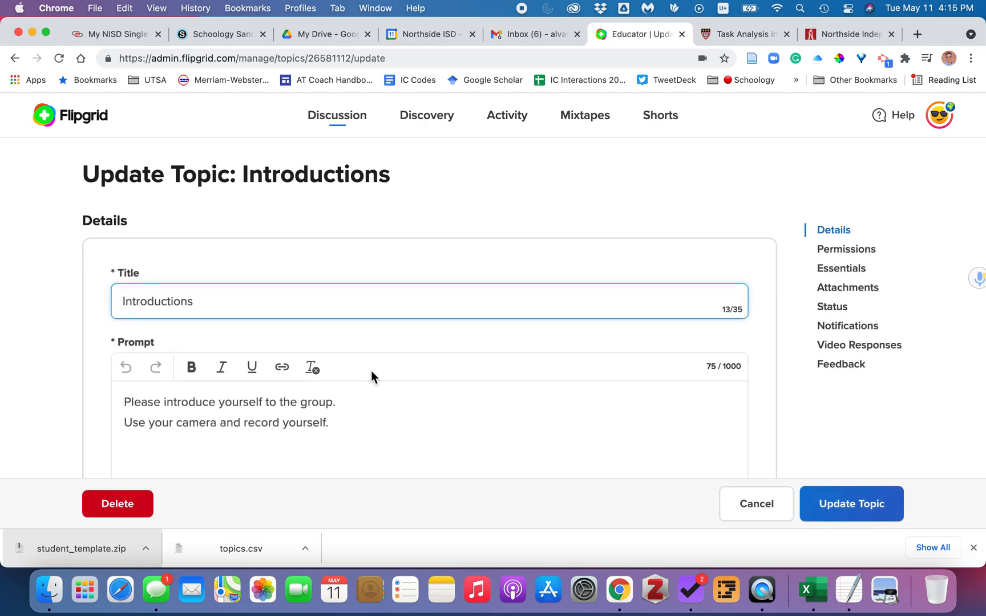
scroll(370, 370, down, 2)
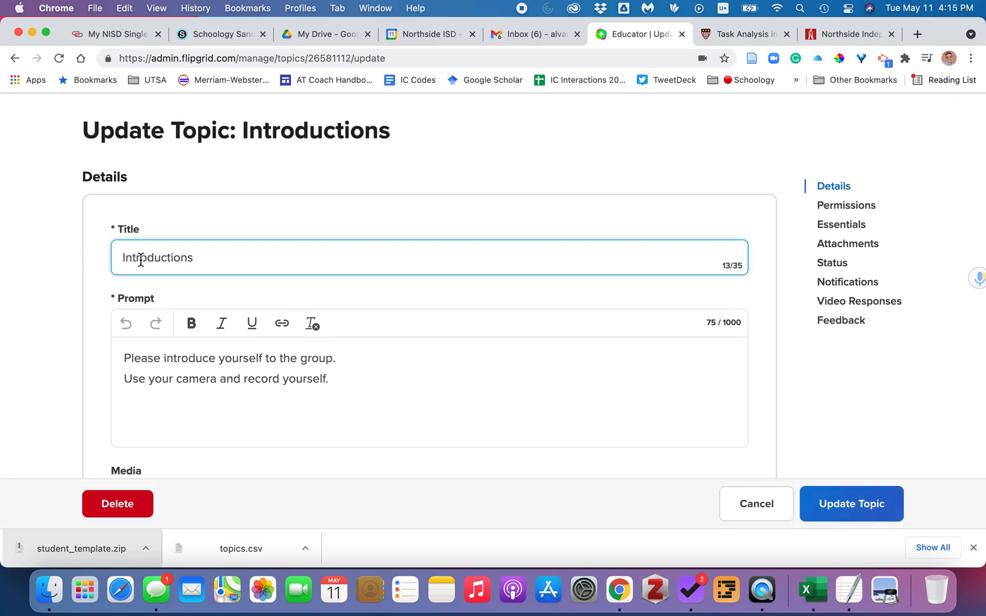
scroll(205, 358, down, 5)
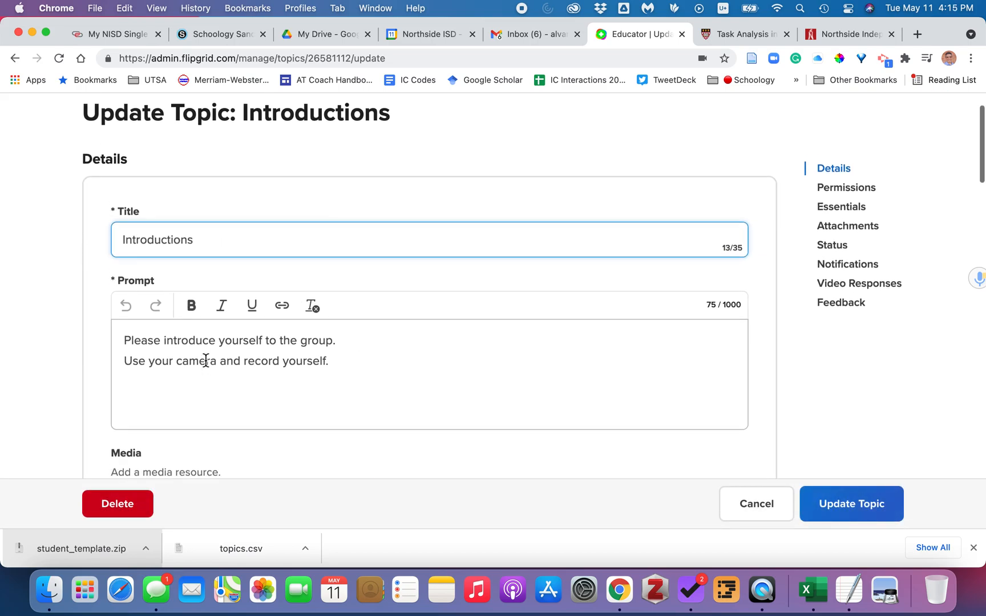
scroll(205, 358, down, 15)
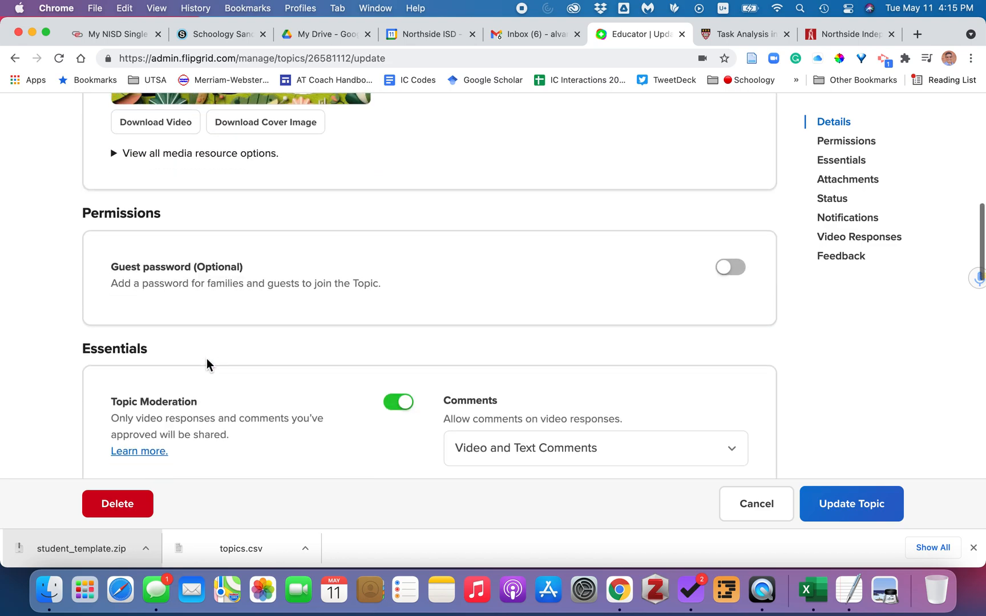
scroll(206, 358, down, 16)
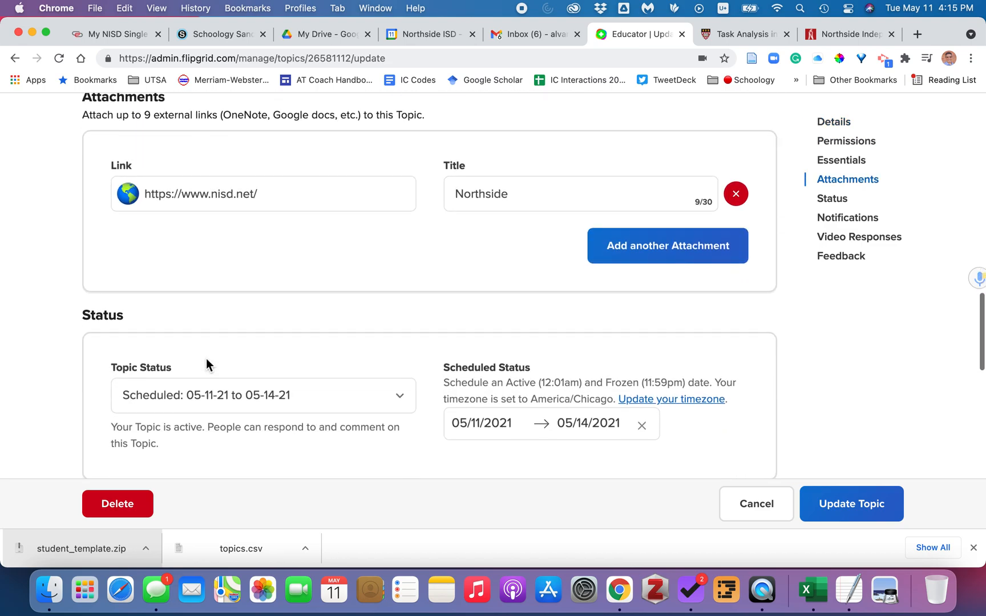
scroll(206, 358, down, 13)
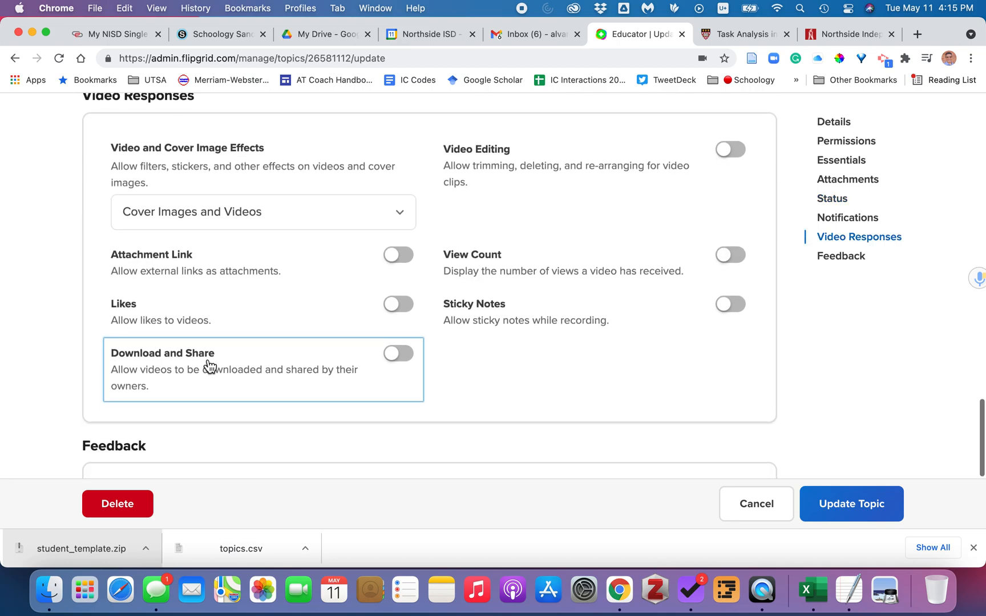
scroll(206, 360, down, 1)
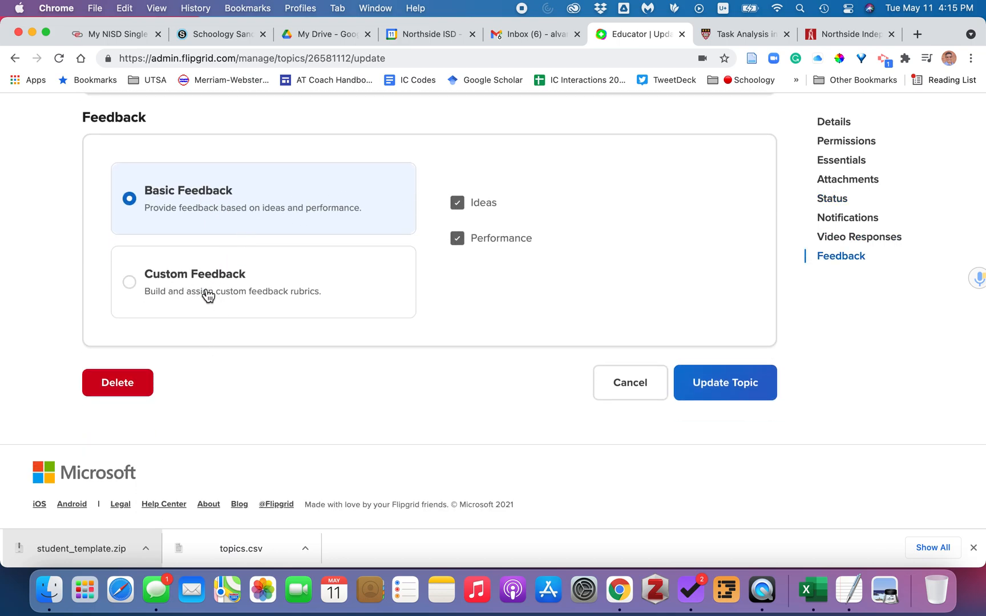
click(131, 285)
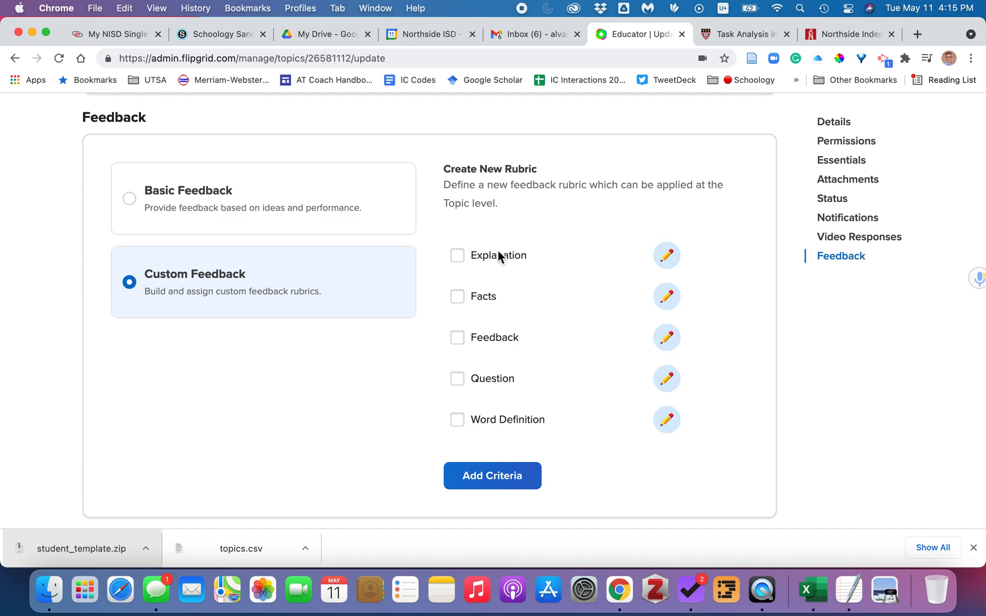
Step: Start a new criterion titled "Stand in front of the sink." with the description "This is a description of step 1." plus filler text
click(508, 483)
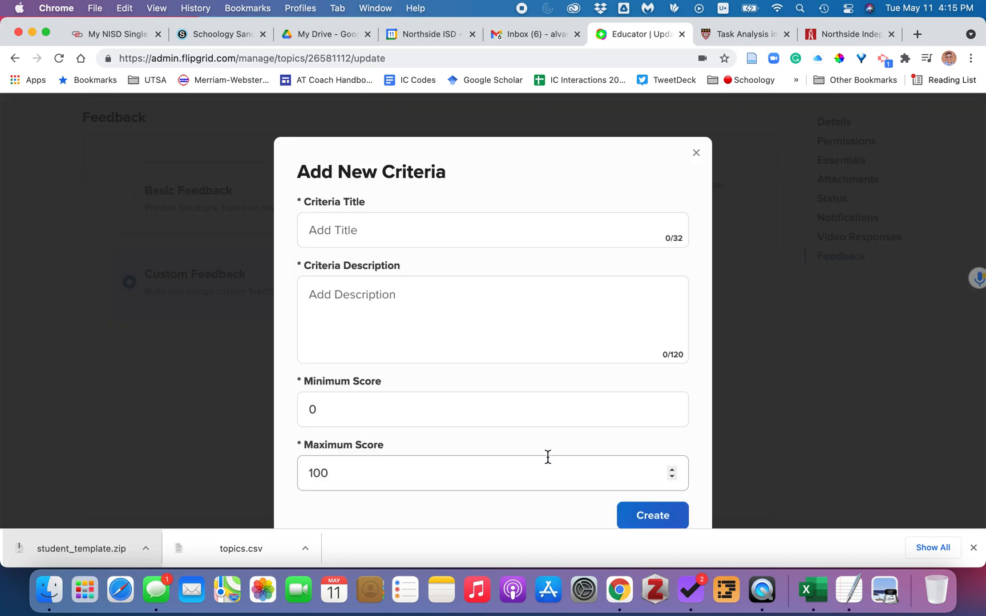
click(368, 234)
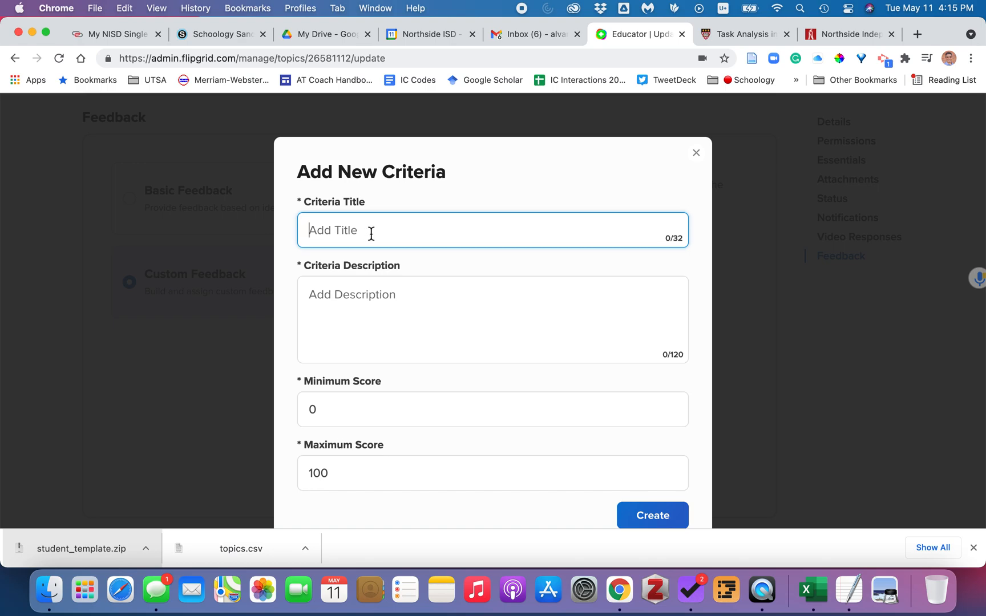
text(Stand in front of the sink.)
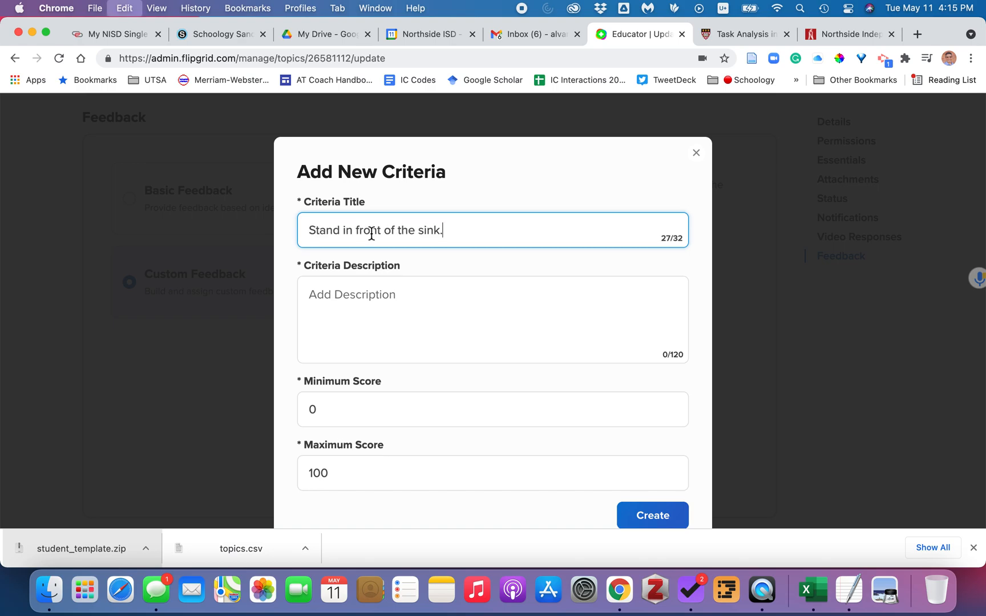
click(390, 299)
text(This is a description of step 1.)
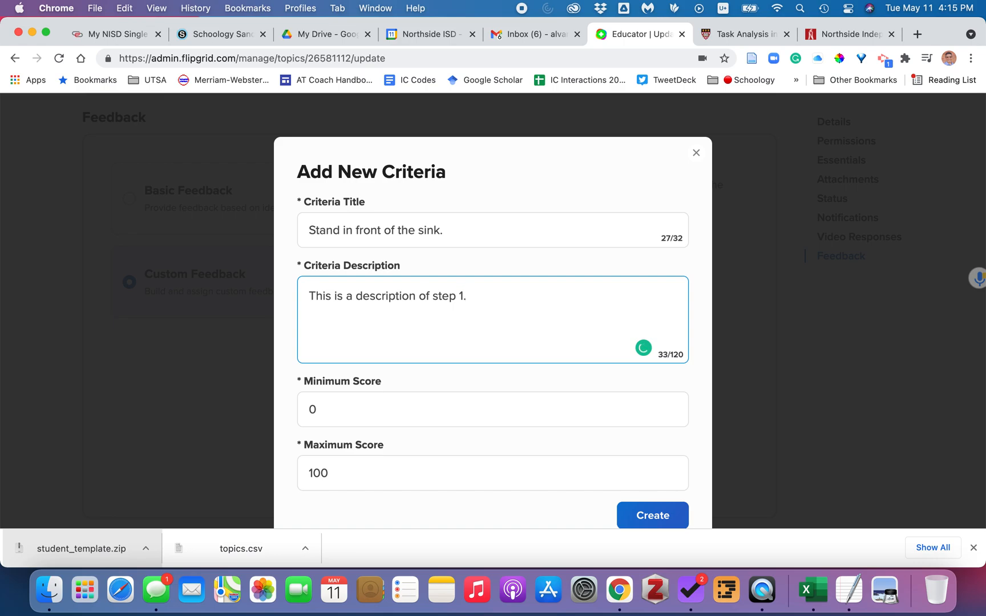
text(lakdjf;alskdfjalsdkfj ;alkdjf ;ladkf j;aldf kj)
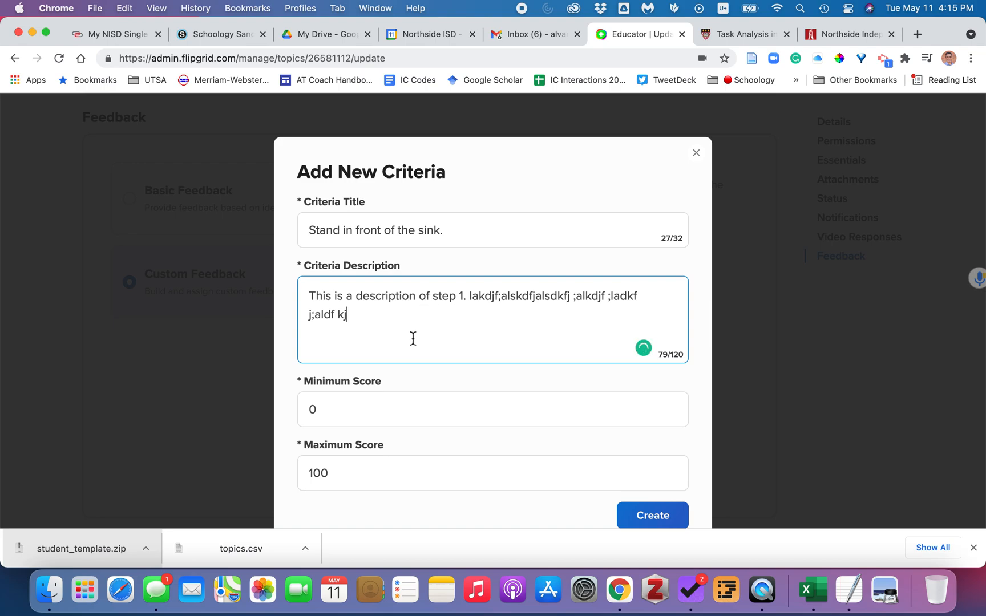
Step: Set the "Stand in front of the sink." criterion's maximum score to 1 and create the criterion
scroll(411, 342, down, 2)
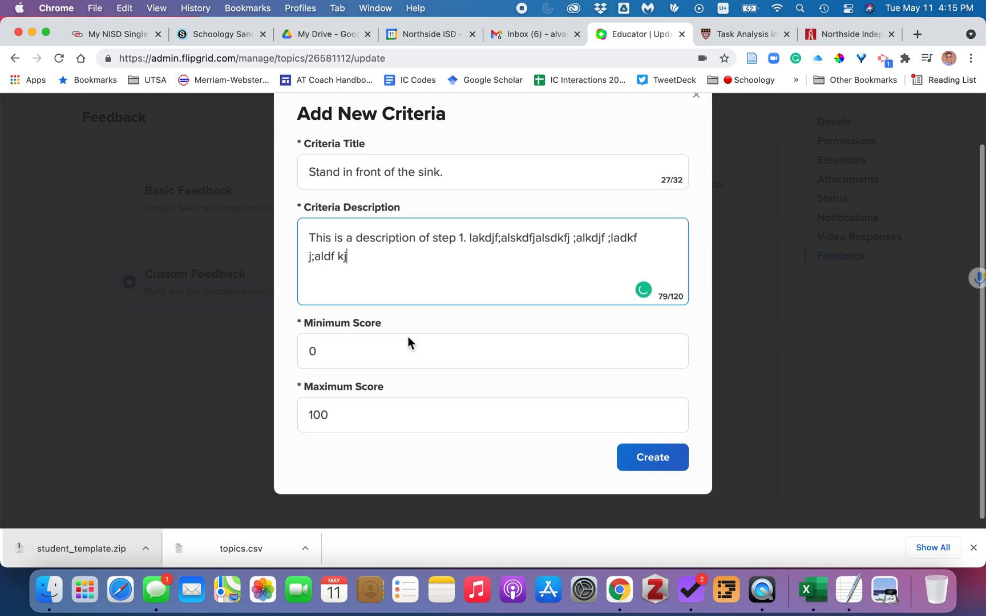
drag(320, 344, 305, 344)
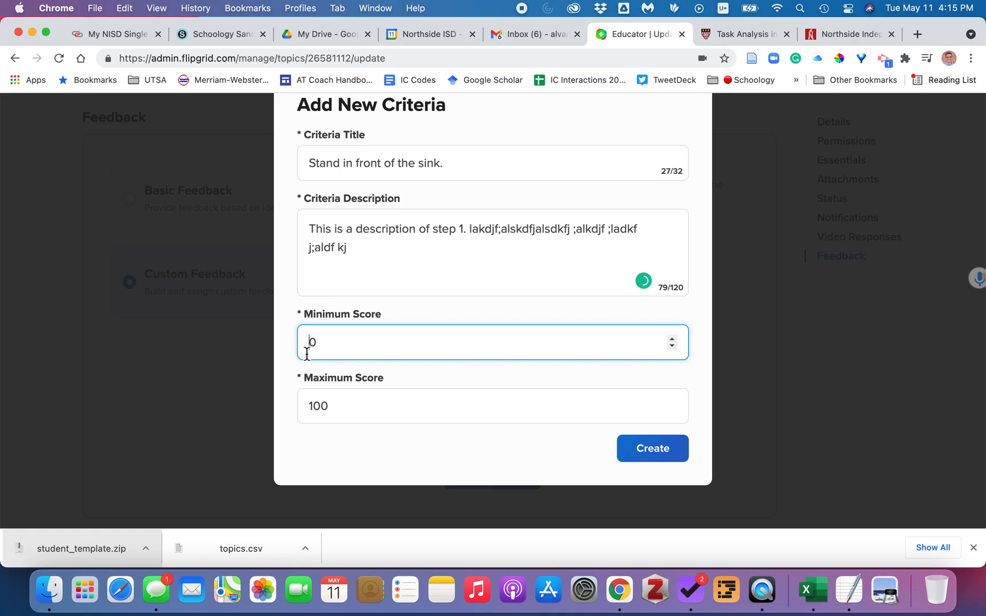
drag(330, 407, 315, 408)
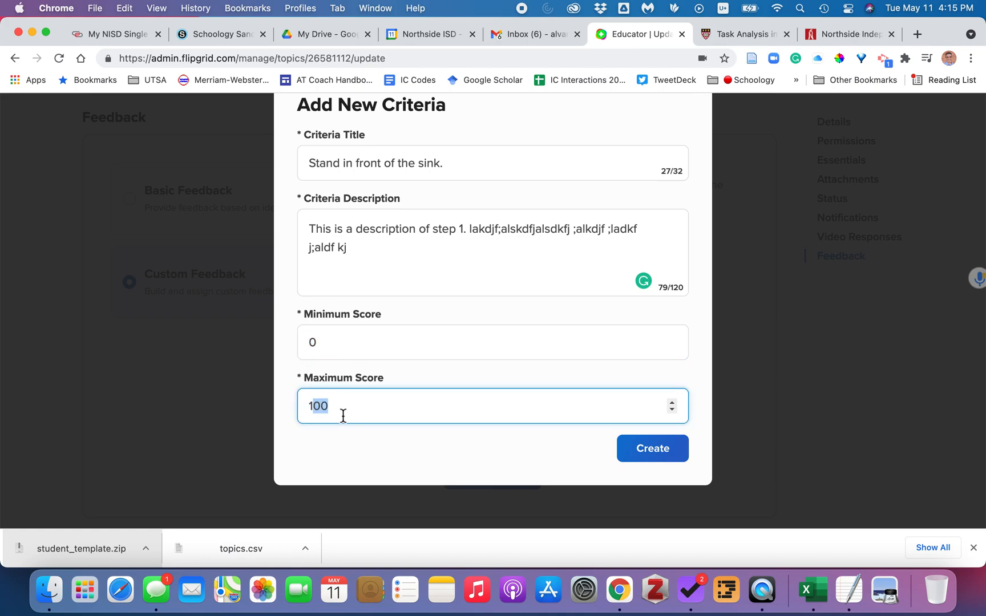
key(BackSpace)
click(436, 437)
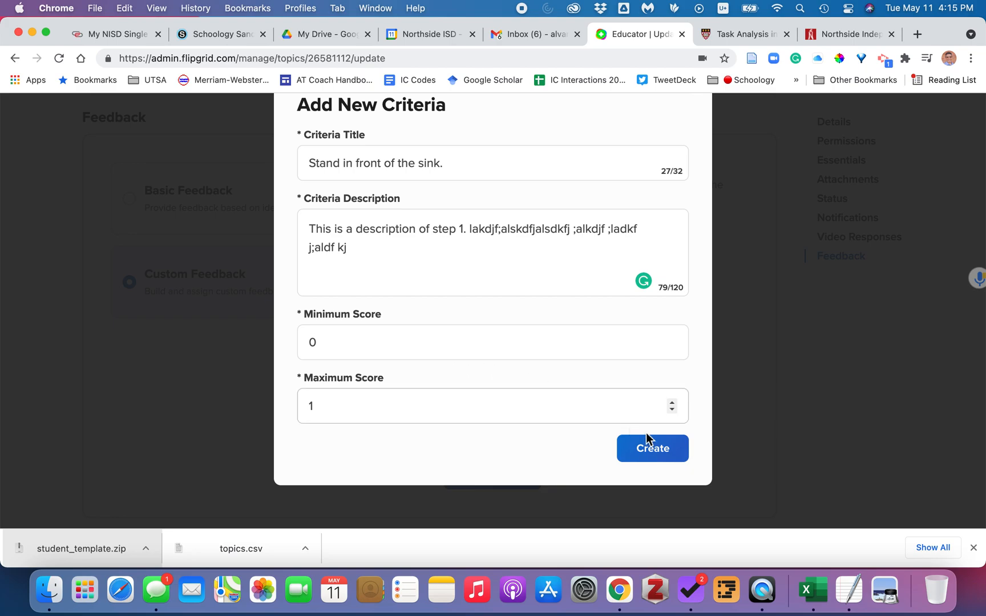
click(664, 455)
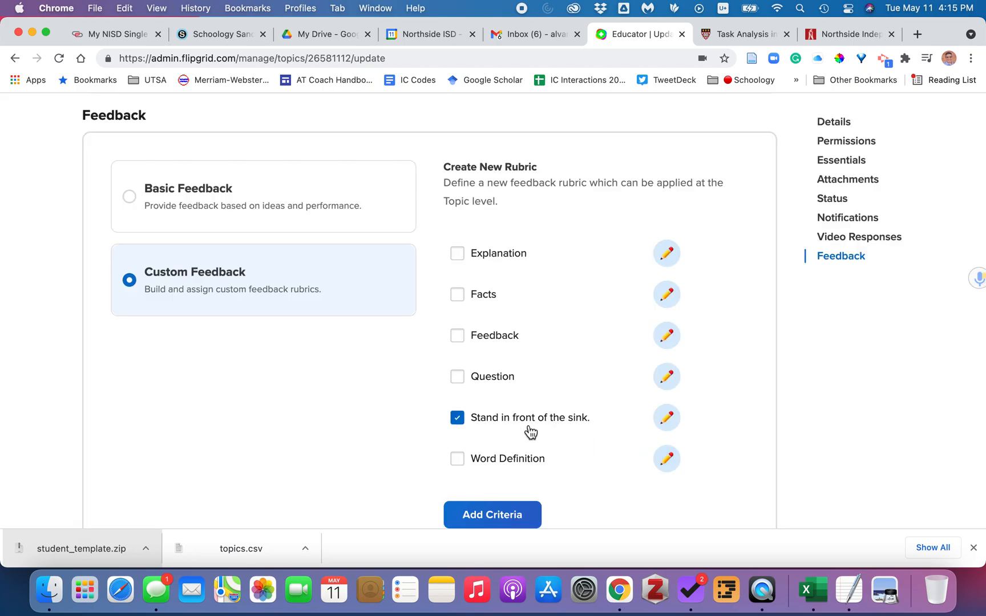
Step: Switch to the Task Analysis article and copy the second hand-washing step, "Turn on the water tap."
click(741, 34)
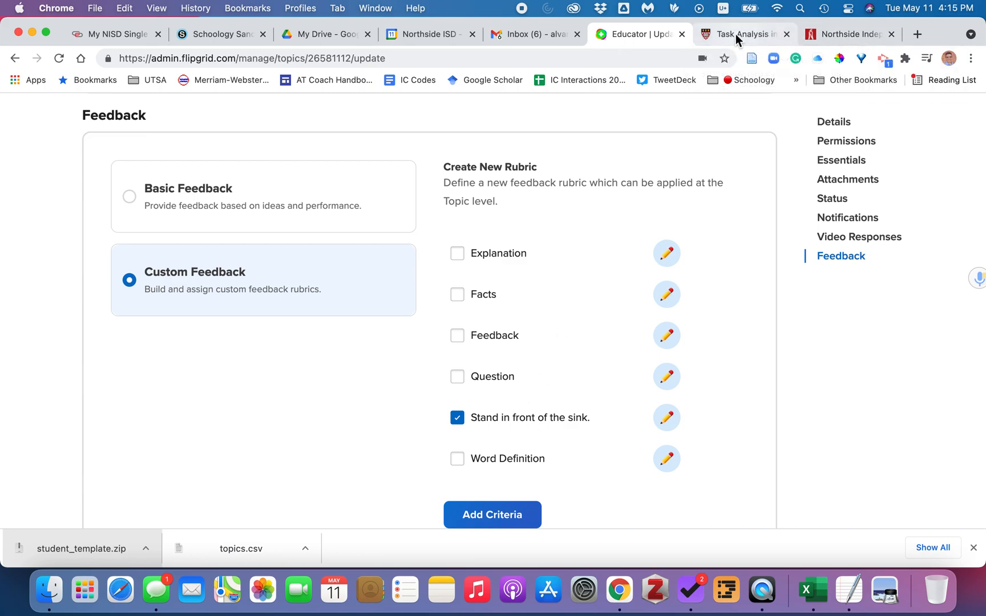
drag(132, 242, 238, 242)
key(super+c)
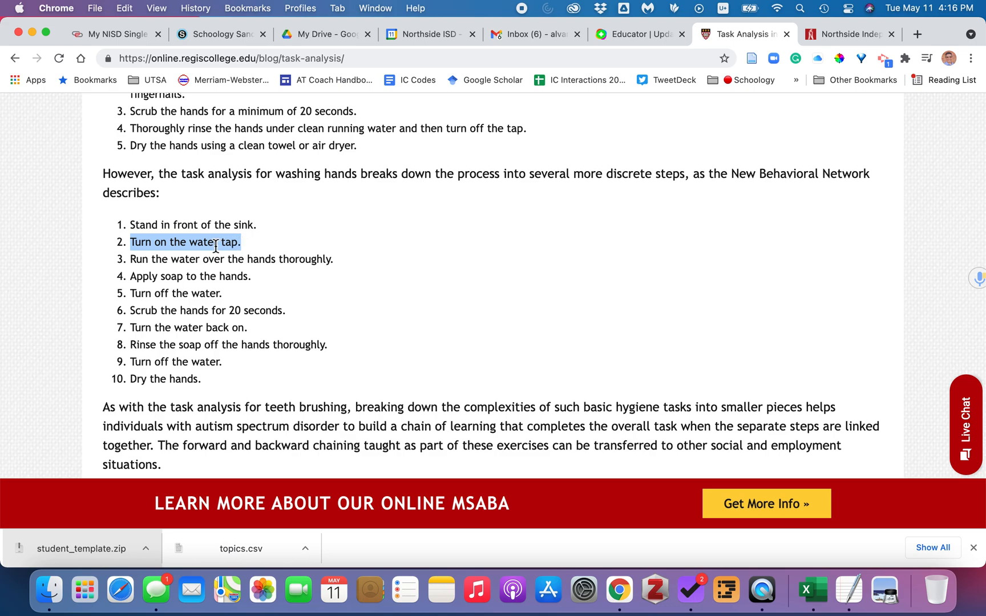
Step: Return to the Flipgrid topic and start a new criterion titled "Turn on the water tap." with a maximum score of 1
click(641, 35)
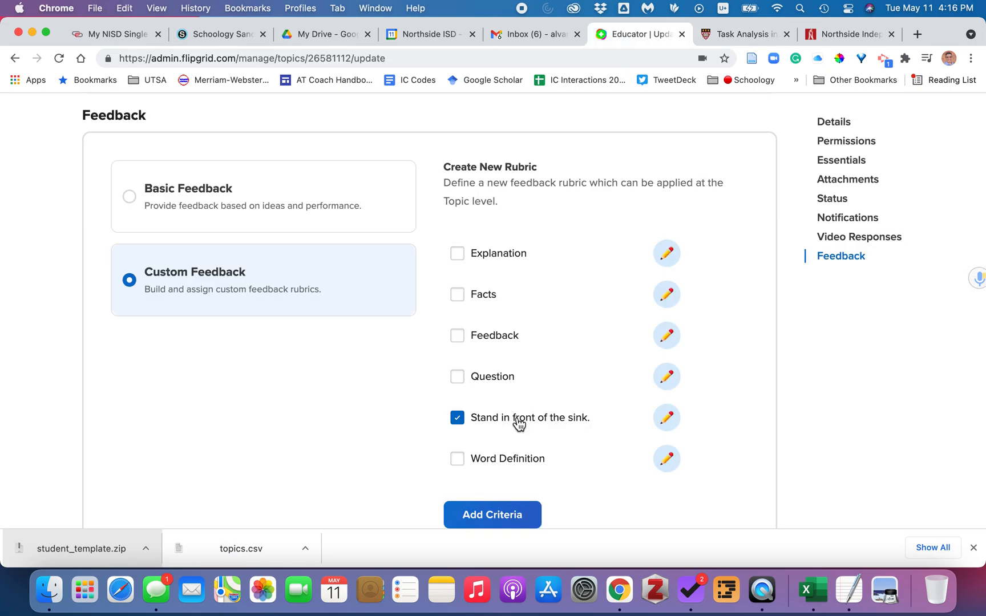
click(496, 517)
click(365, 229)
key(super+v)
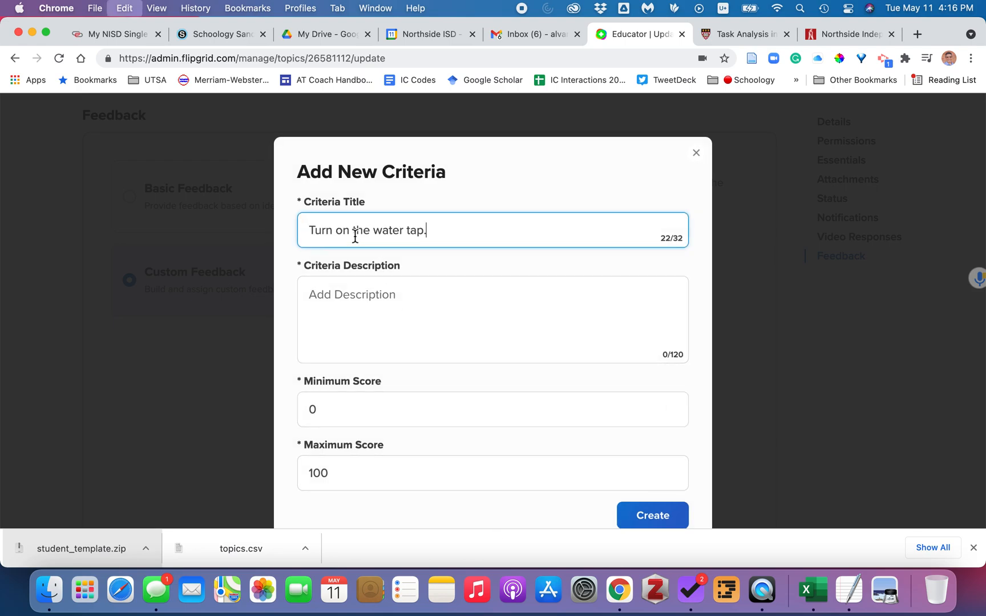
click(377, 305)
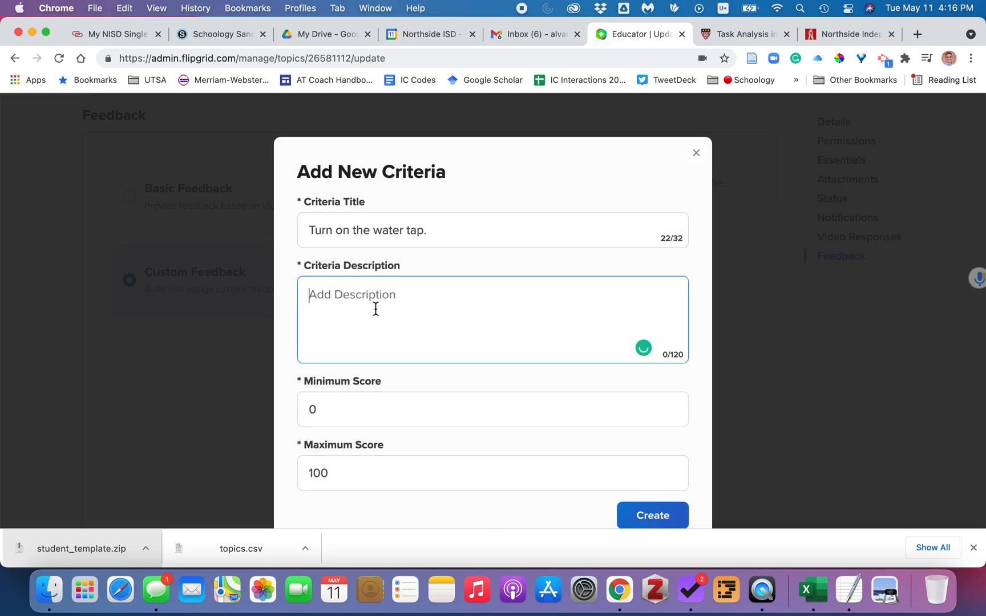
scroll(376, 348, down, 2)
click(373, 412)
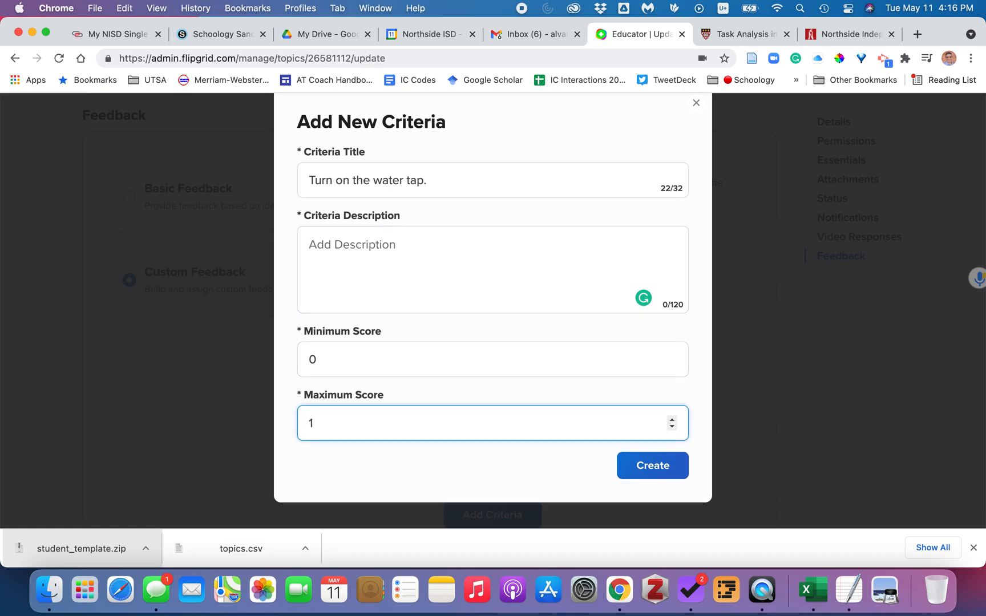
click(619, 469)
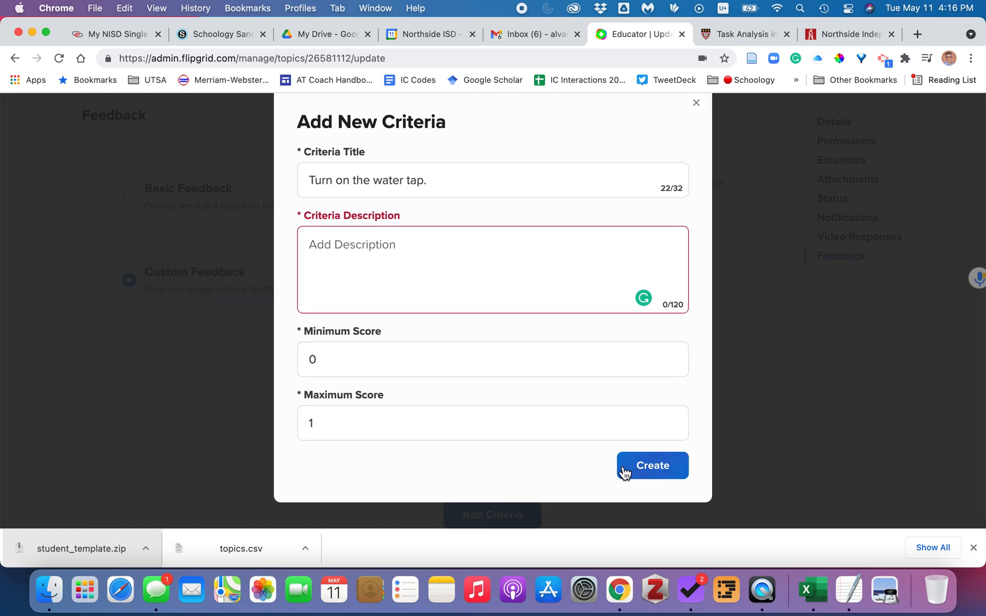
Step: Enter "Description." as the water tap criterion's description and create the criterion
click(387, 261)
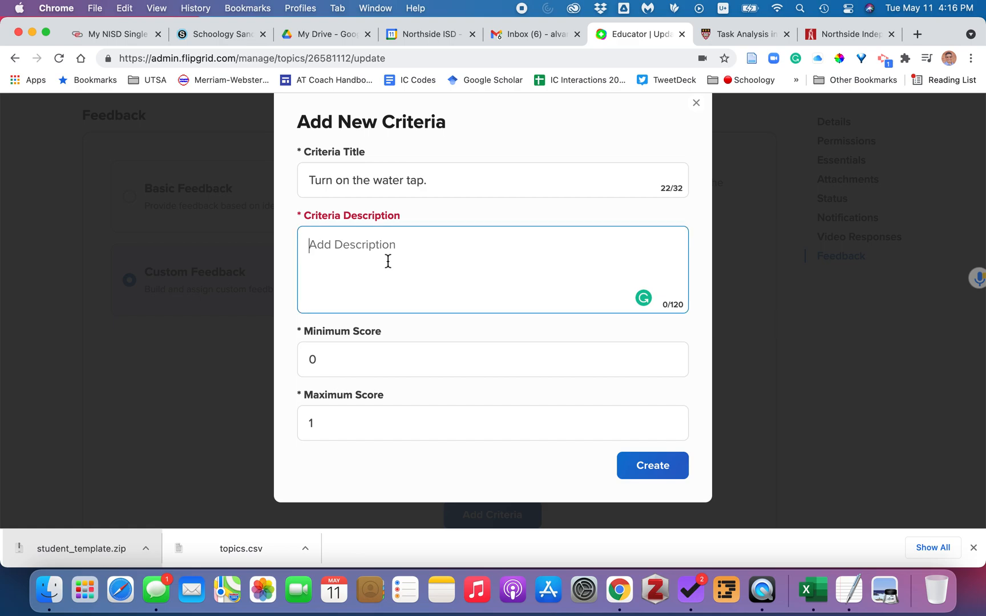
text(Descrip)
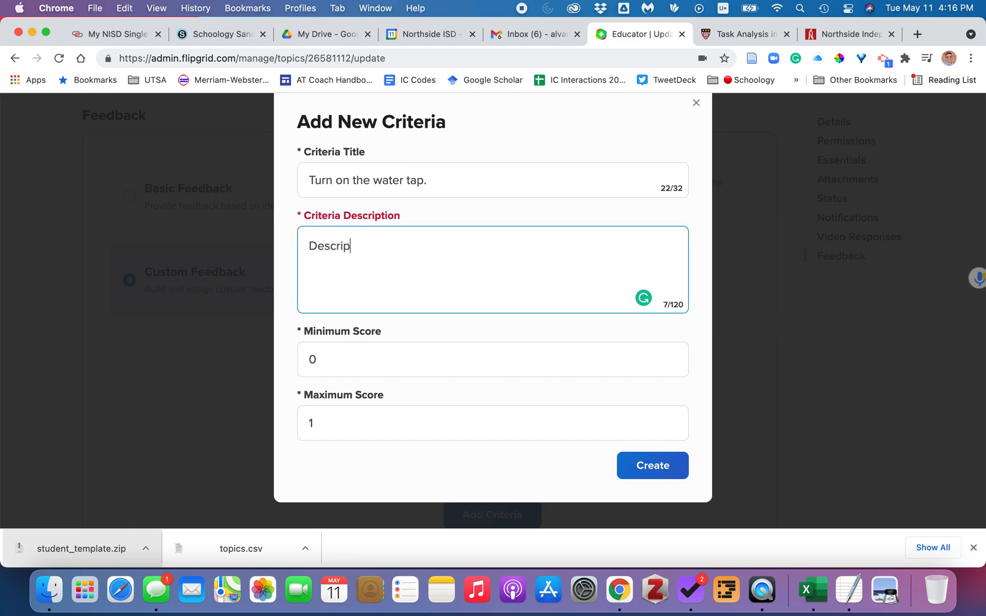
text(tion.)
click(653, 465)
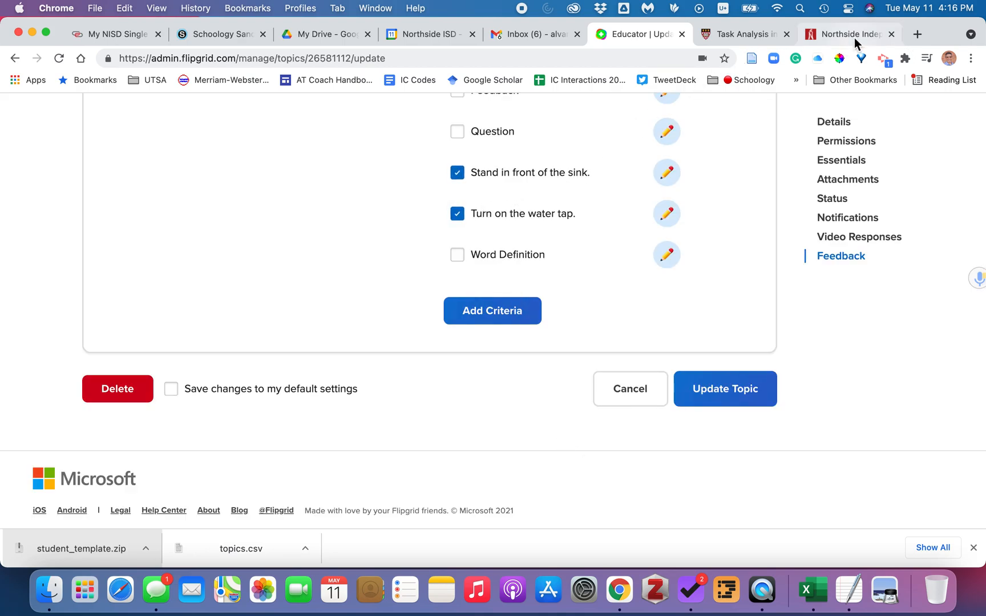
Step: Switch back to the Task Analysis article and copy the tenth hand-washing step, "Dry the hands."
click(736, 34)
drag(131, 259, 341, 264)
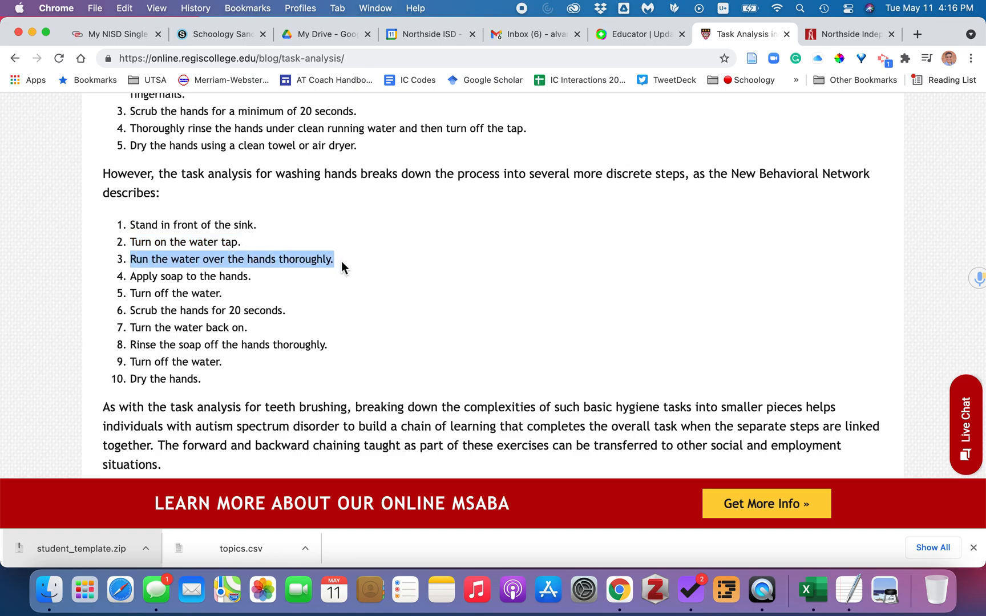
click(318, 262)
drag(131, 382, 203, 383)
key(super+c)
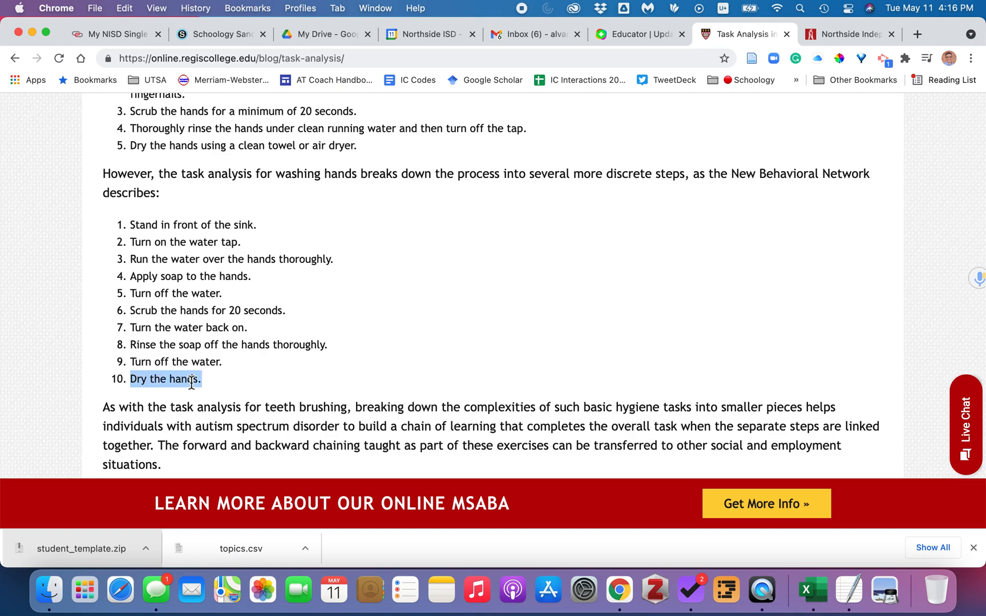
Step: Return to the Flipgrid topic and start a criterion titled "Dry the hands." with the description "Desciption." and a maximum score of 1
click(640, 33)
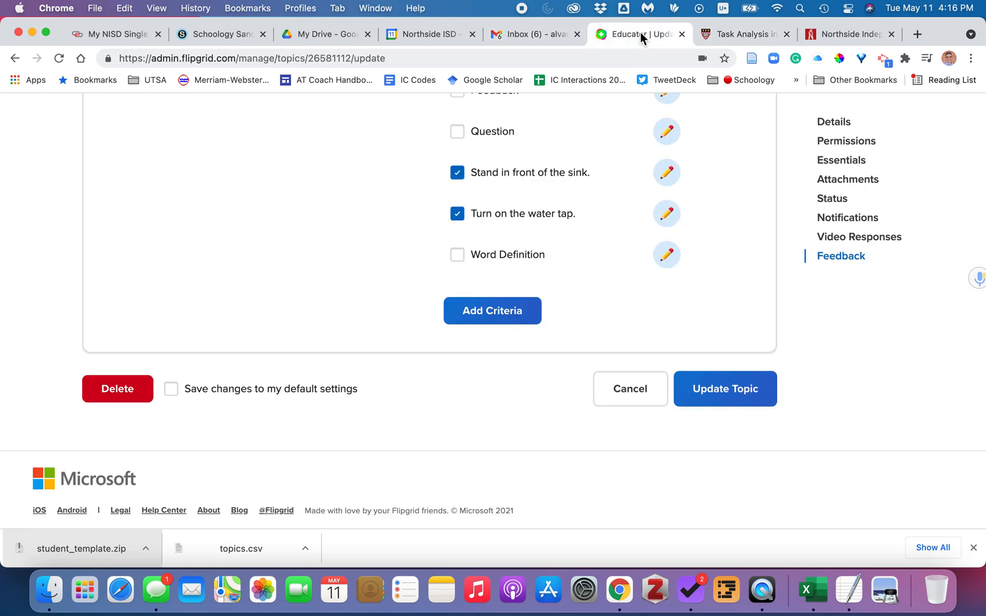
click(486, 312)
click(383, 232)
key(super+v)
click(366, 297)
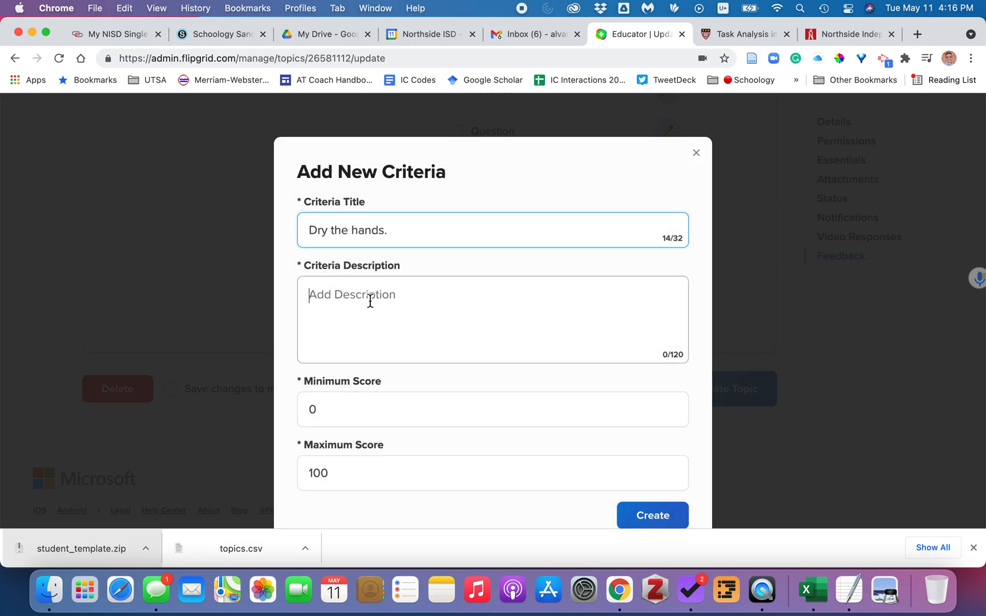
text(Desciption.)
click(311, 409)
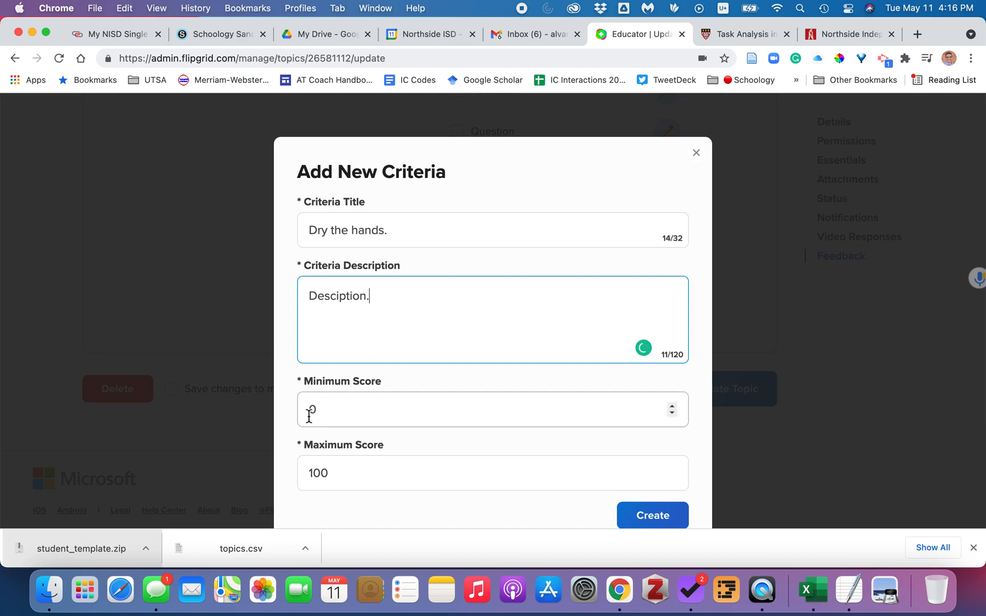
click(337, 474)
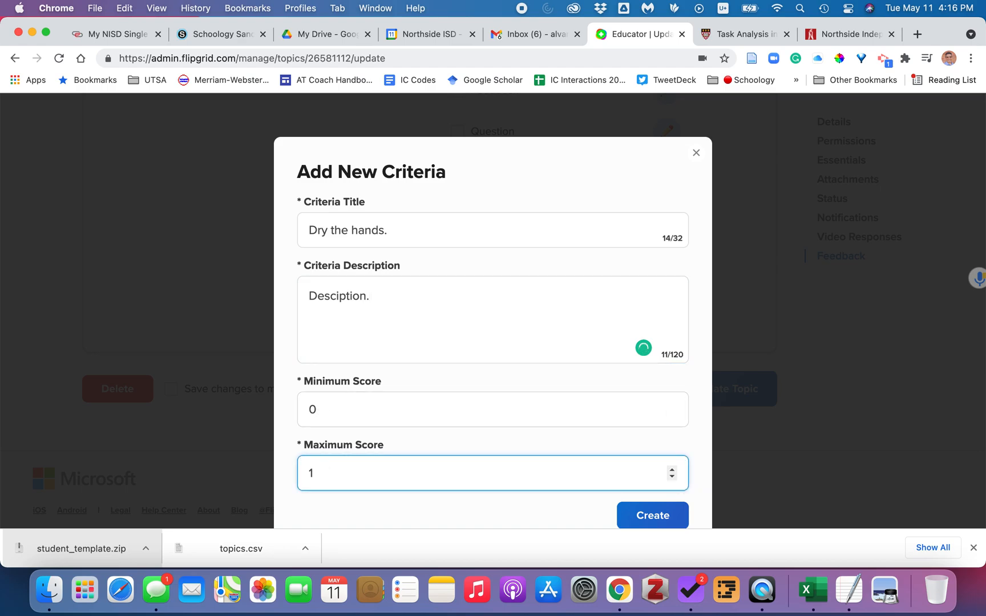
text(1)
scroll(409, 442, down, 2)
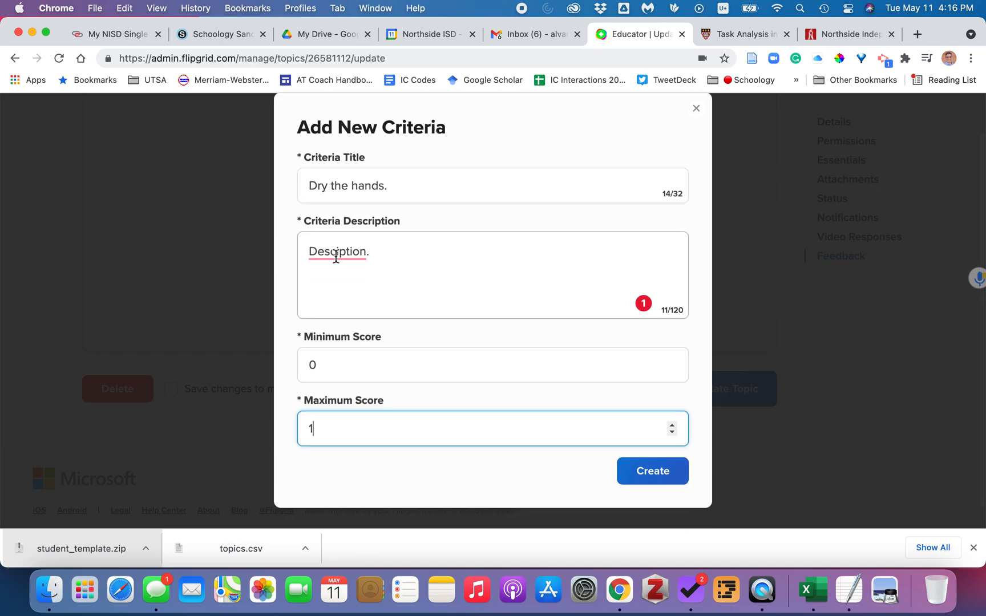
Step: Correct the misspelled criterion description to "Description." and create the "Dry the hands." criterion
right_click(336, 257)
click(321, 279)
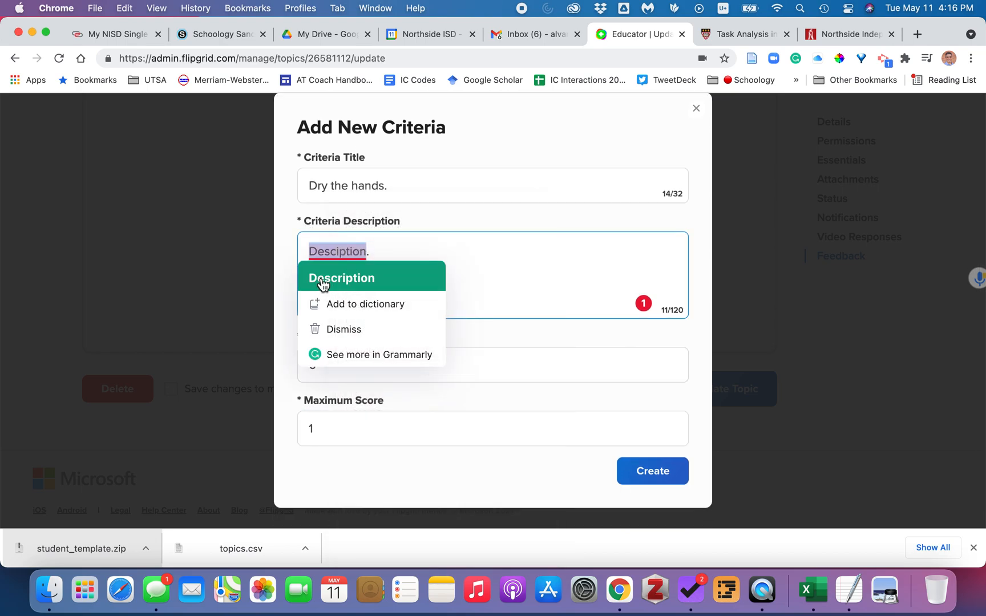
click(322, 283)
click(657, 481)
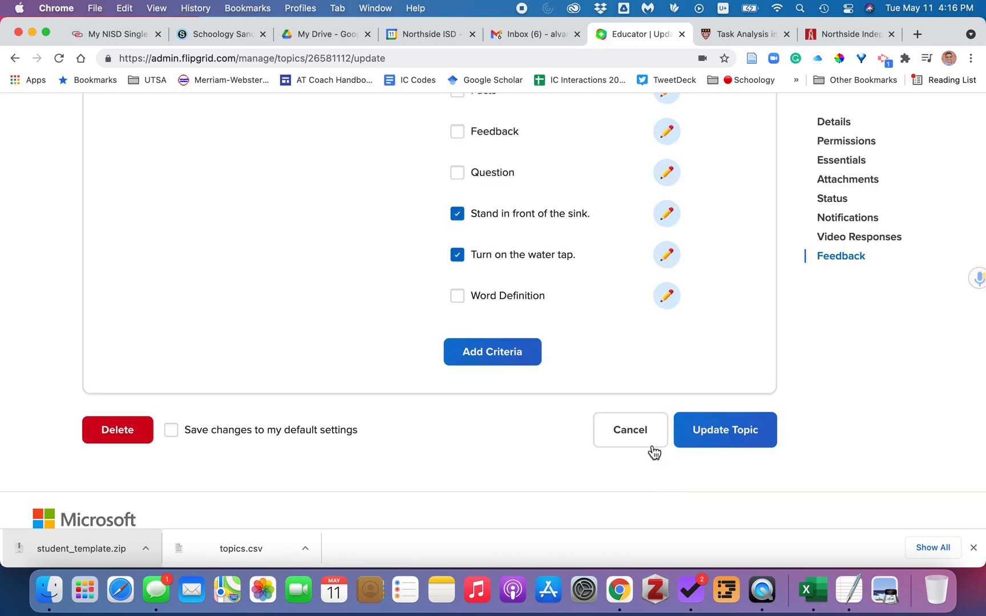
Step: Review the topic's custom rubric list to see which criteria are selected and how they are ordered
scroll(579, 299, up, 5)
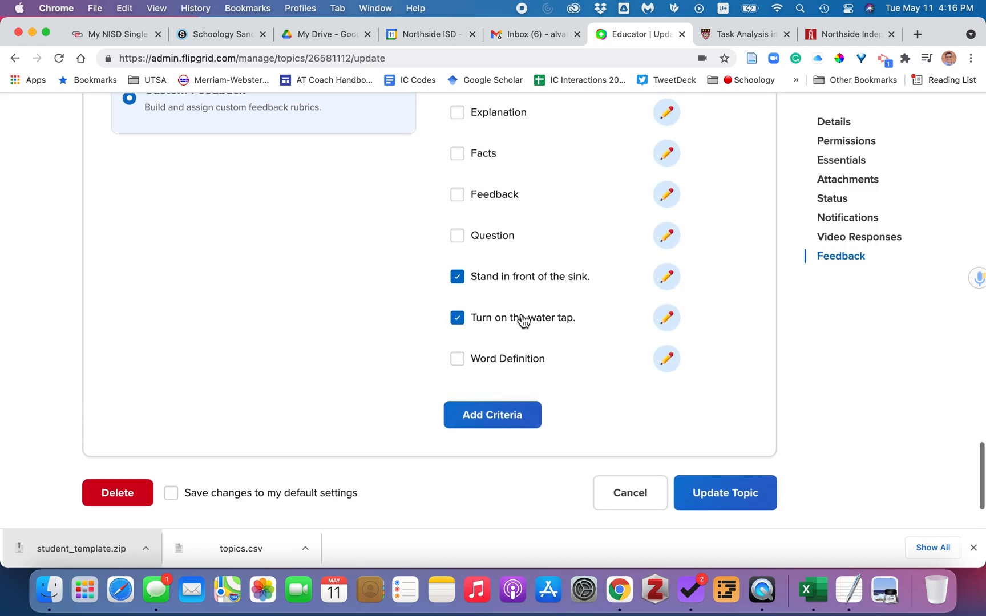
scroll(519, 318, up, 2)
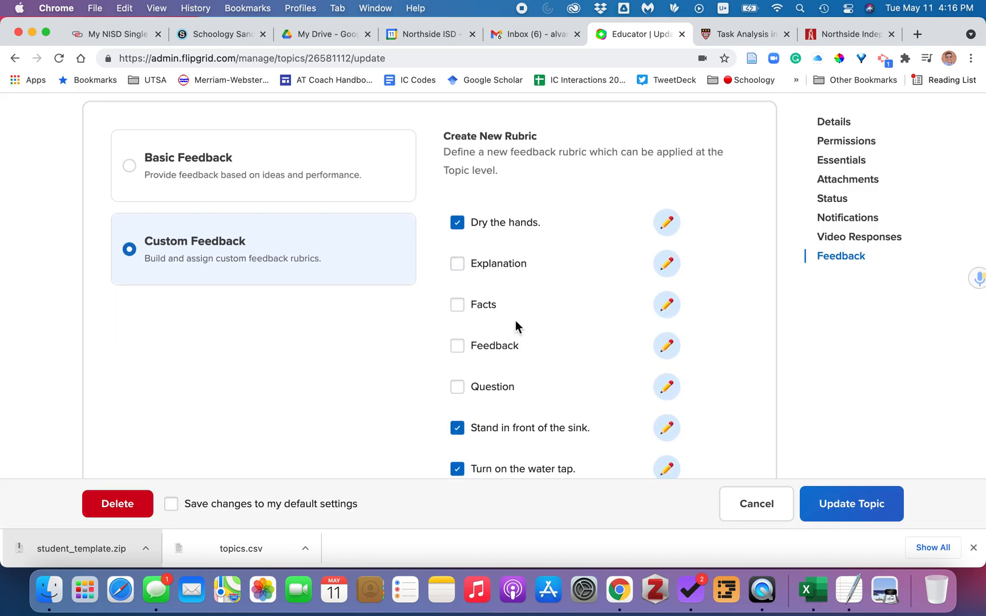
scroll(515, 323, down, 2)
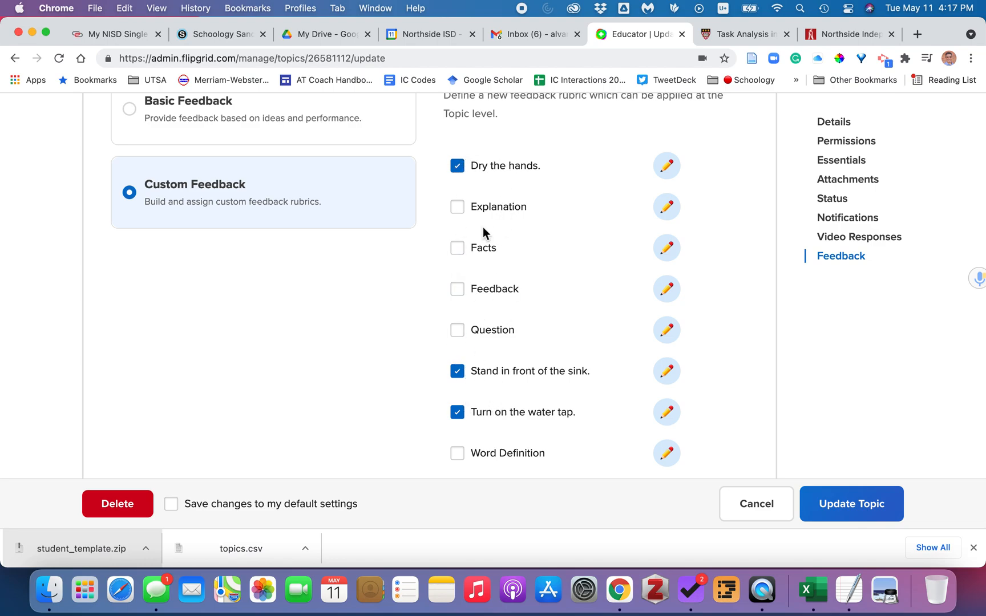
scroll(477, 365, down, 1)
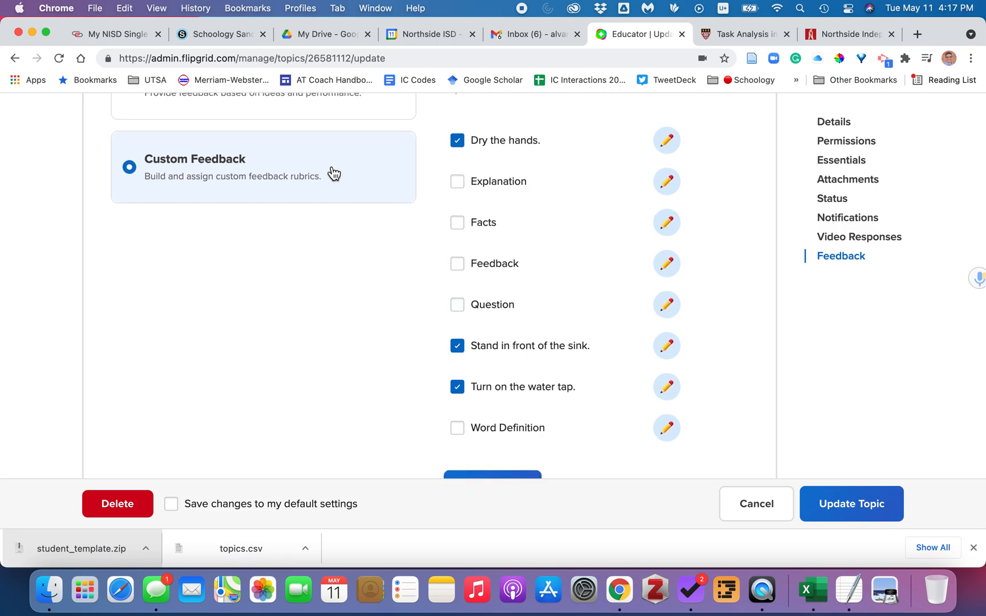
scroll(487, 342, down, 3)
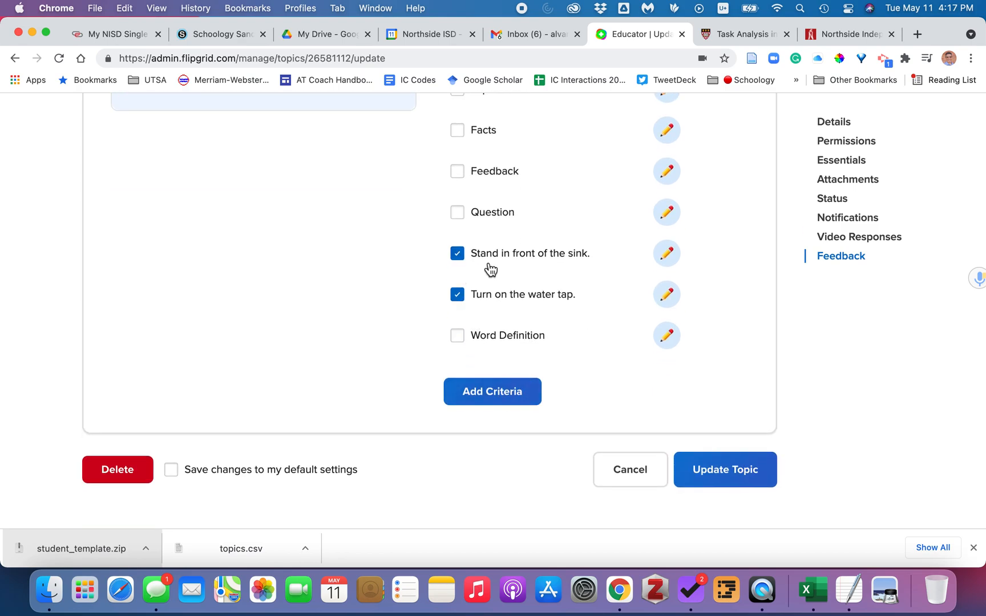
scroll(489, 264, up, 4)
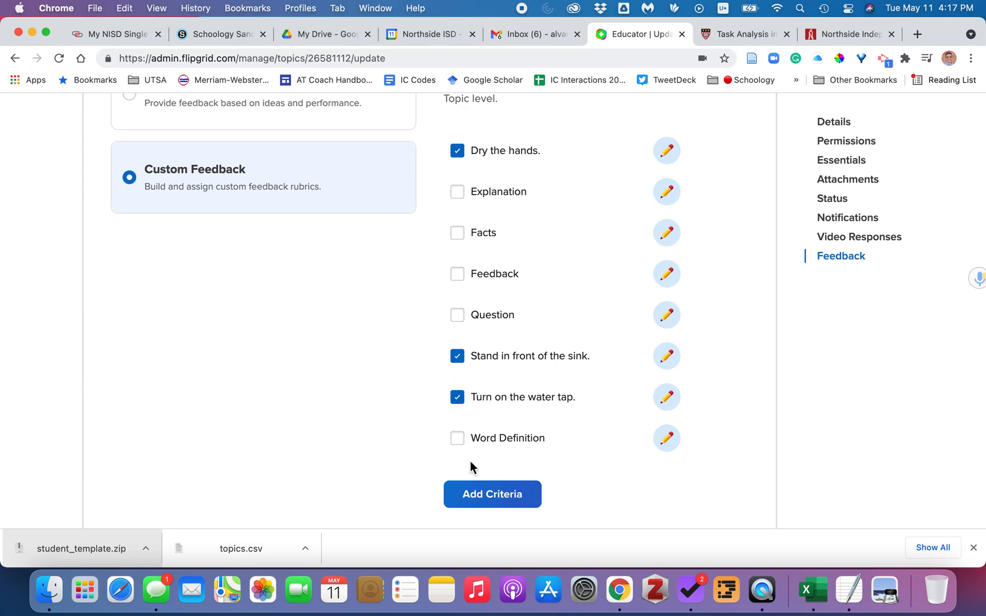
Step: Start another new criterion for the custom rubric and title it "Task Analysis"
click(486, 504)
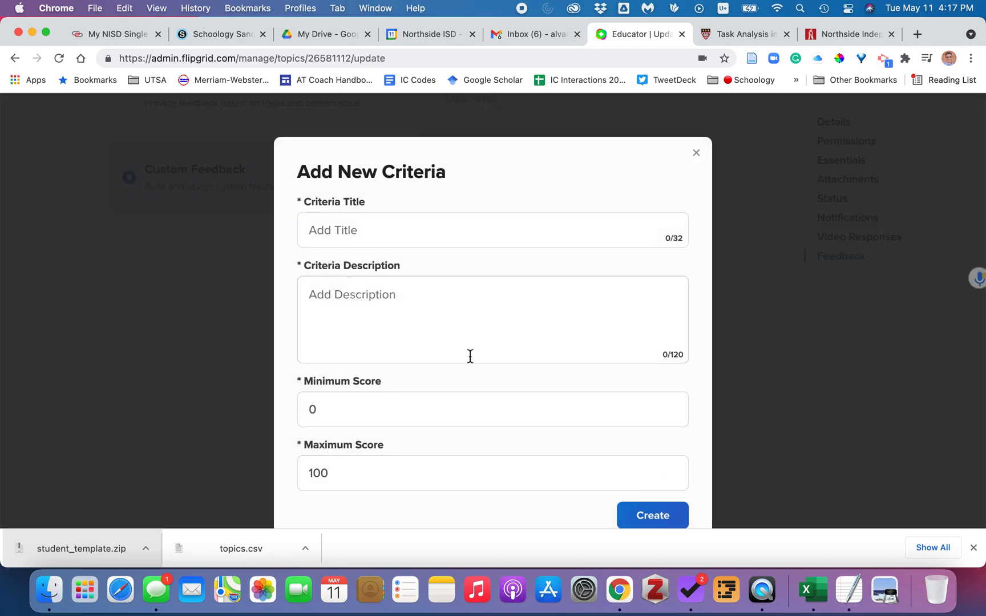
click(376, 236)
text(Taskf)
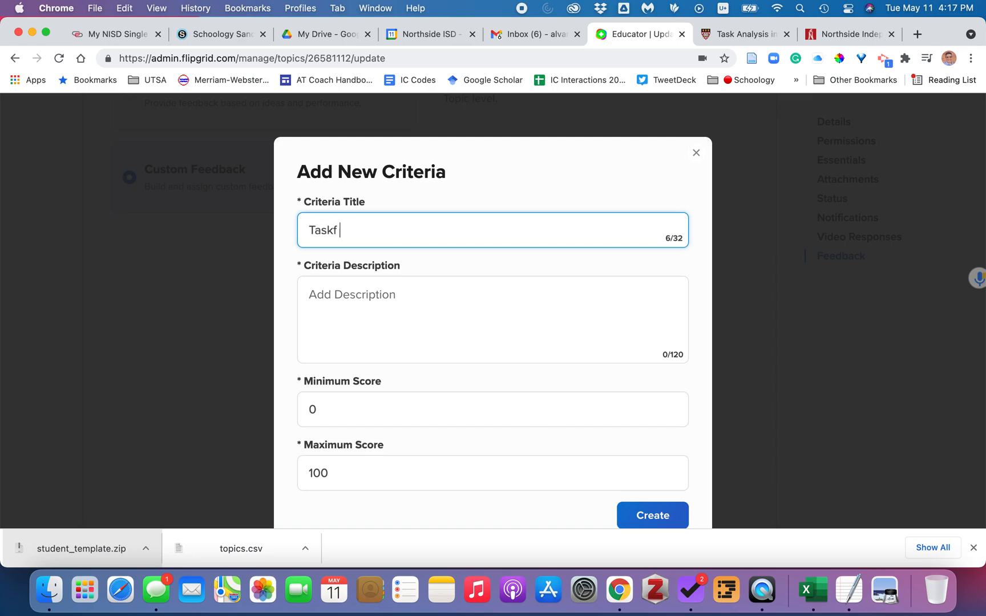
key(BackSpace)
key(BackSpace)
key(BackSpace)
text(Task Analysis)
Step: Describe the Task Analysis criterion as "Washing Hands" and set its maximum score to 3
click(414, 295)
text(Washiing)
key(BackSpace)
key(BackSpace)
key(BackSpace)
key(BackSpace)
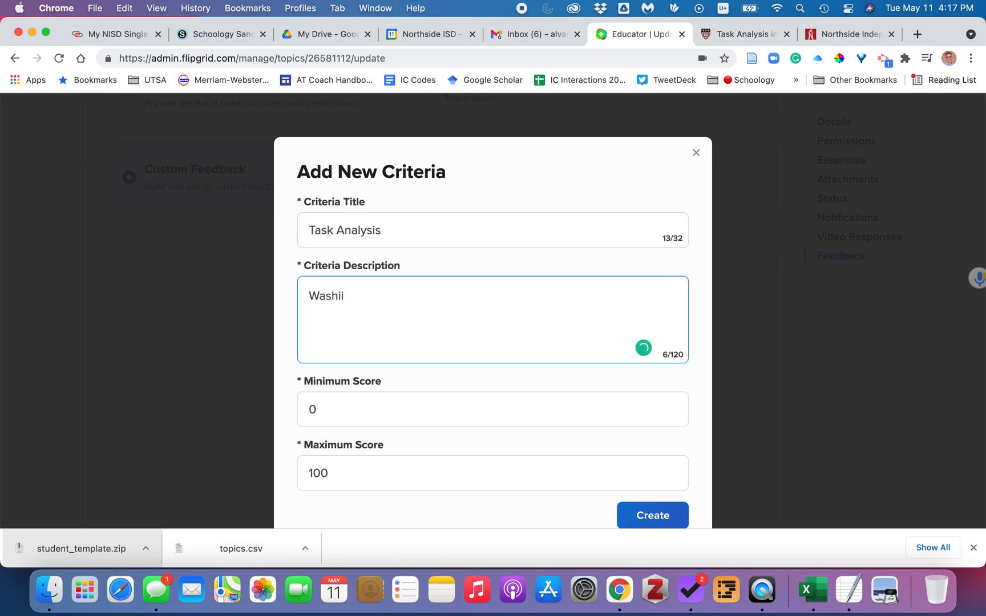
text(Hands)
scroll(347, 412, down, 2)
click(345, 417)
double_click(302, 417)
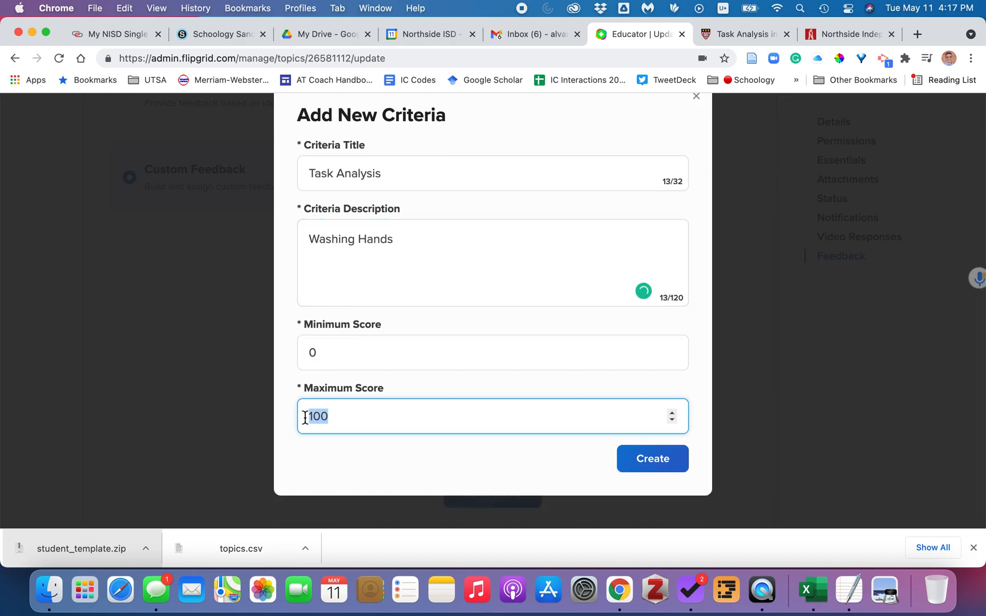
text(3)
click(351, 448)
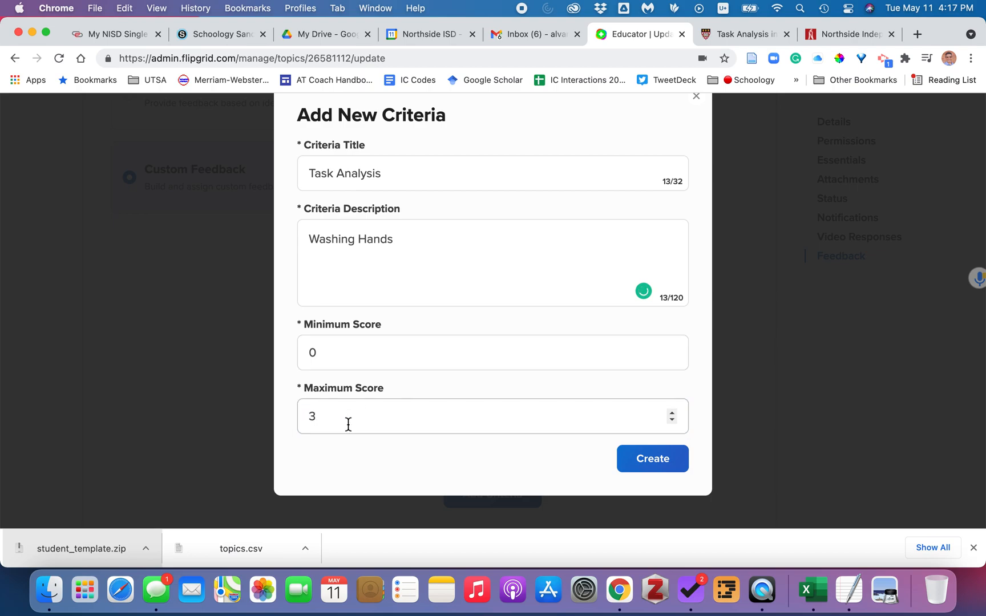
Step: Create the Task Analysis criterion and update the topic with the selected custom rubric criteria
click(663, 471)
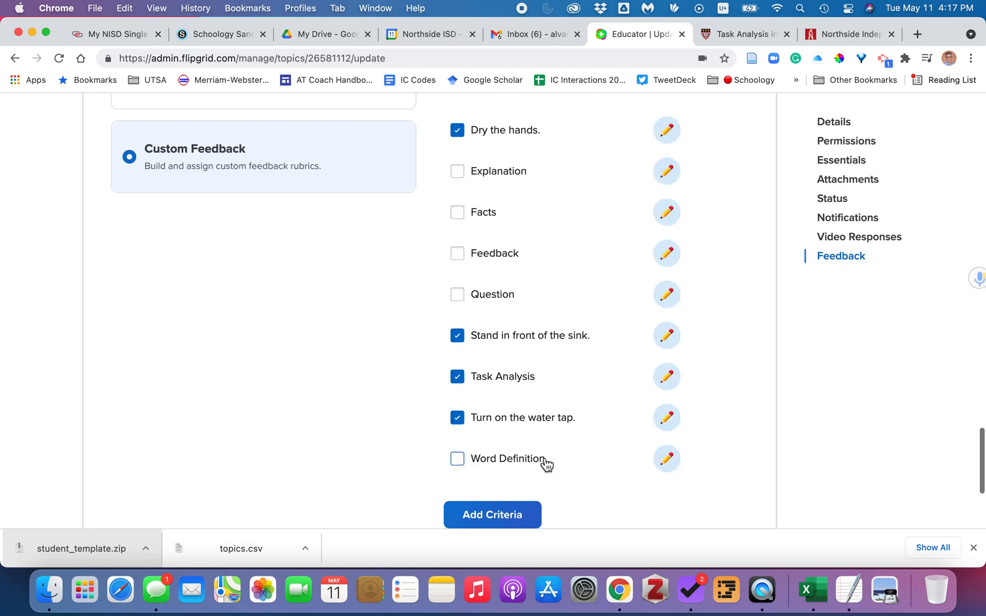
scroll(549, 461, down, 3)
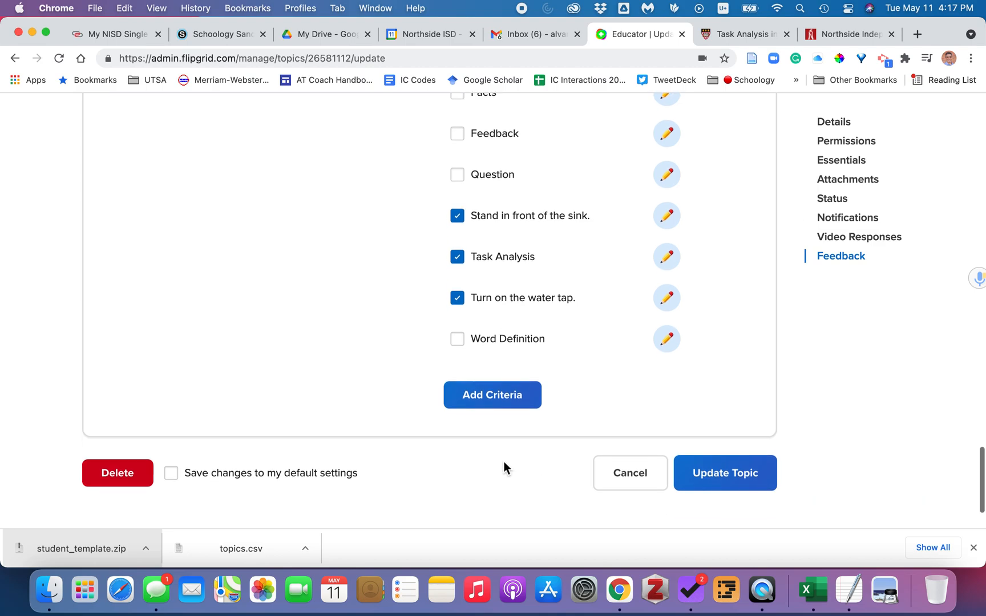
scroll(554, 378, up, 5)
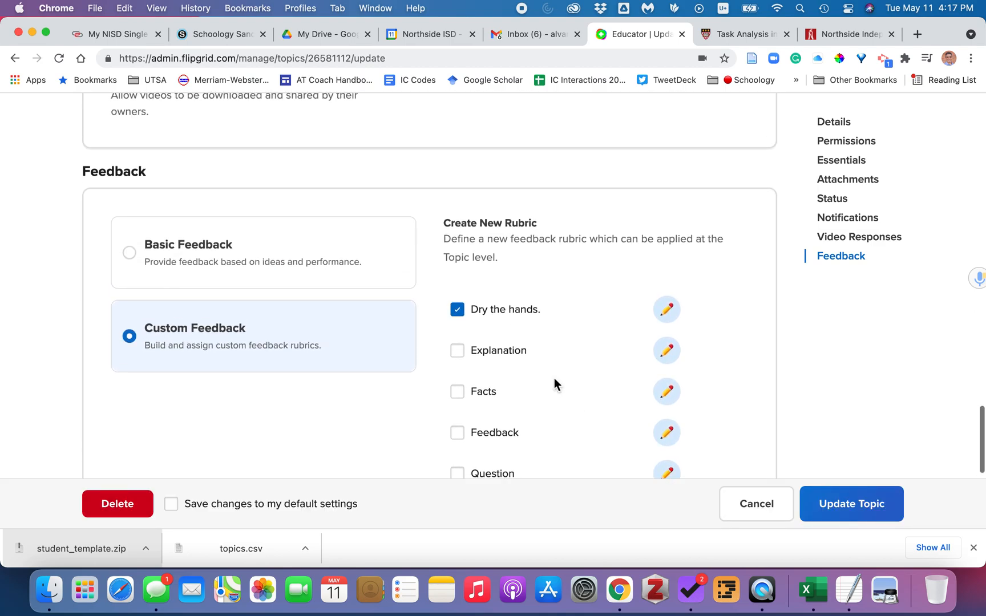
scroll(554, 378, down, 5)
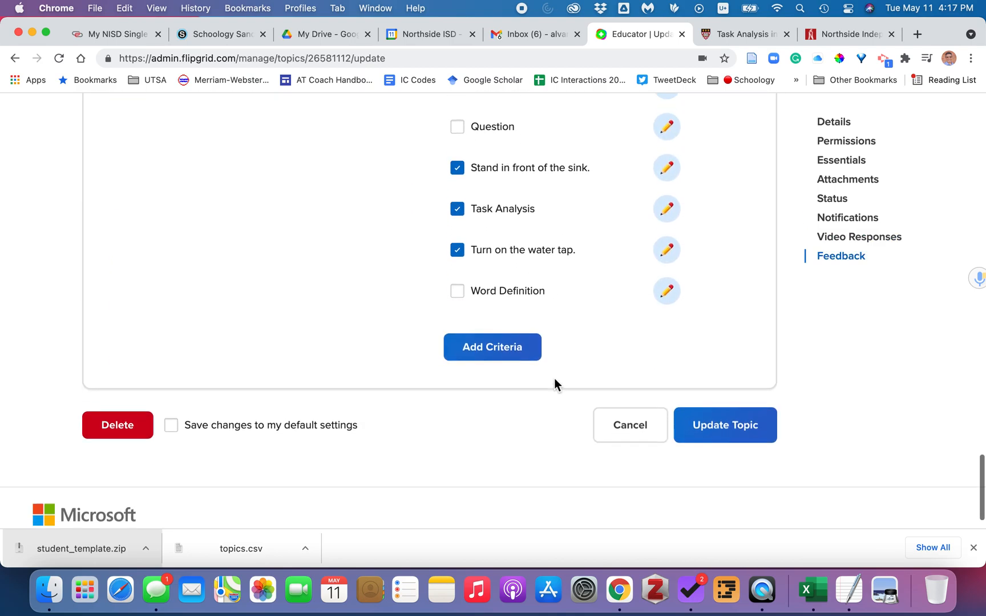
click(732, 418)
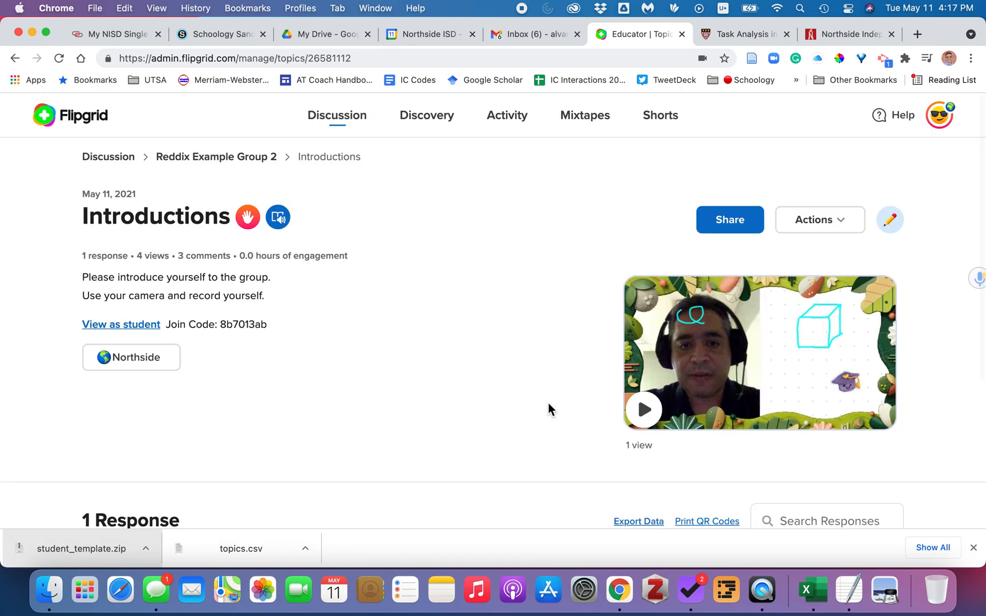
Step: Open the student's response in the Introductions topic, pause its video and show its feedback section
scroll(333, 291, down, 5)
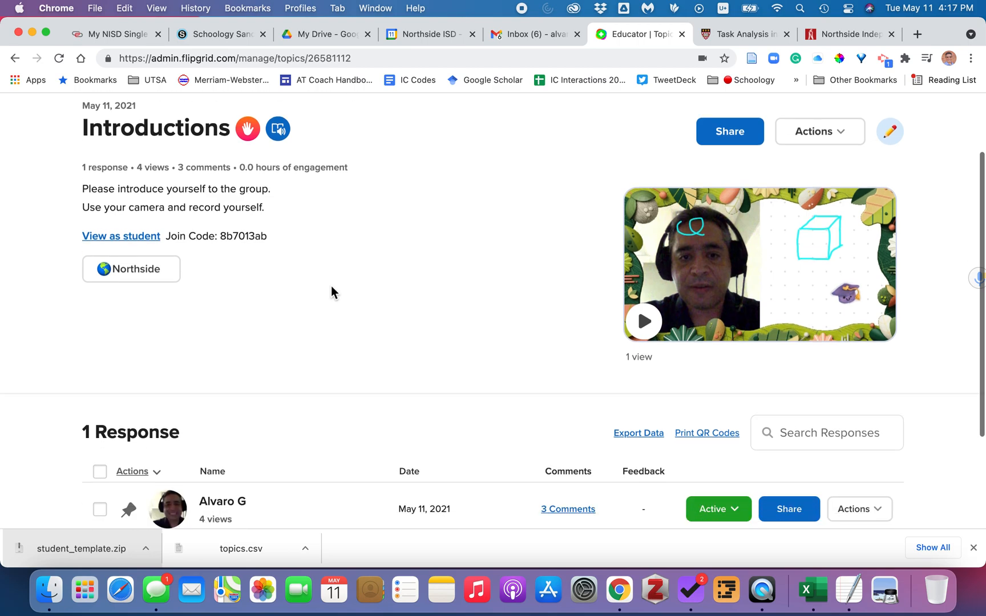
scroll(332, 299, down, 1)
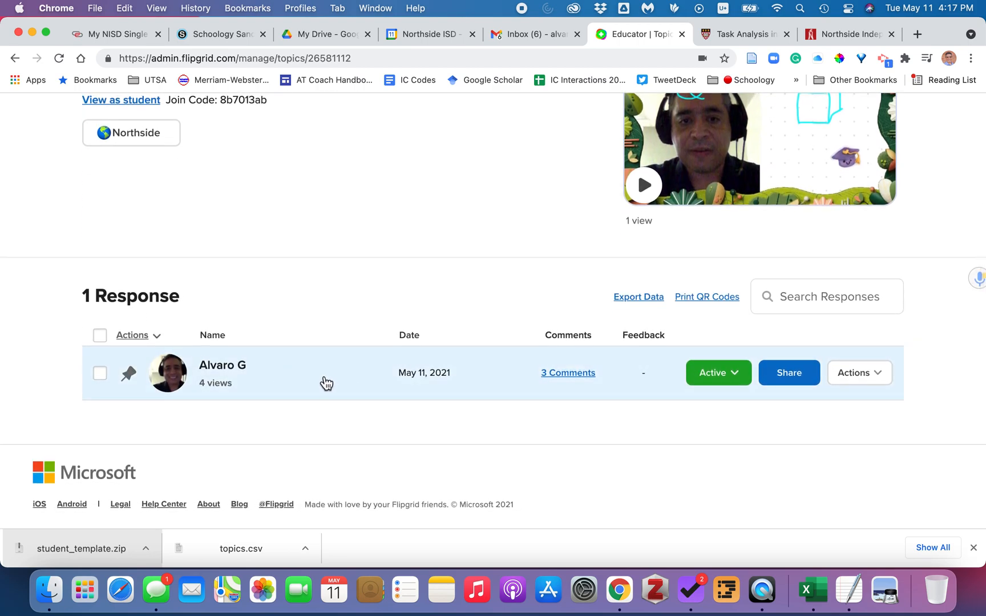
click(324, 382)
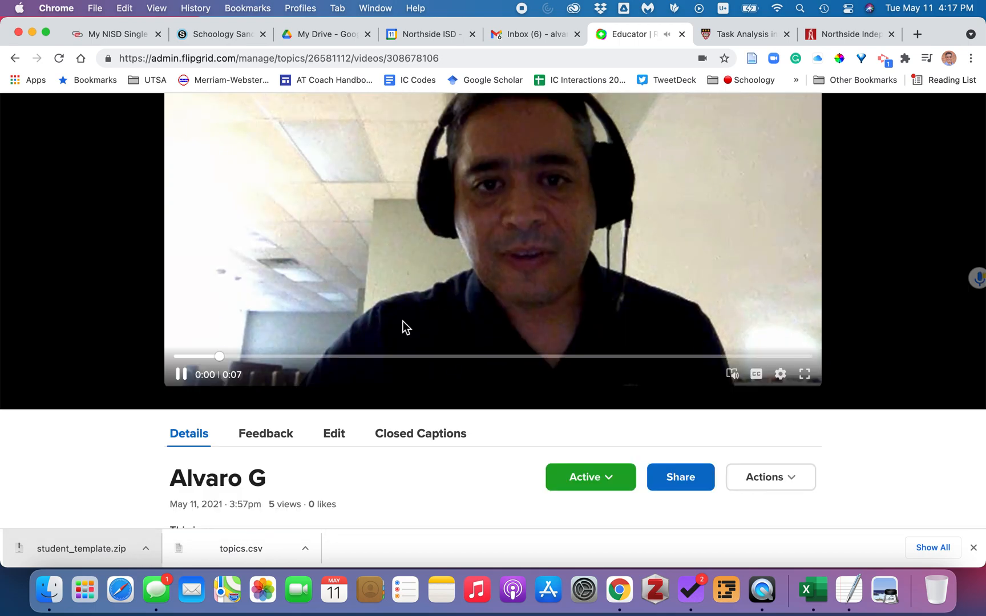
scroll(403, 321, down, 1)
click(461, 241)
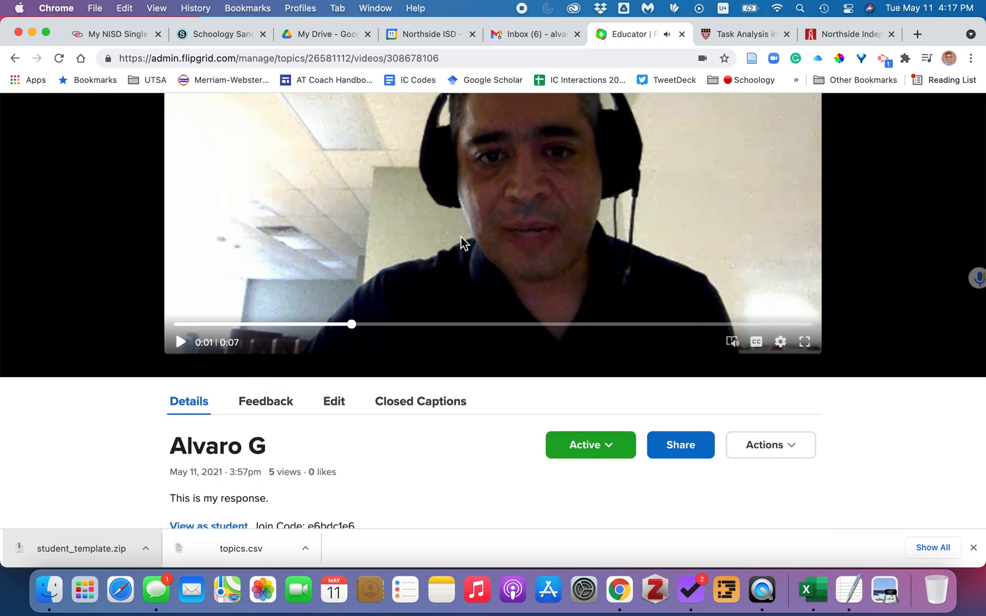
scroll(474, 342, down, 3)
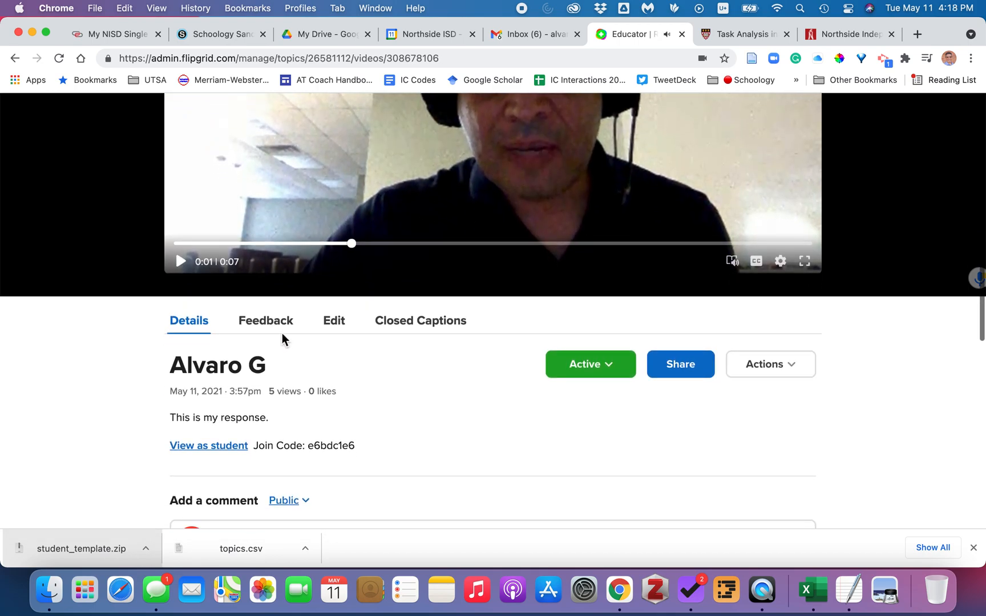
click(262, 324)
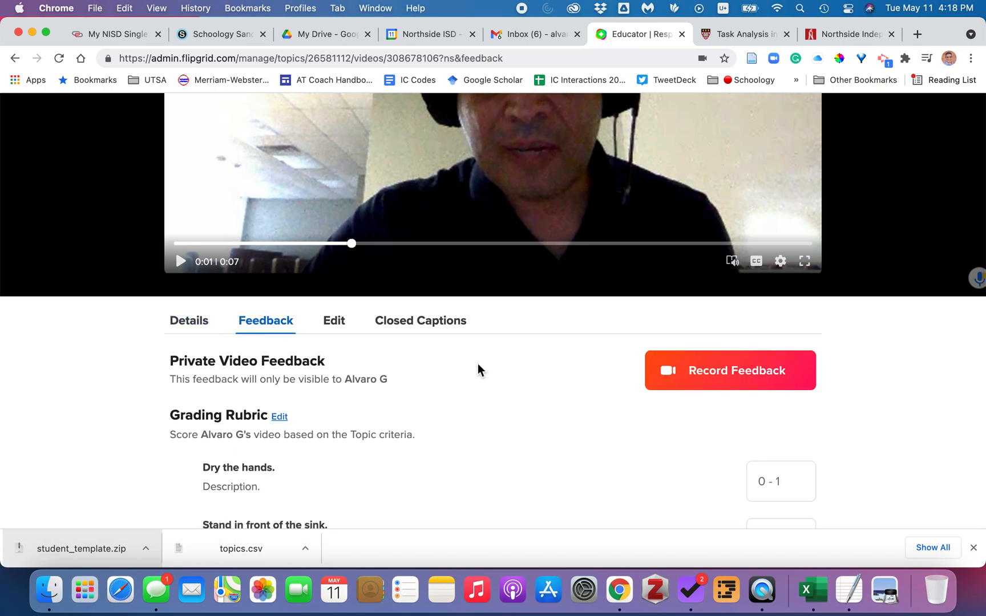
Step: Score the response 1 on "Dry the hands." and 1 on "Stand in front of the sink." in the grading rubric
scroll(519, 372, down, 5)
scroll(516, 373, down, 3)
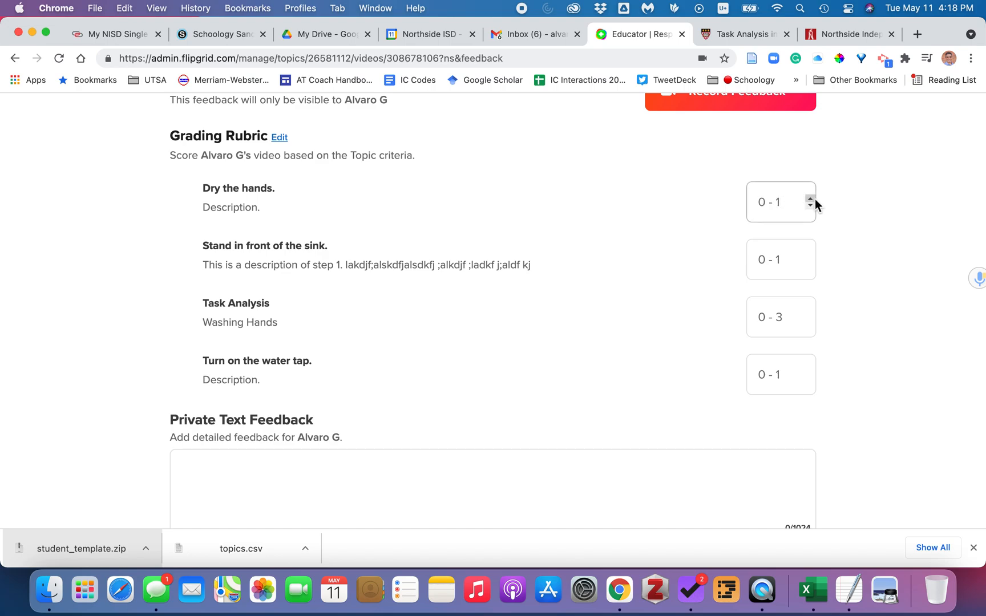
scroll(613, 211, up, 10)
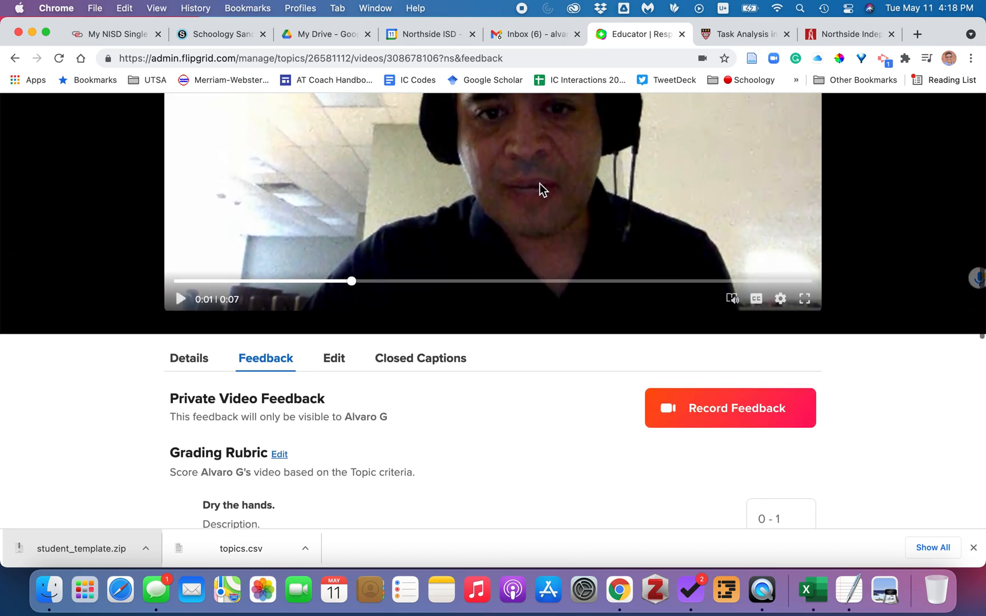
scroll(565, 223, down, 3)
click(810, 422)
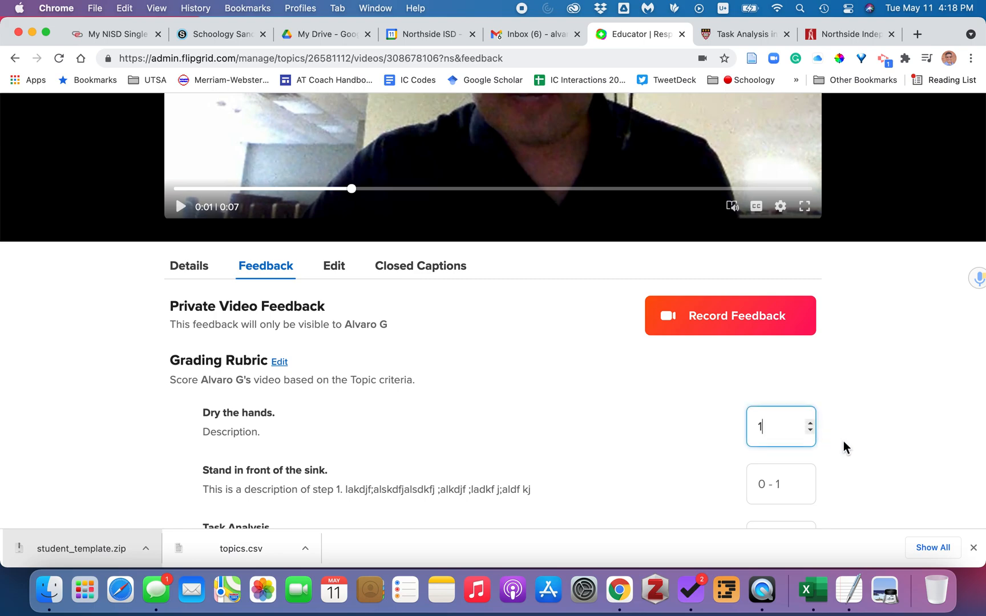
scroll(847, 442, down, 3)
scroll(838, 439, down, 2)
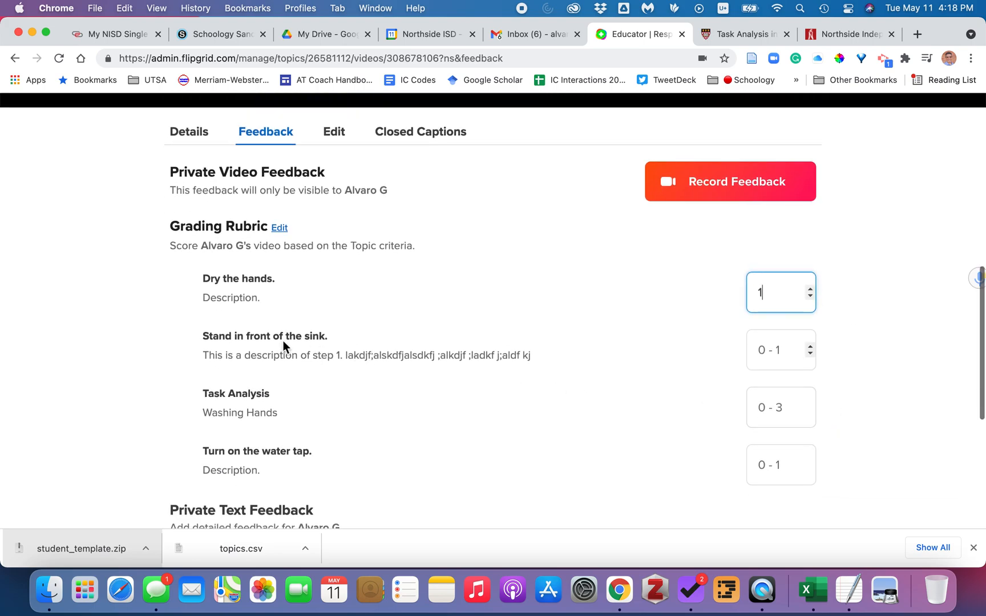
click(810, 346)
Step: Score the response 1 on "Turn on the water tap." and 3 on "Task Analysis"
scroll(875, 380, down, 5)
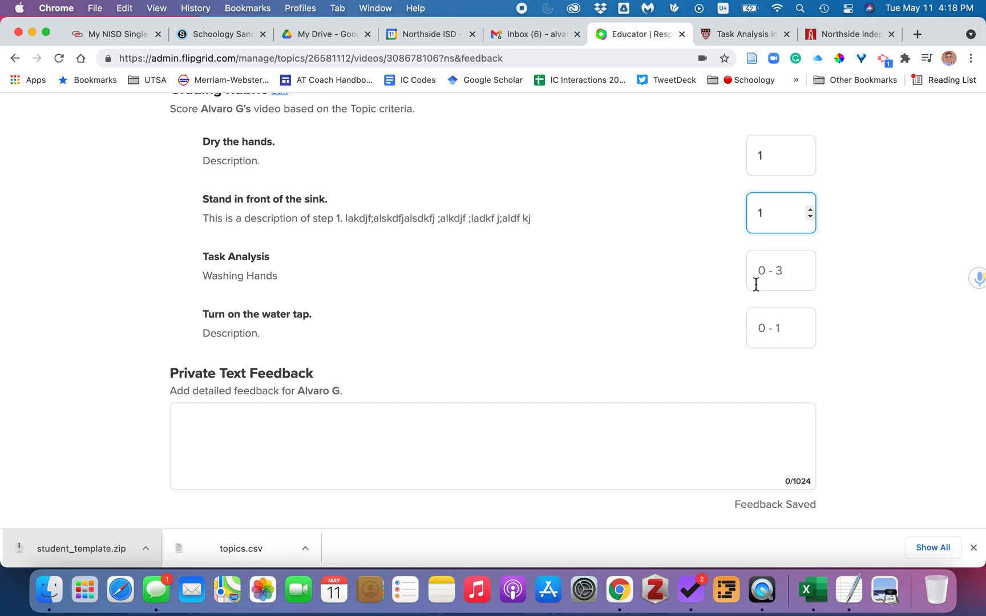
click(810, 324)
click(860, 333)
click(810, 266)
click(810, 267)
click(810, 267)
click(827, 281)
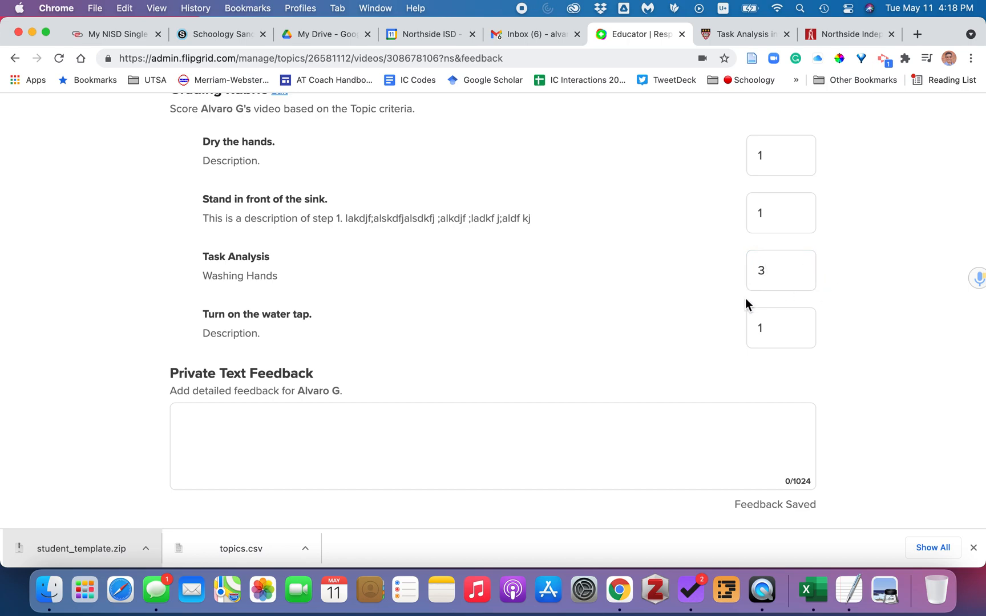
Step: Add the private text feedback "Good job modeling this task." for the student
scroll(685, 301, up, 3)
scroll(578, 317, down, 3)
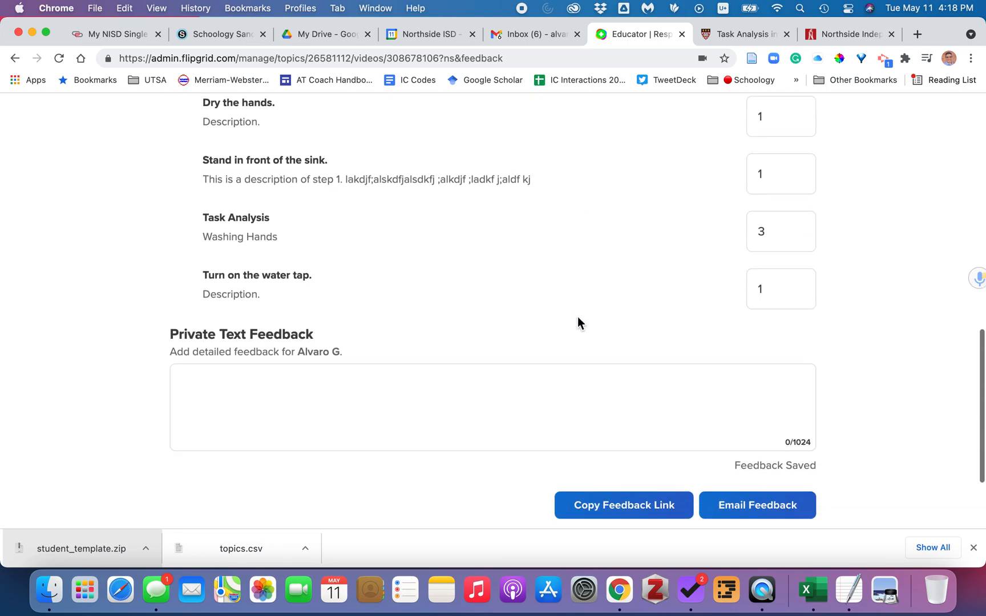
scroll(301, 242, up, 2)
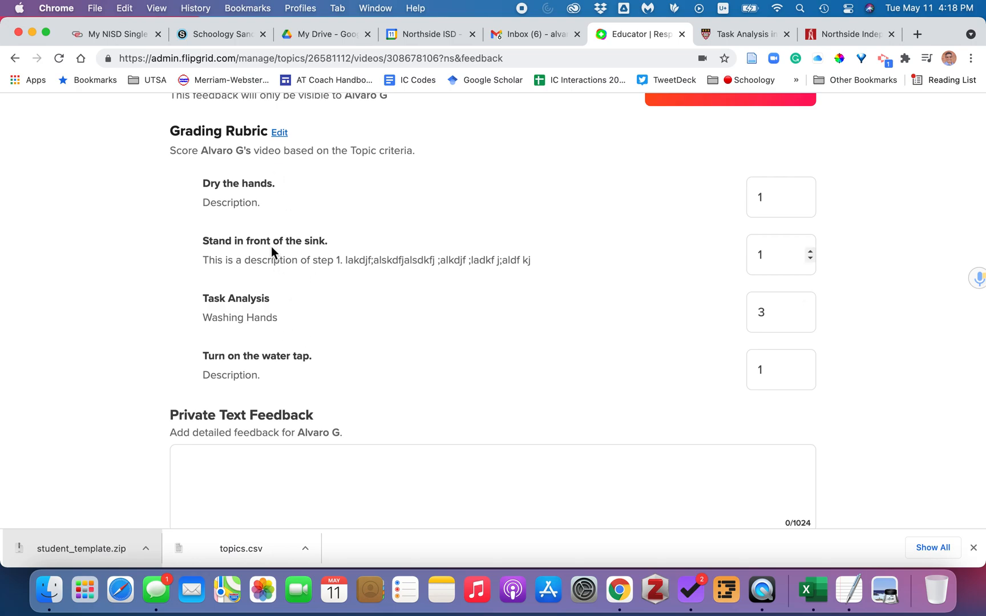
scroll(286, 308, down, 2)
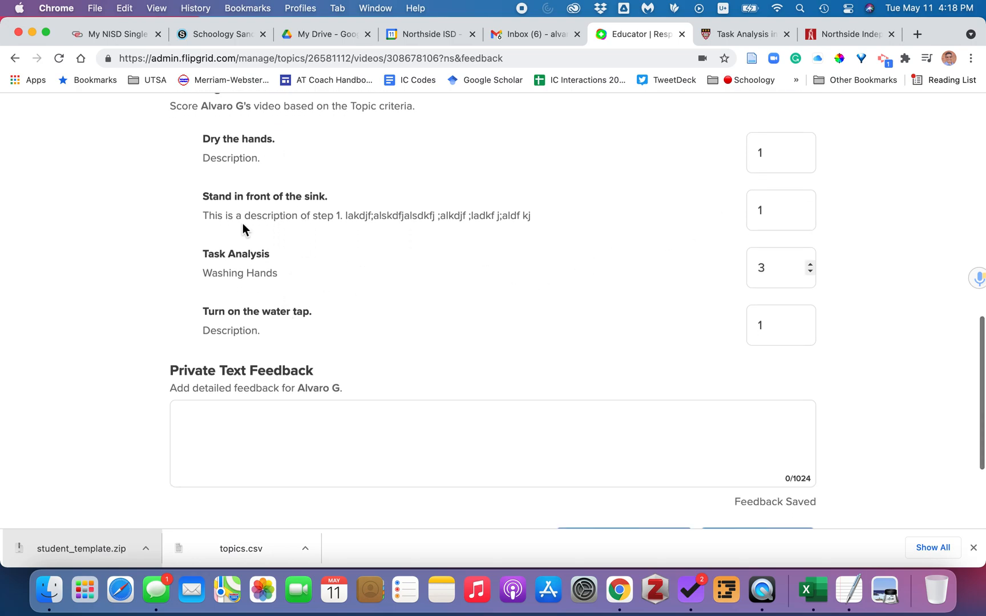
scroll(268, 331, down, 1)
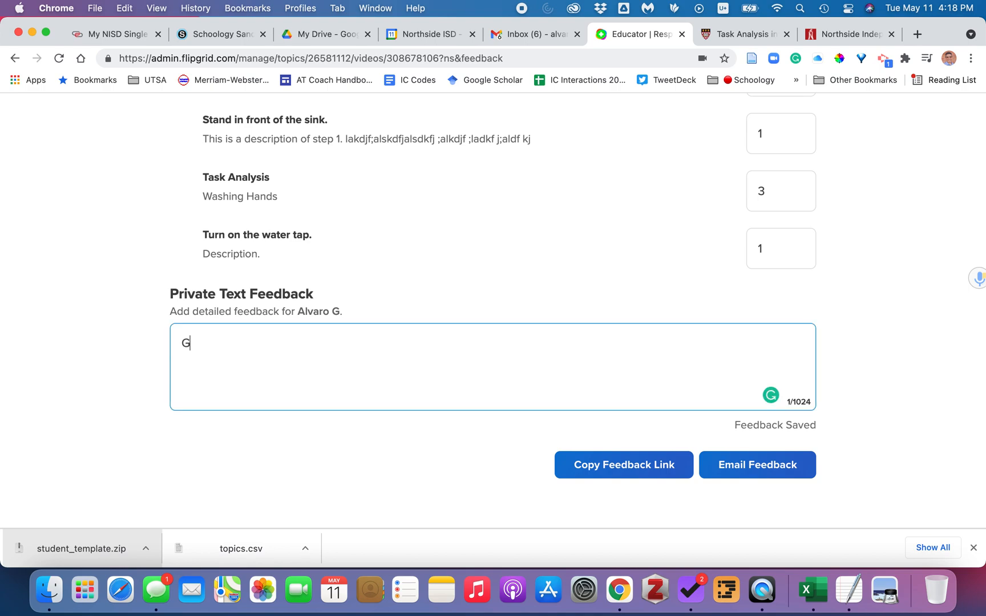
text(ood job modeling this task.)
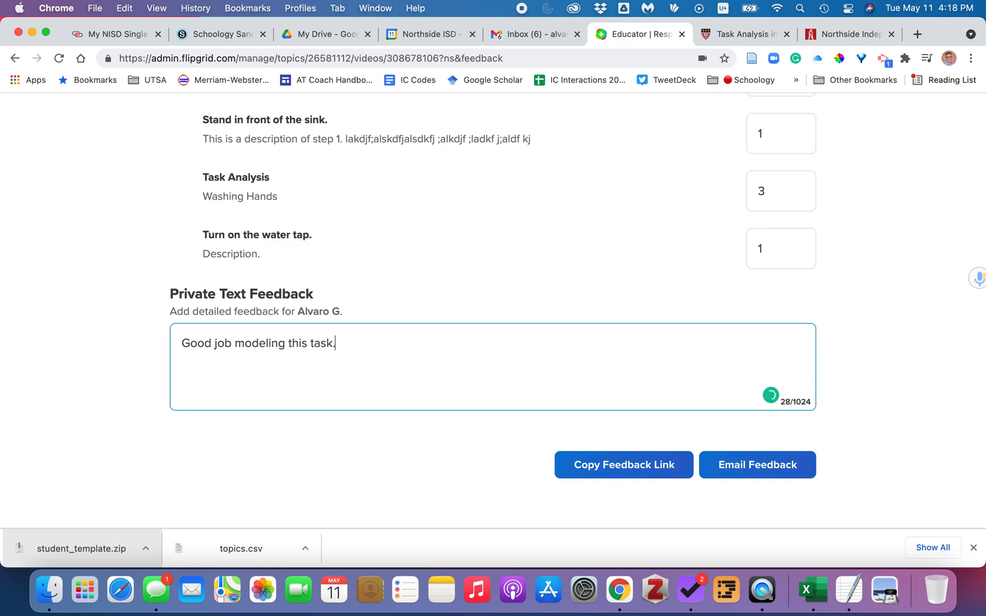
click(422, 436)
scroll(426, 435, down, 2)
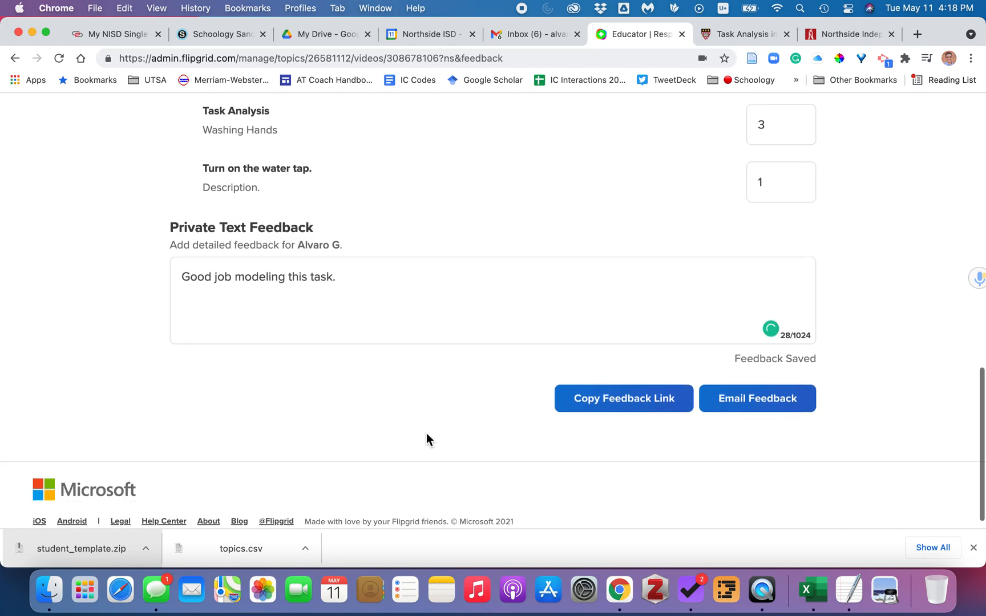
Step: Email the feedback to the student and copy its shareable feedback link
click(773, 403)
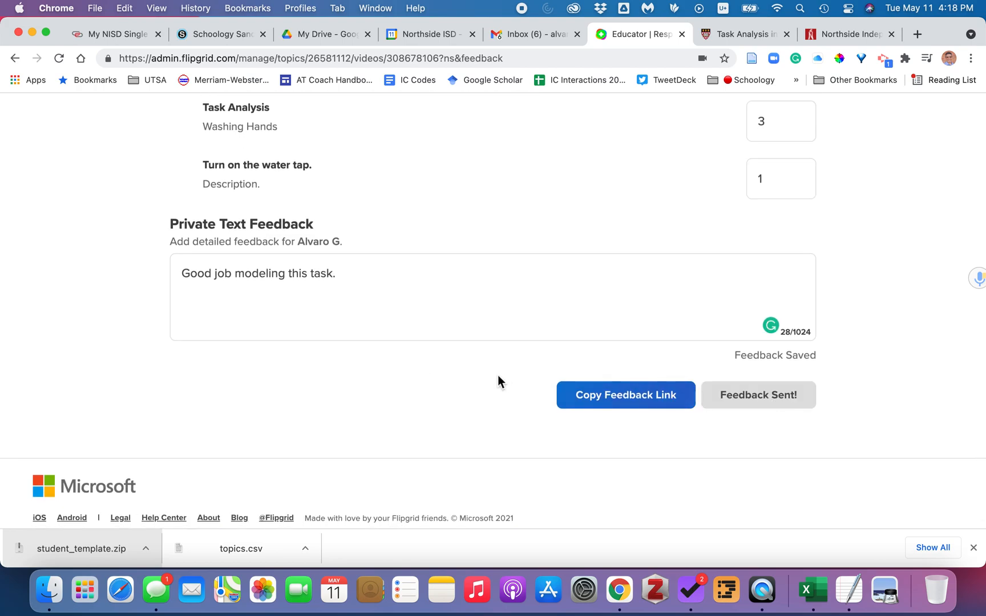
click(636, 409)
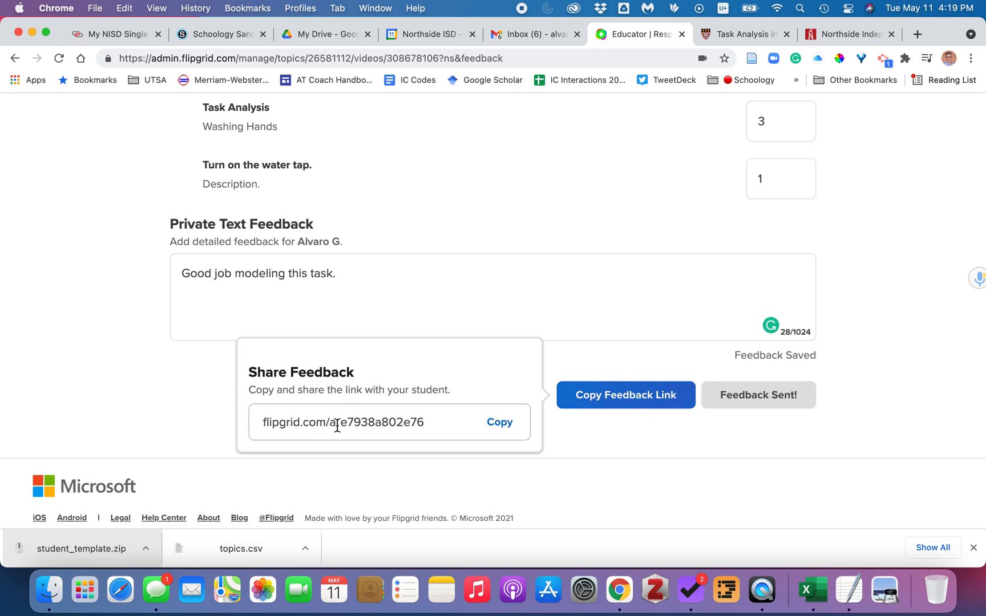
click(522, 433)
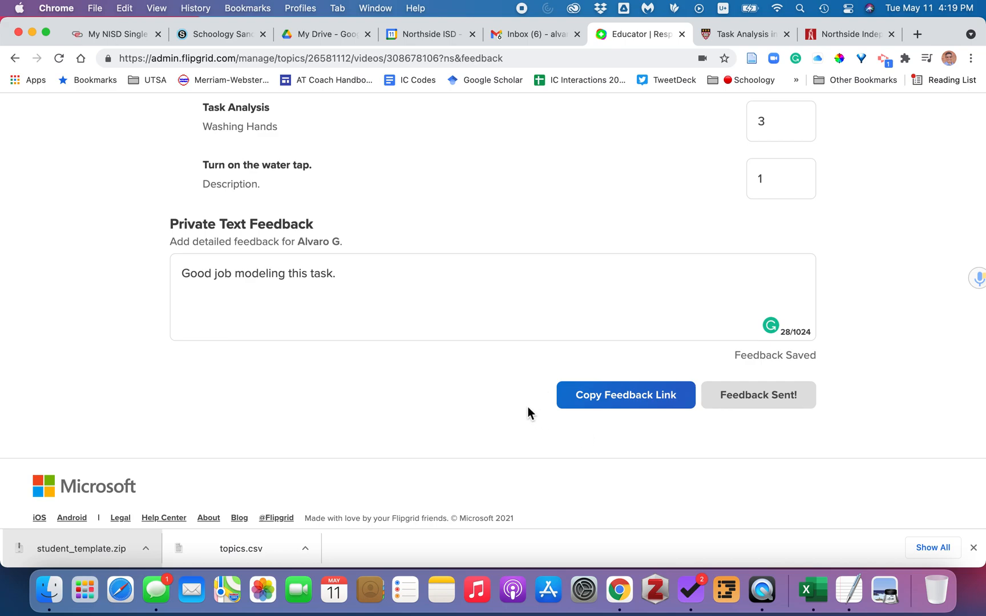
Step: Switch to the Gmail inbox and open the Team Flipgrid message "You have new Flipgrid Feedback"
scroll(457, 367, up, 6)
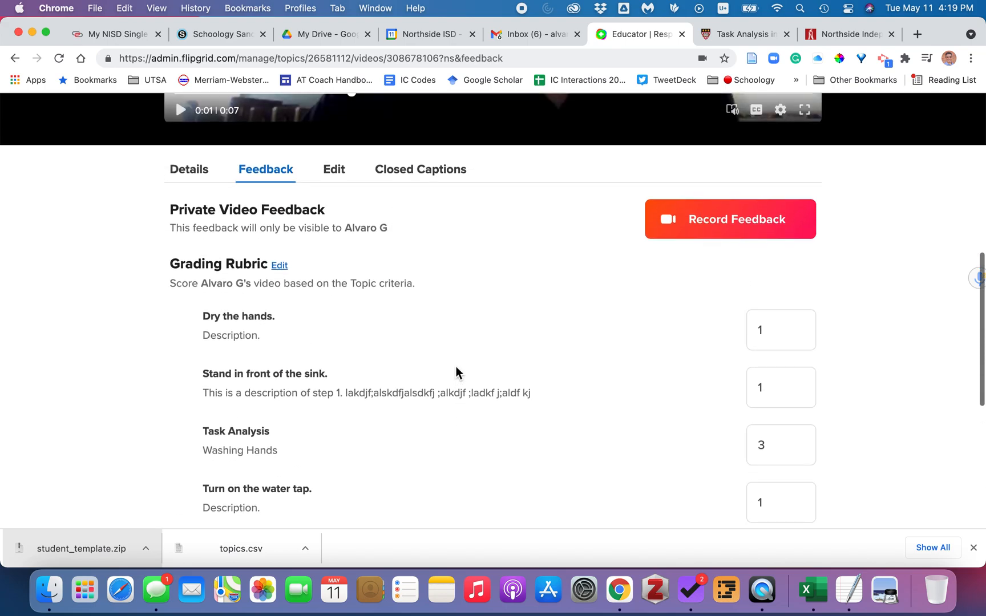
scroll(433, 348, down, 5)
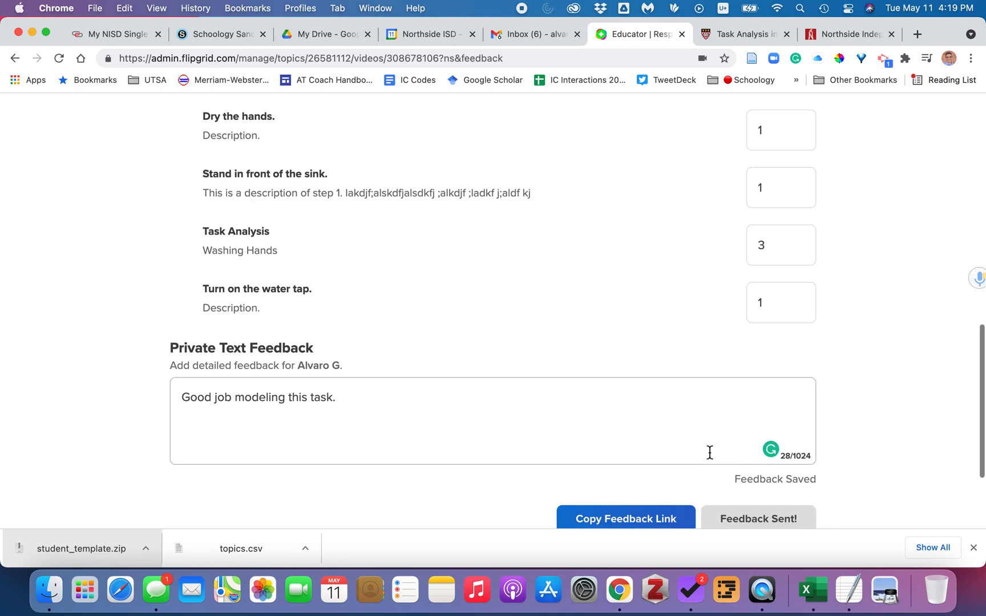
scroll(435, 449, down, 2)
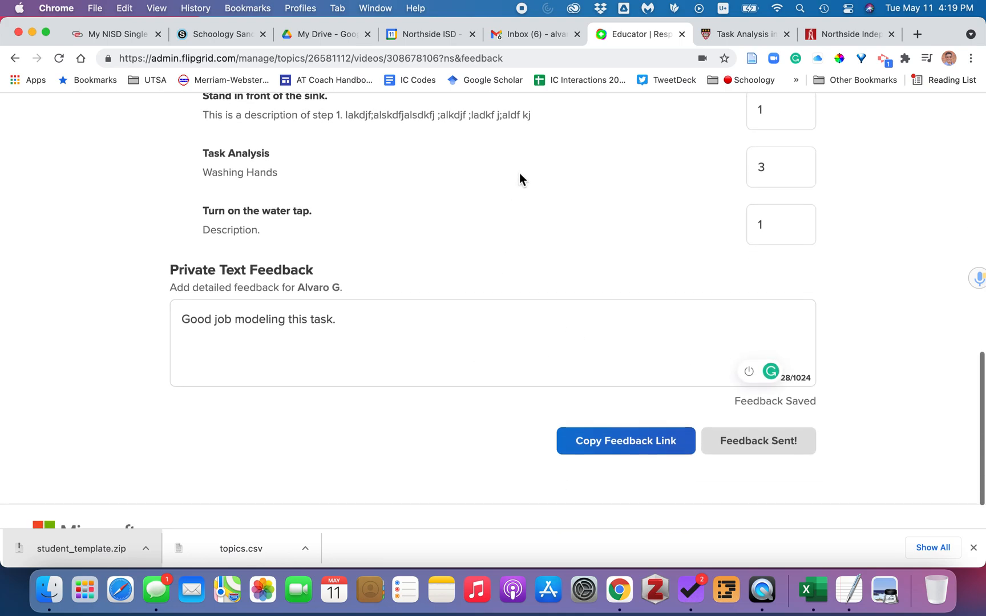
click(526, 35)
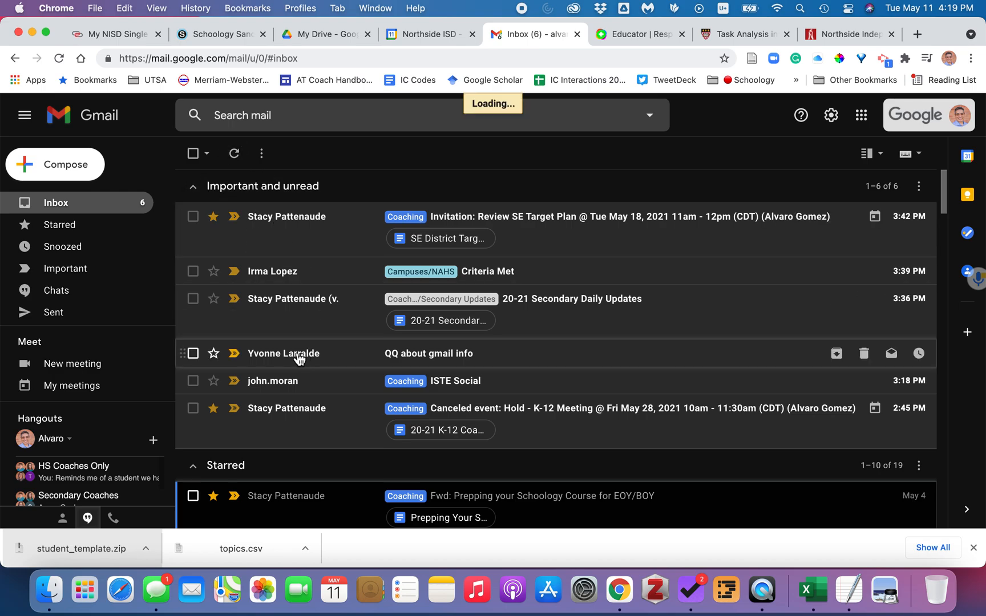
mouse_move(297, 358)
scroll(300, 360, down, 5)
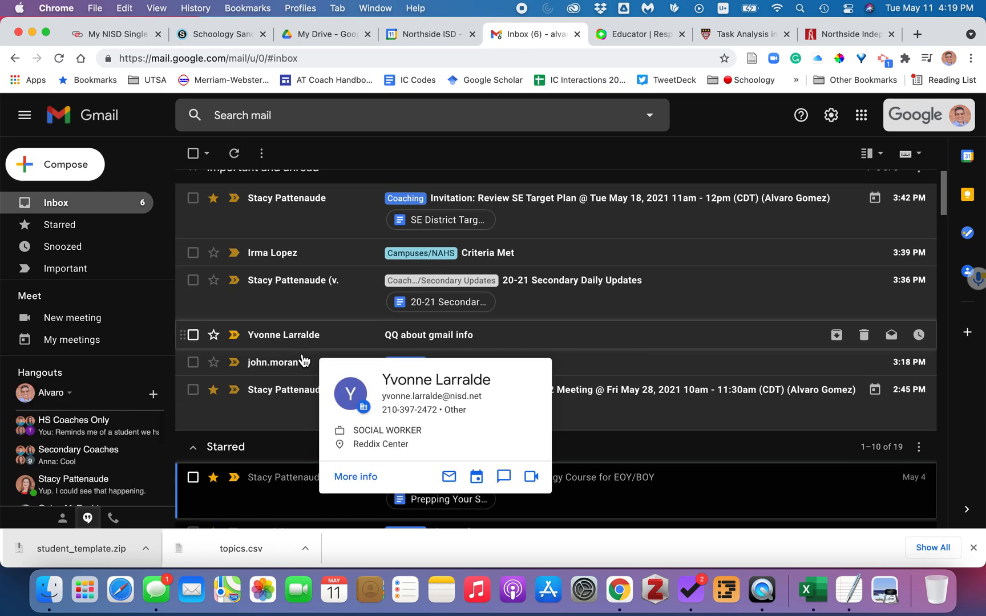
scroll(303, 360, down, 10)
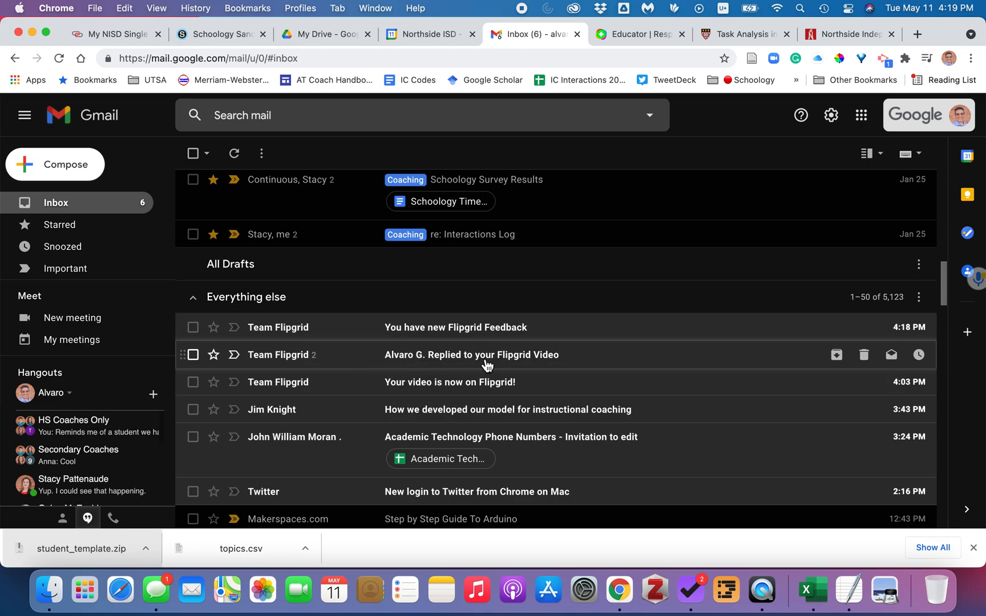
click(354, 334)
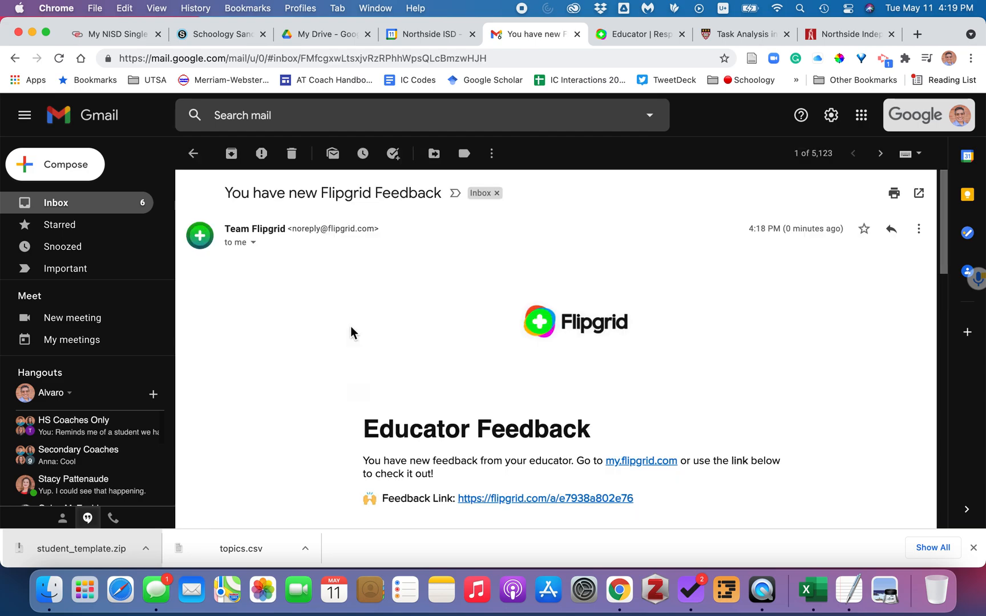
Step: Review the rubric scores, criterion descriptions and educator comments in the feedback email
scroll(394, 337, down, 3)
scroll(396, 338, down, 3)
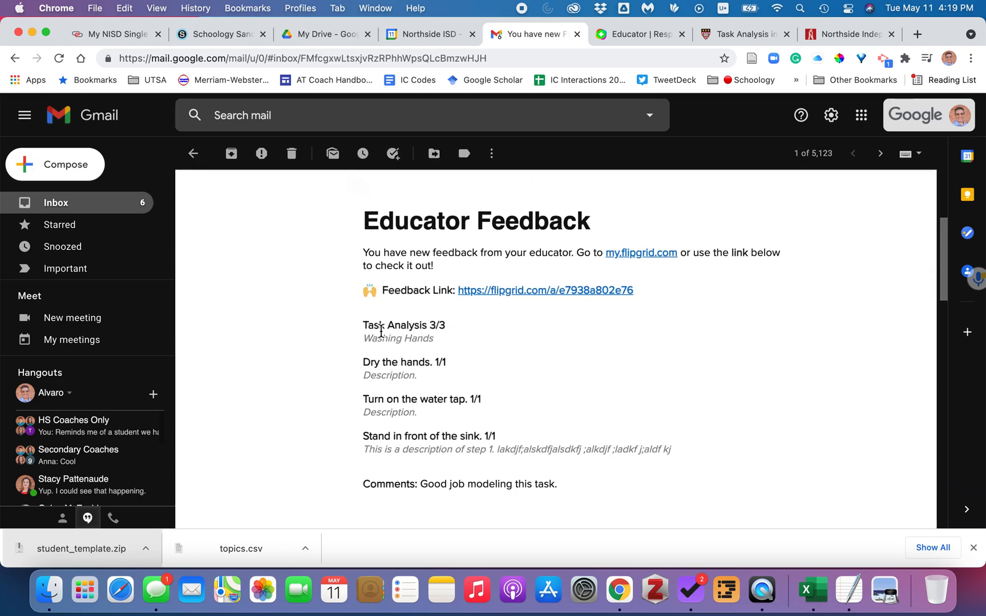
drag(436, 363, 460, 368)
scroll(476, 453, down, 5)
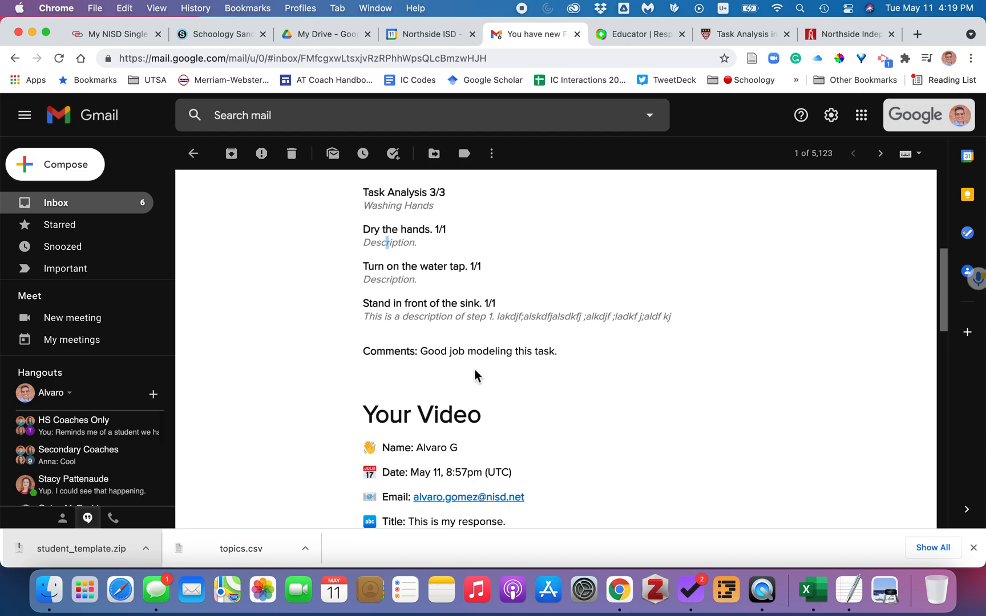
Step: Review the rest of the feedback email, including the student's video and the topic and MyFlipgrid links, and return to the inbox
scroll(474, 375, down, 8)
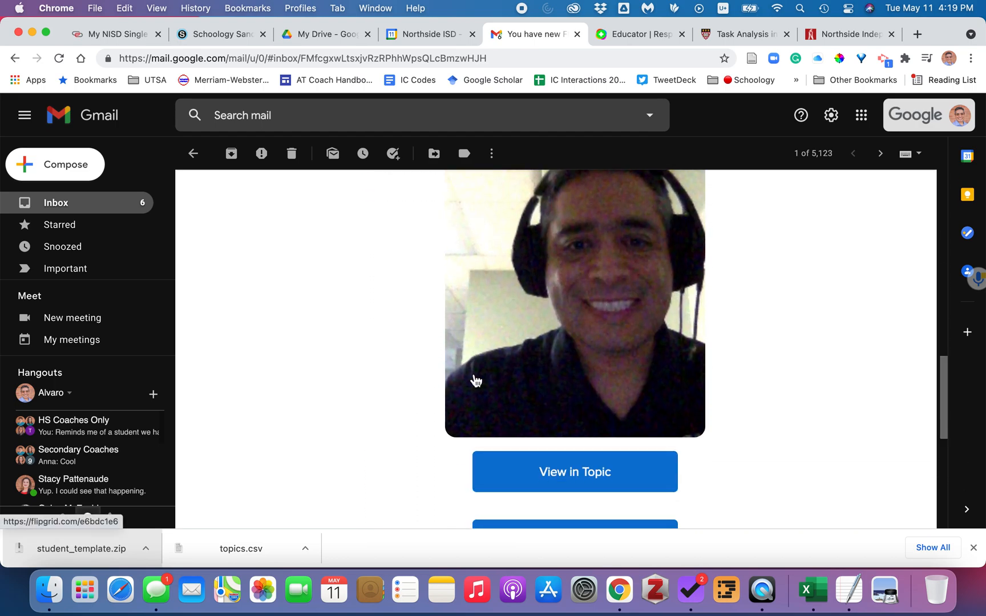
scroll(573, 345, down, 1)
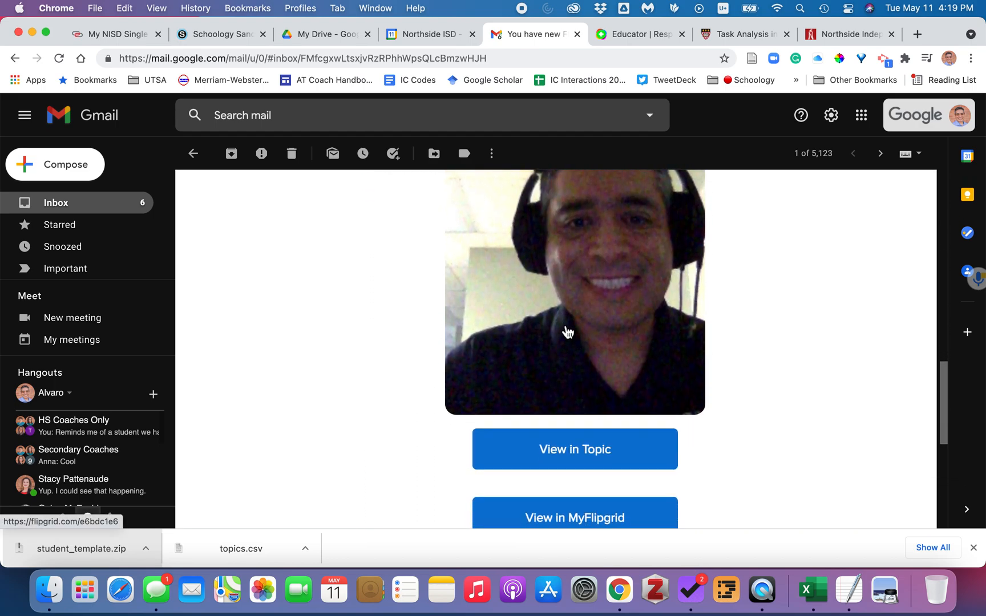
scroll(548, 331, up, 5)
scroll(572, 359, down, 5)
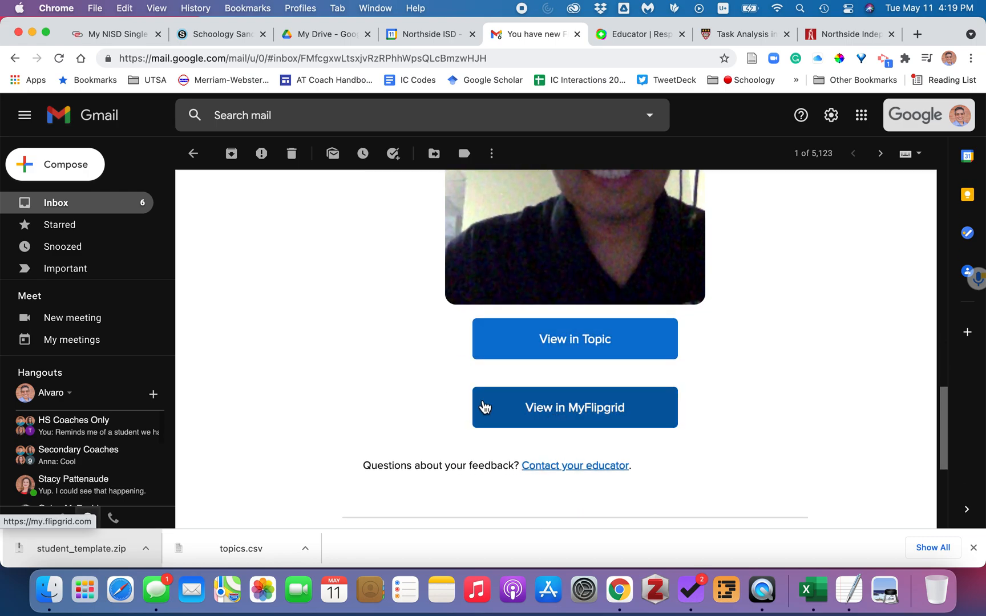
scroll(460, 398, up, 1)
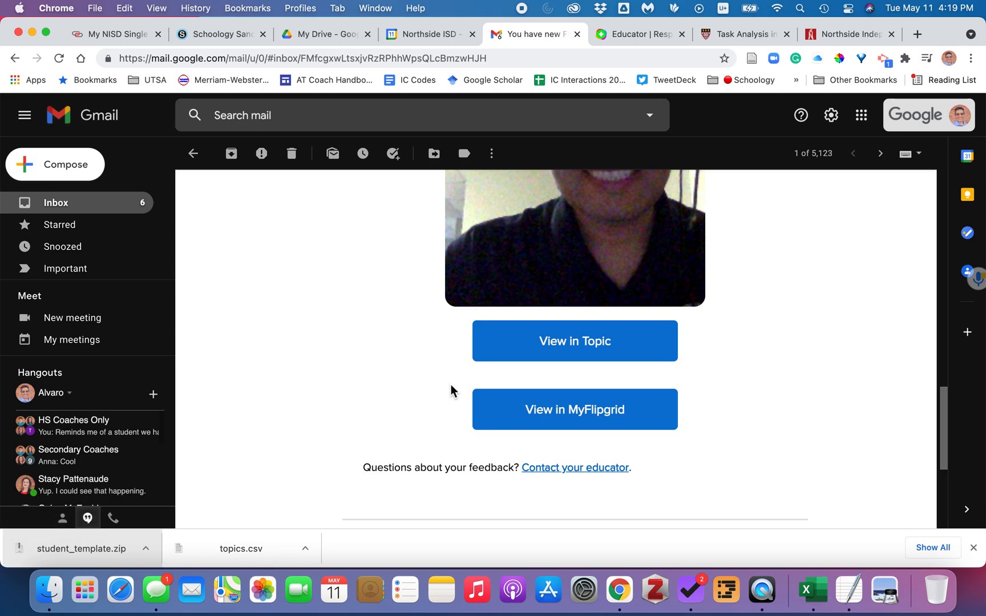
scroll(451, 393, up, 10)
scroll(434, 353, up, 4)
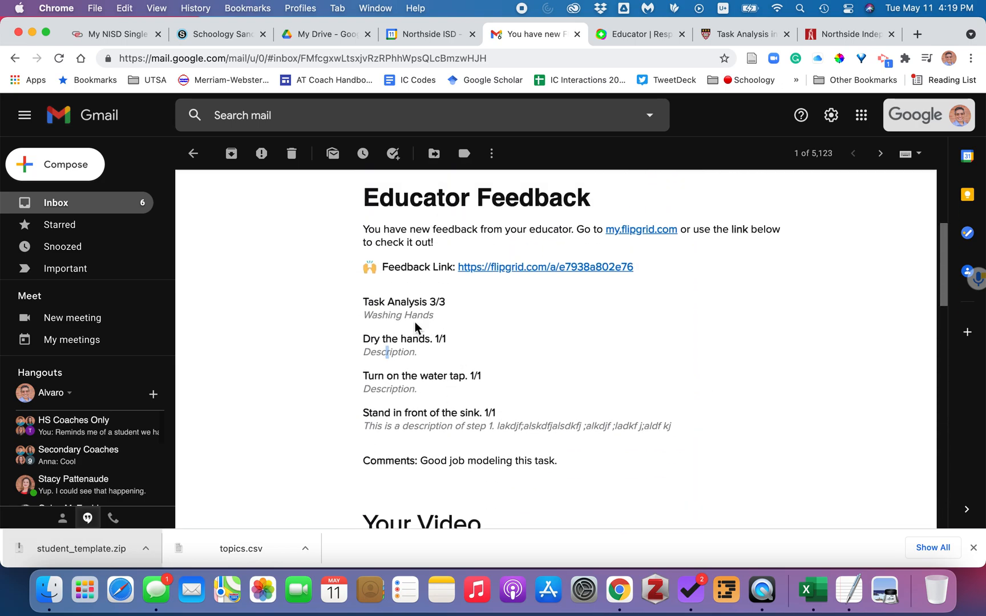
scroll(448, 331, up, 8)
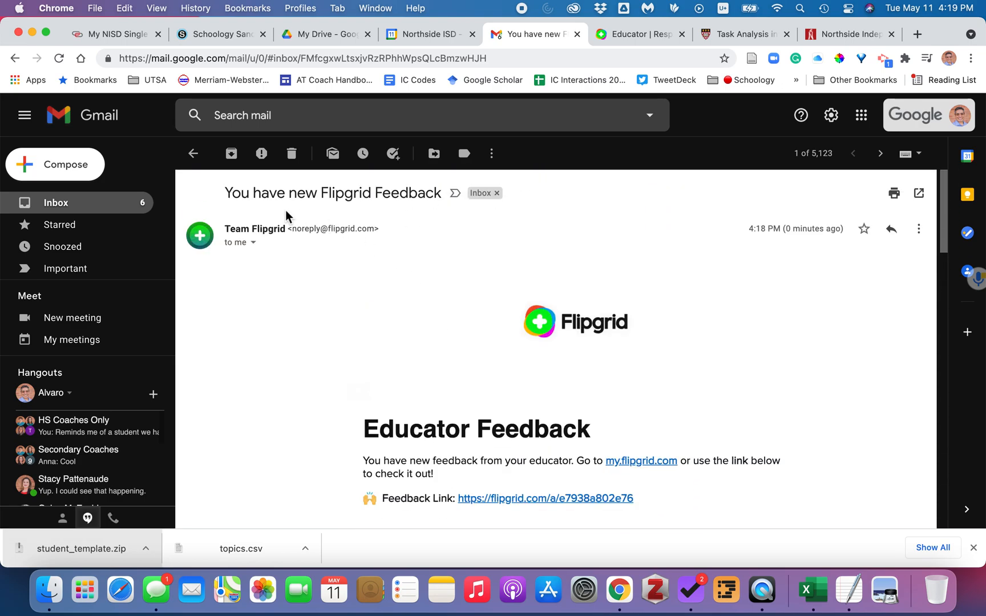
click(194, 153)
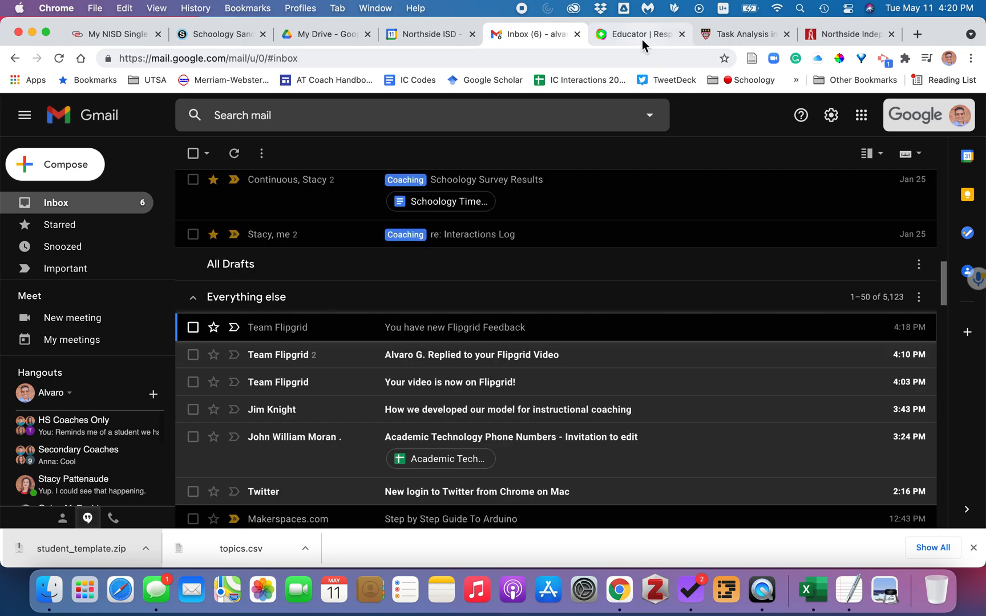
Step: Switch back to the student's response in Flipgrid and review its editable name, email, description and link fields
click(636, 34)
scroll(413, 313, up, 10)
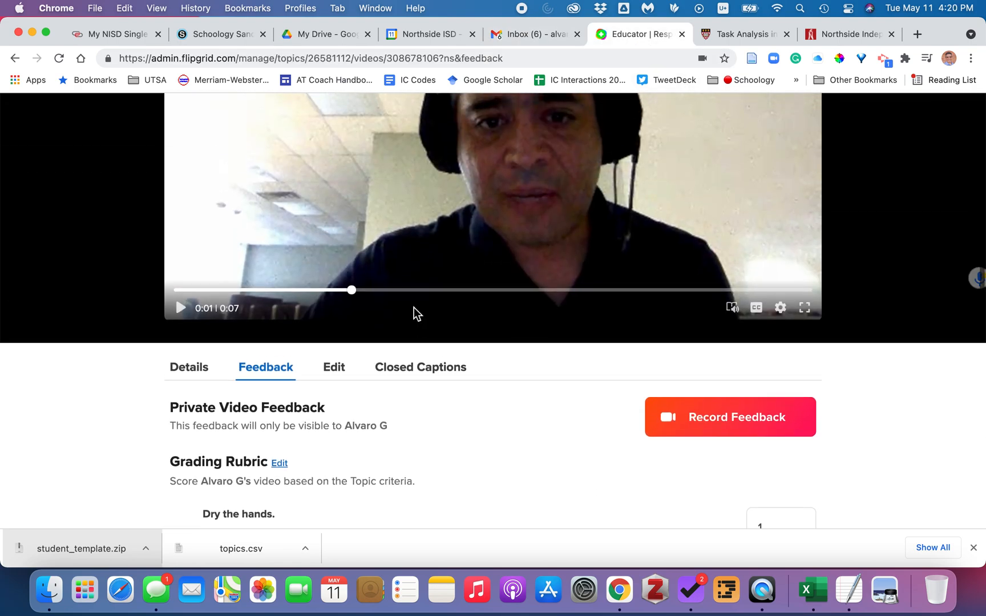
click(337, 375)
scroll(466, 379, down, 5)
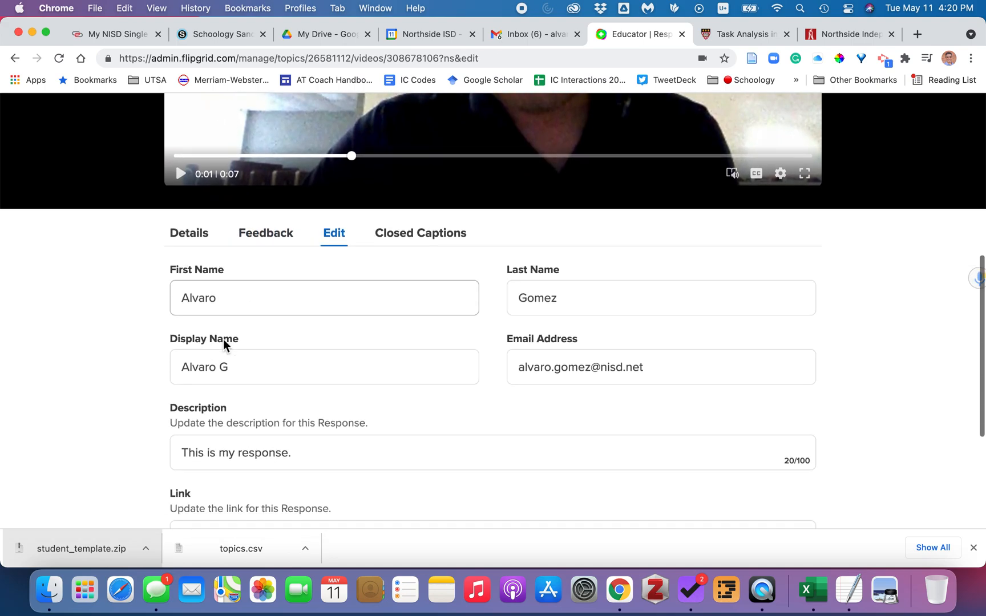
scroll(135, 371, down, 6)
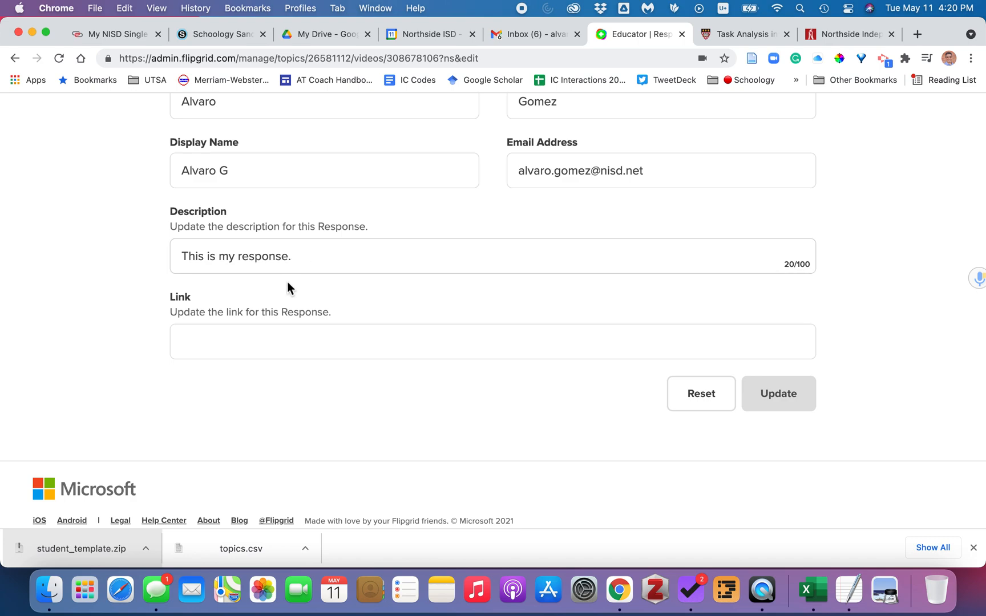
scroll(437, 319, up, 1)
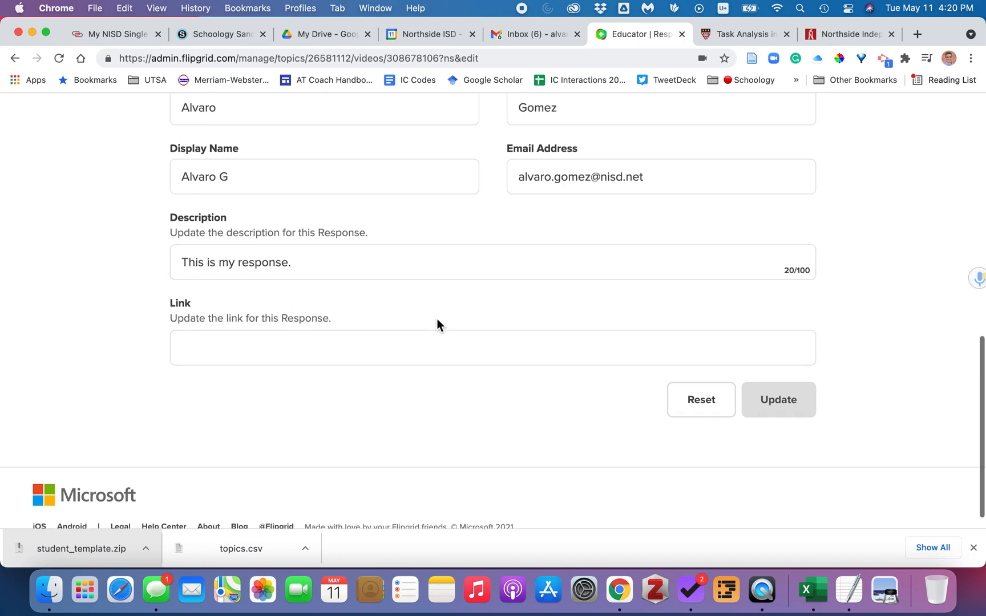
scroll(373, 357, up, 5)
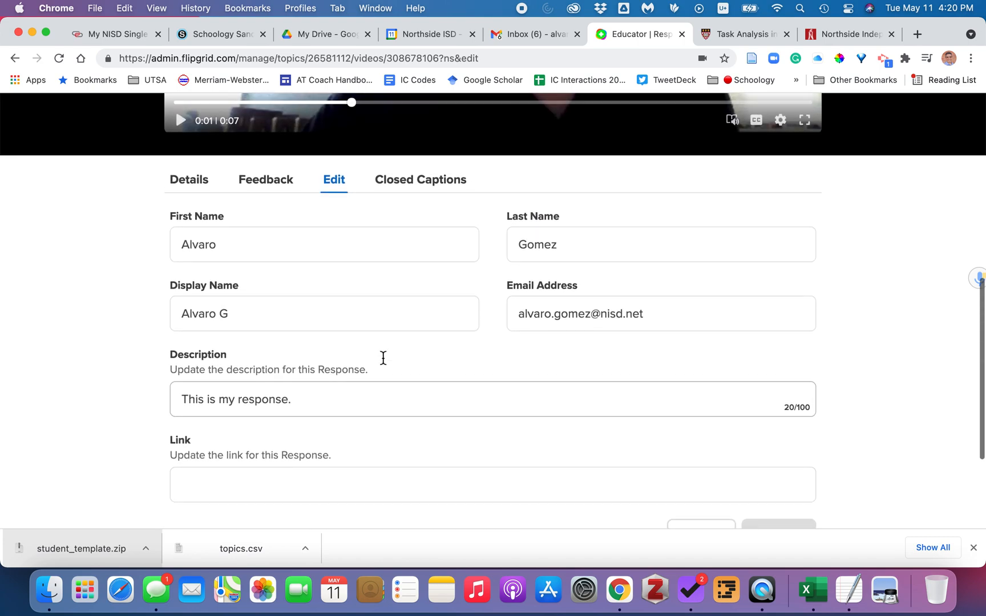
Step: Open the response's closed captions and review the timed caption text and the options for downloading or generating captions
click(425, 193)
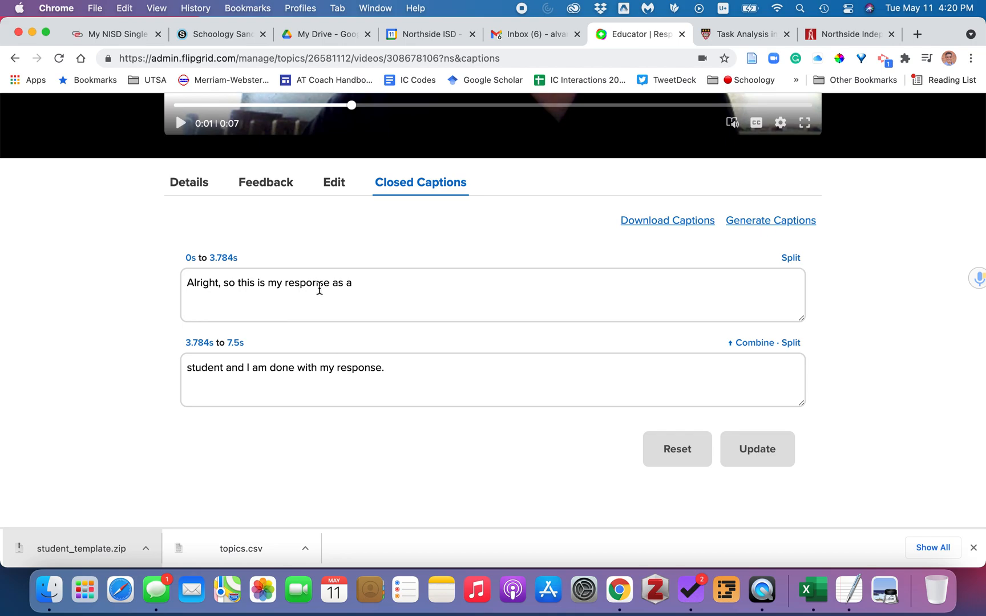
scroll(418, 332, down, 2)
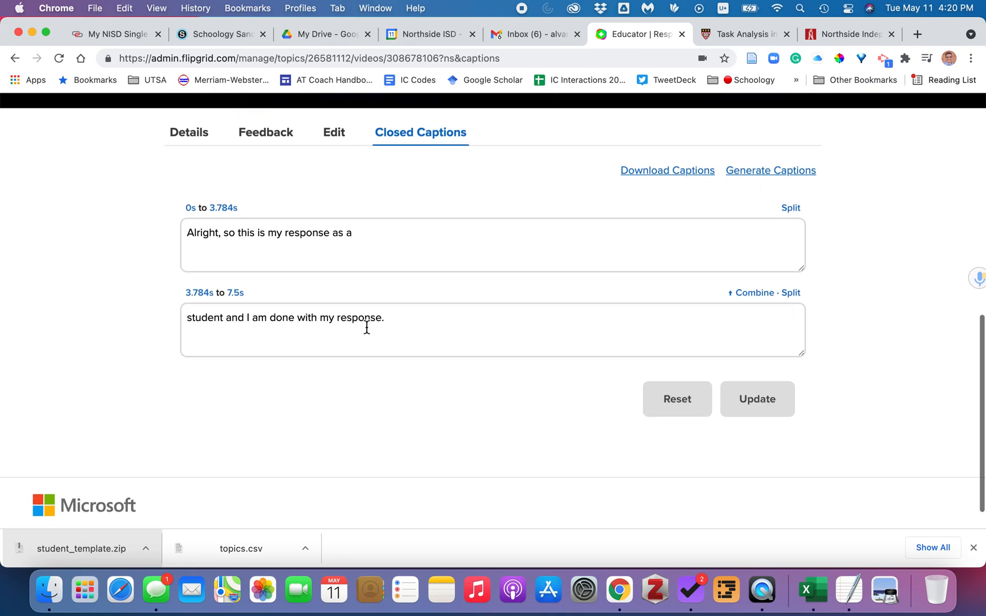
scroll(475, 331, up, 5)
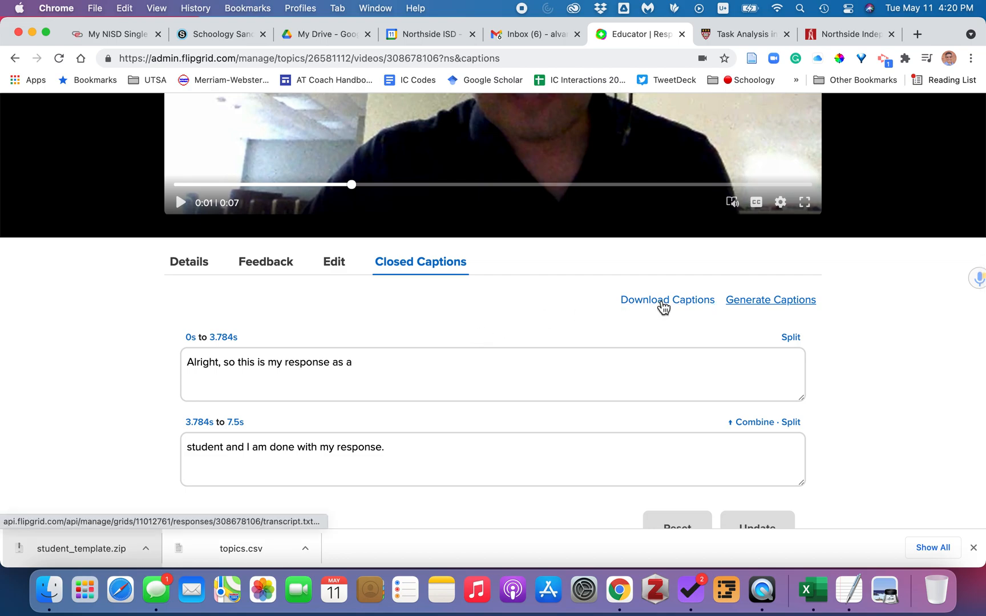
Step: Go through the response's details and reopen its feedback to review the rubric criteria, scores and private text feedback
click(181, 265)
scroll(388, 302, down, 3)
click(264, 188)
scroll(499, 285, down, 3)
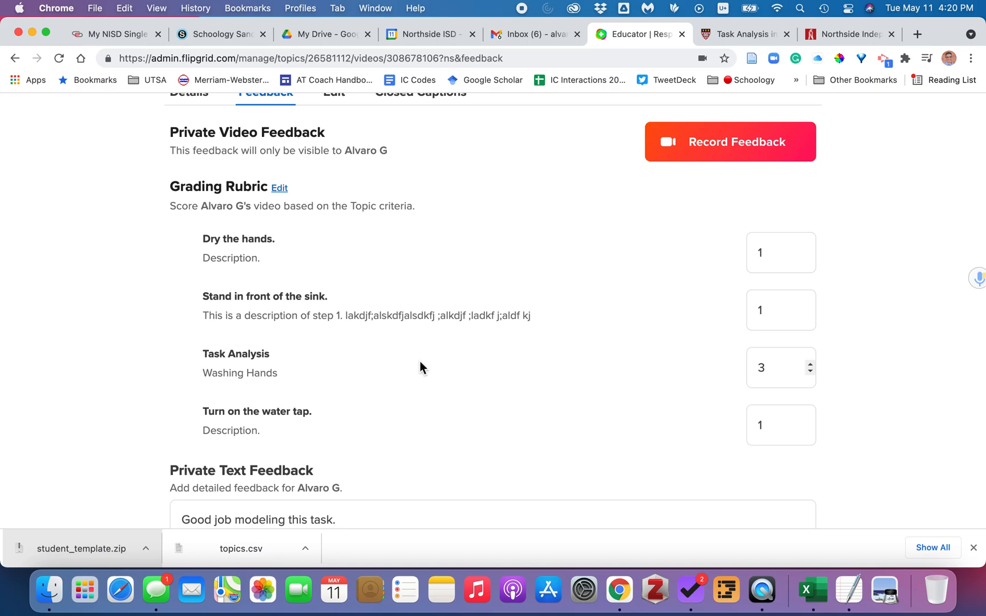
scroll(425, 368, down, 5)
scroll(408, 368, up, 4)
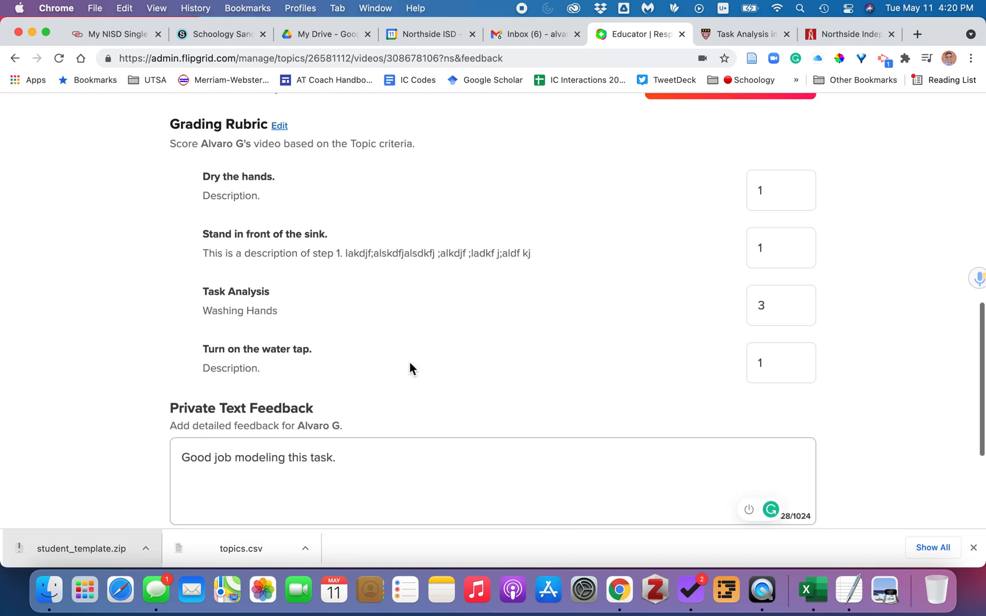
scroll(410, 368, up, 2)
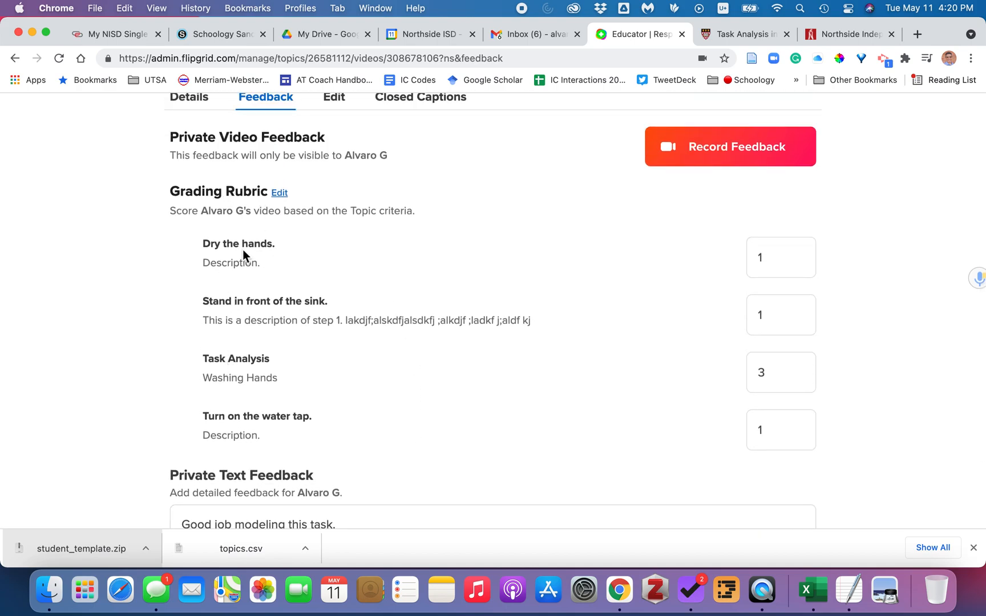
key(Tab)
key(Tab)
key(Tab)
key(Tab)
scroll(322, 261, down, 5)
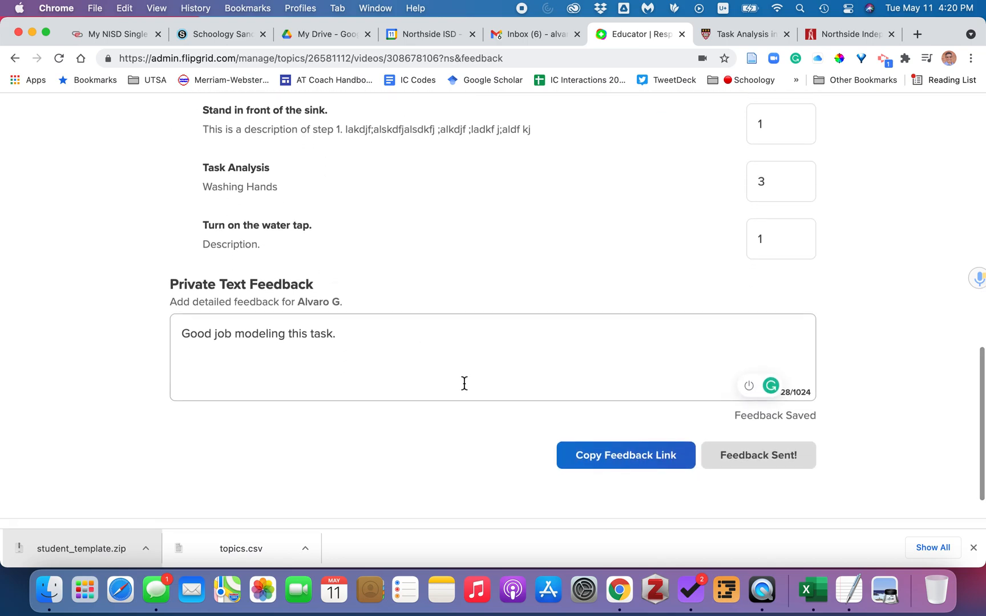
scroll(461, 383, up, 12)
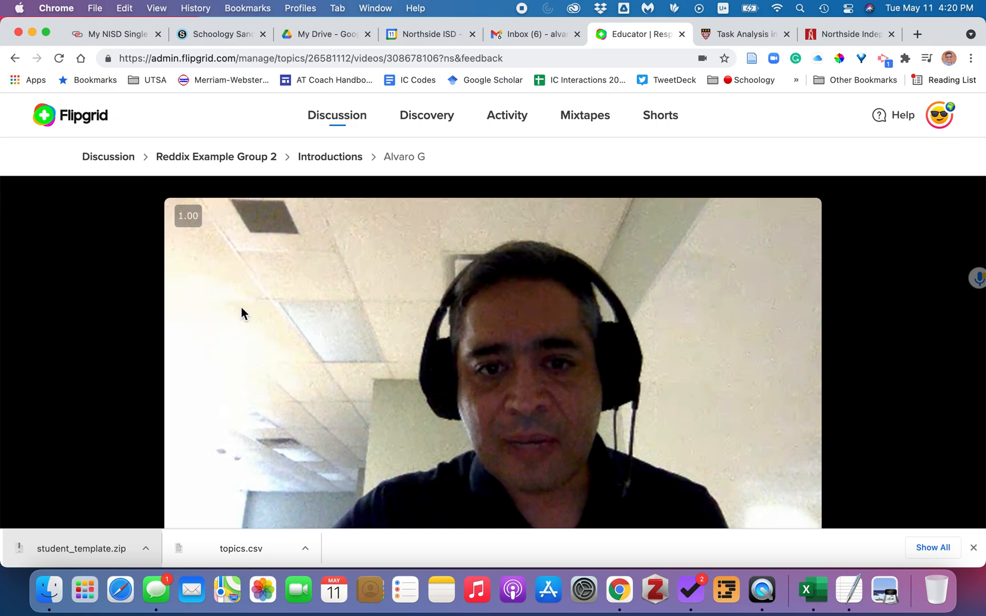
Step: Dismiss the browser's downloads bar, return to the Example Group 2 page and open the Introductions topic
click(973, 548)
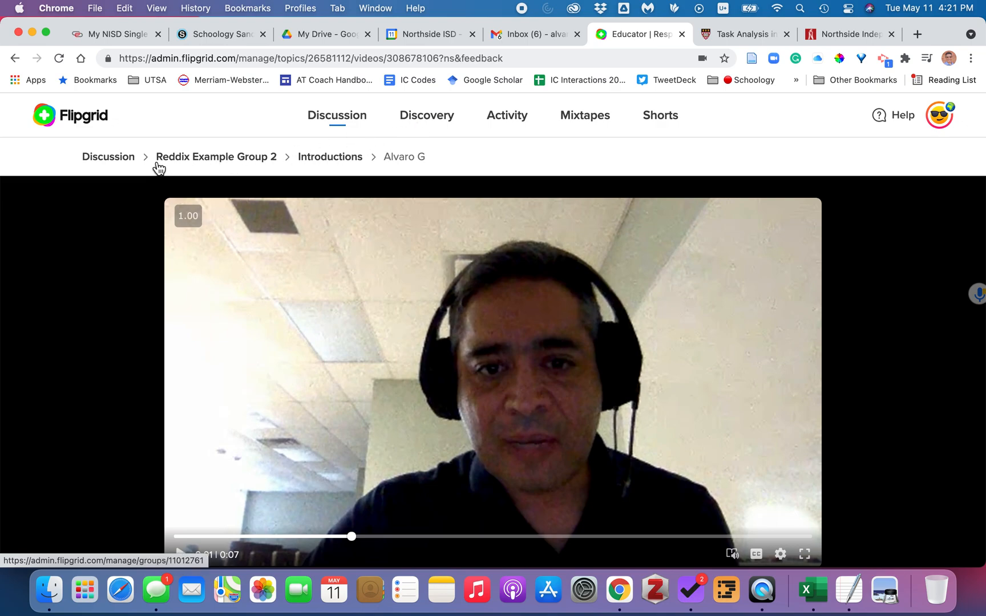
click(200, 158)
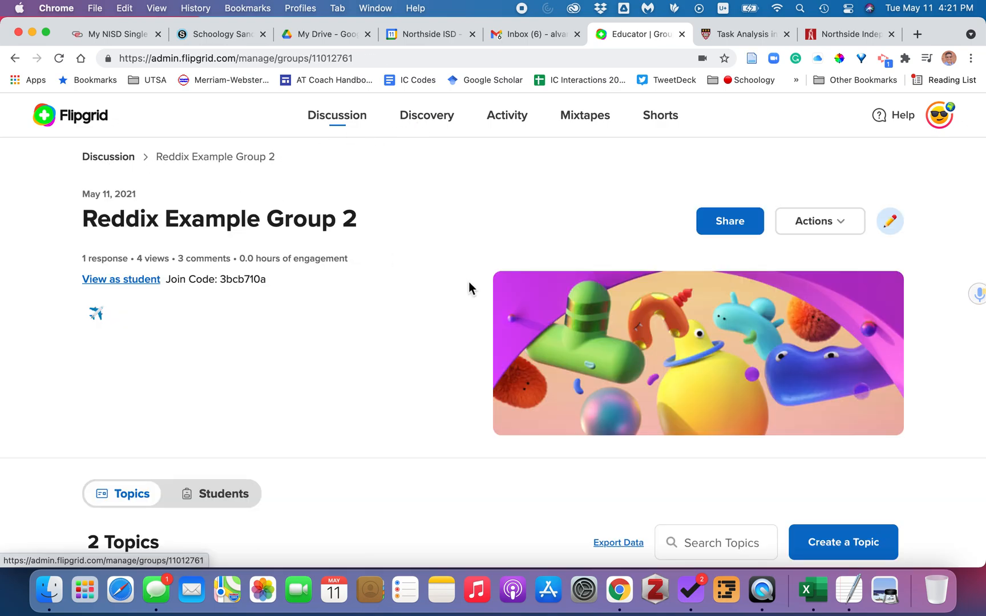
scroll(404, 365, down, 5)
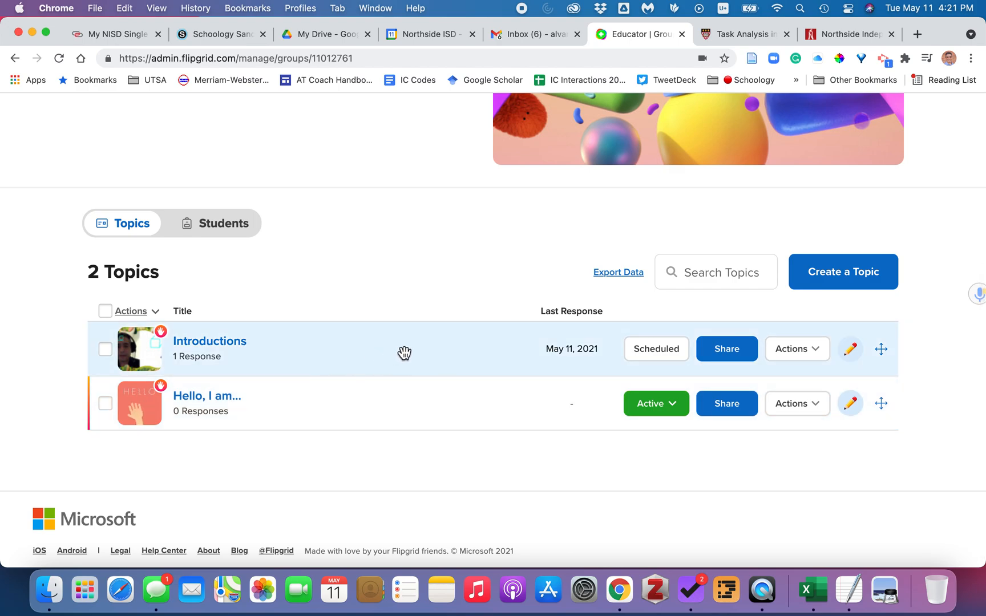
click(403, 352)
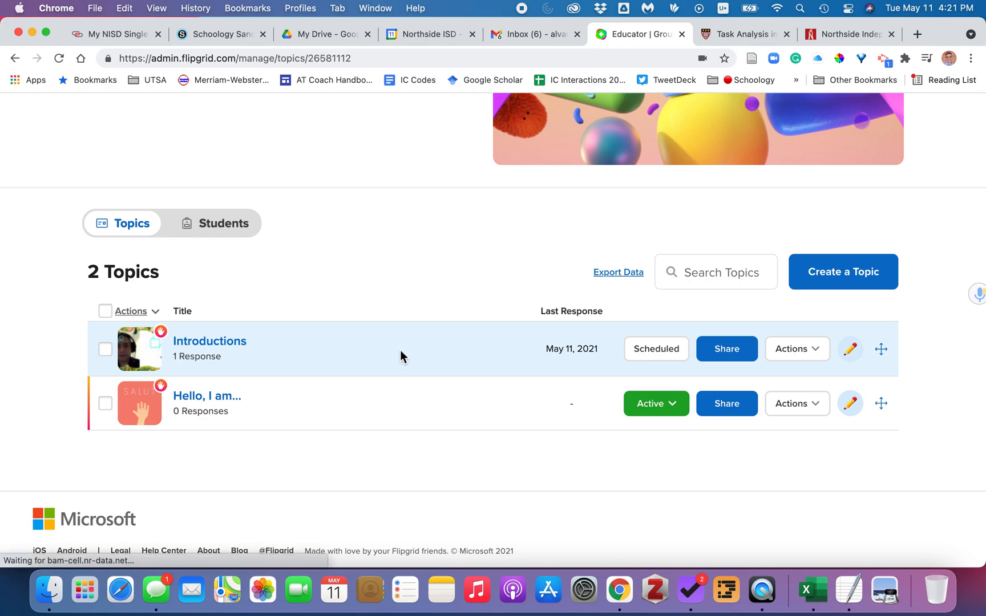
Step: Open the student's response in the Introductions topic, pause its video and review the player options, response details and comment area
scroll(469, 368, down, 5)
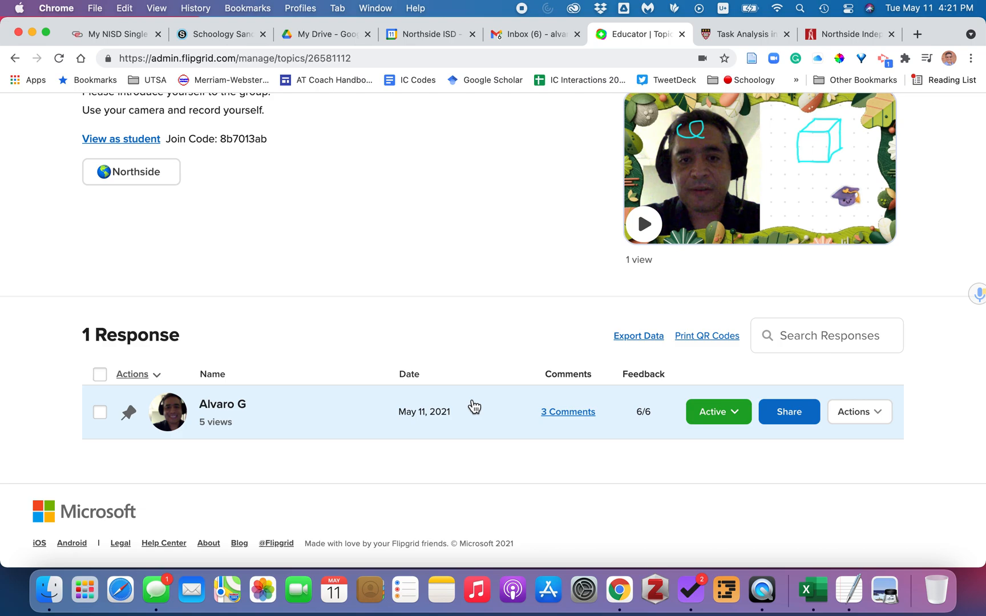
click(316, 418)
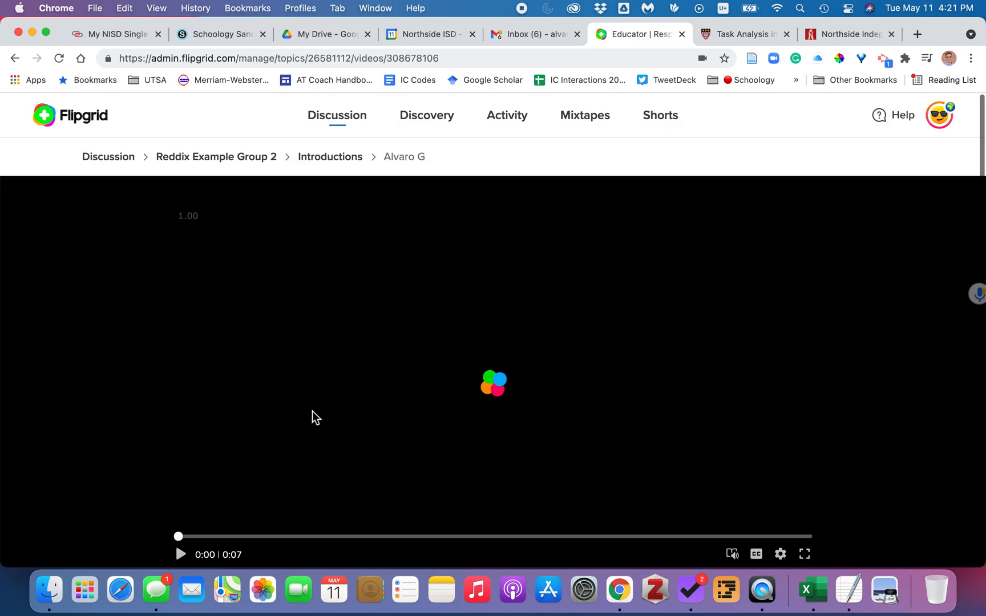
scroll(368, 359, down, 2)
click(183, 438)
scroll(555, 434, down, 1)
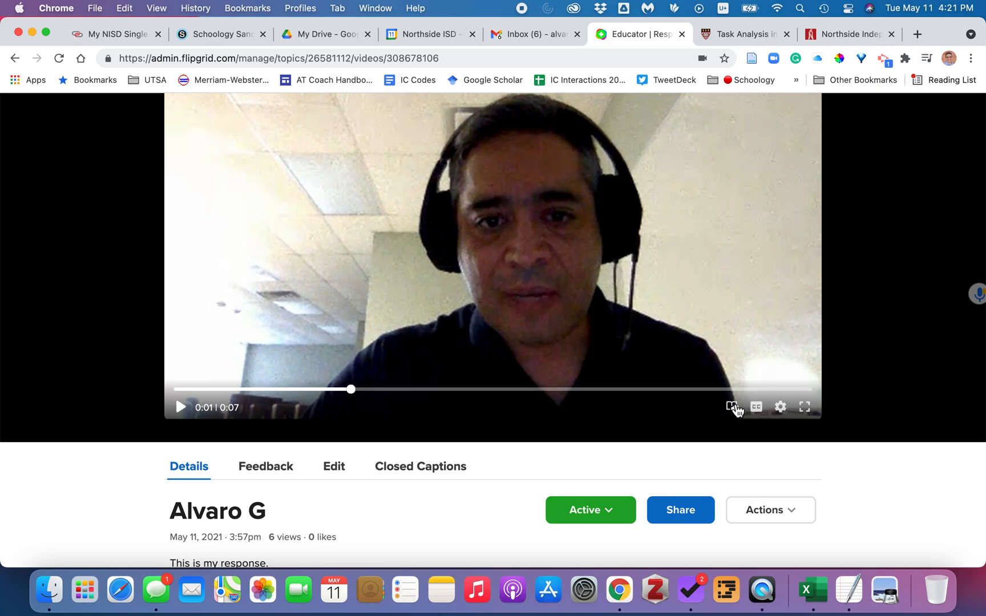
scroll(500, 453, down, 5)
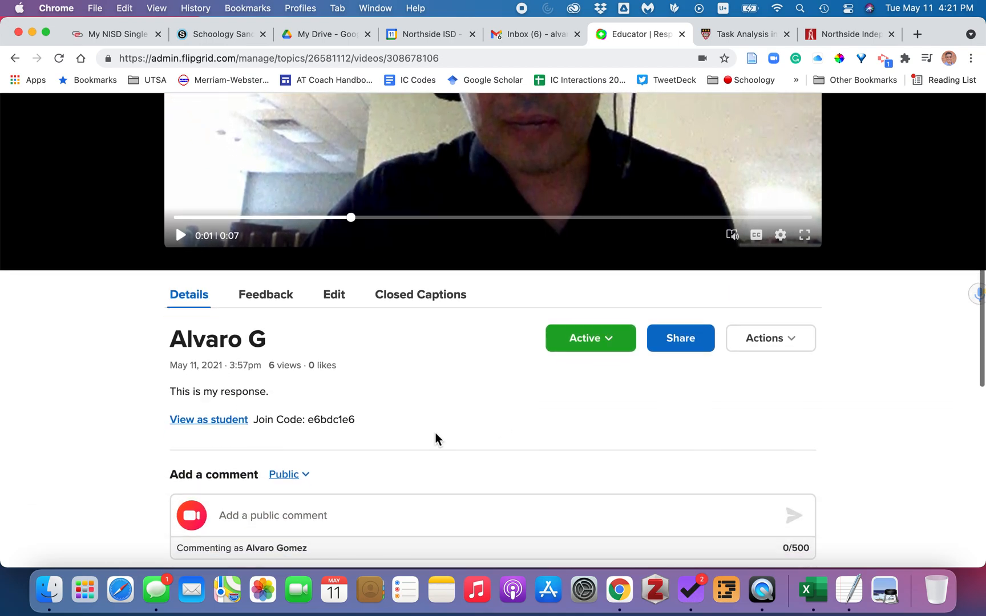
scroll(436, 432, up, 8)
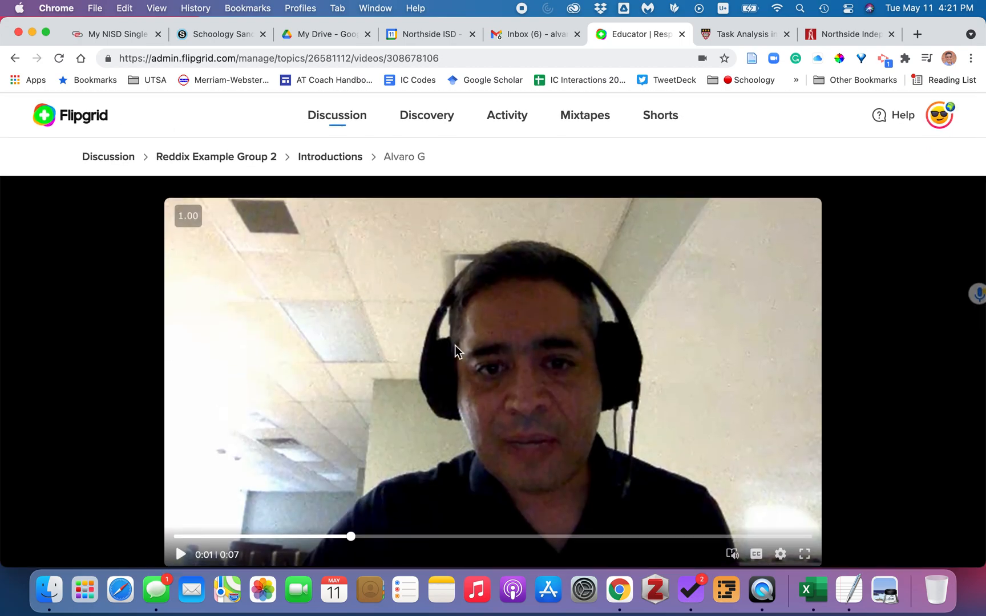
Step: Return to the Example Group 2 page and look over its overview and list of topics
click(223, 160)
scroll(354, 342, down, 2)
scroll(368, 346, down, 5)
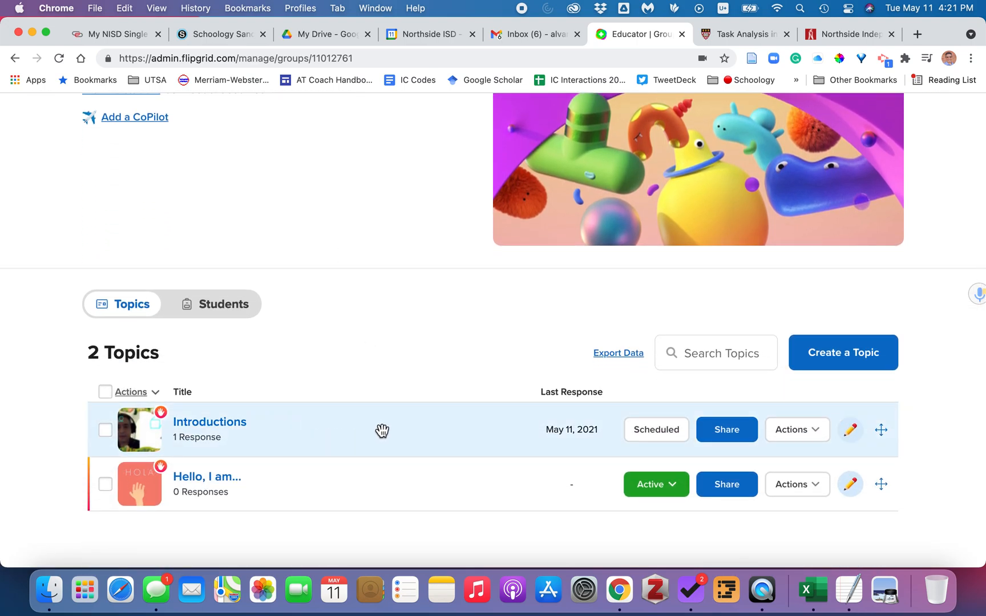
scroll(371, 429, down, 3)
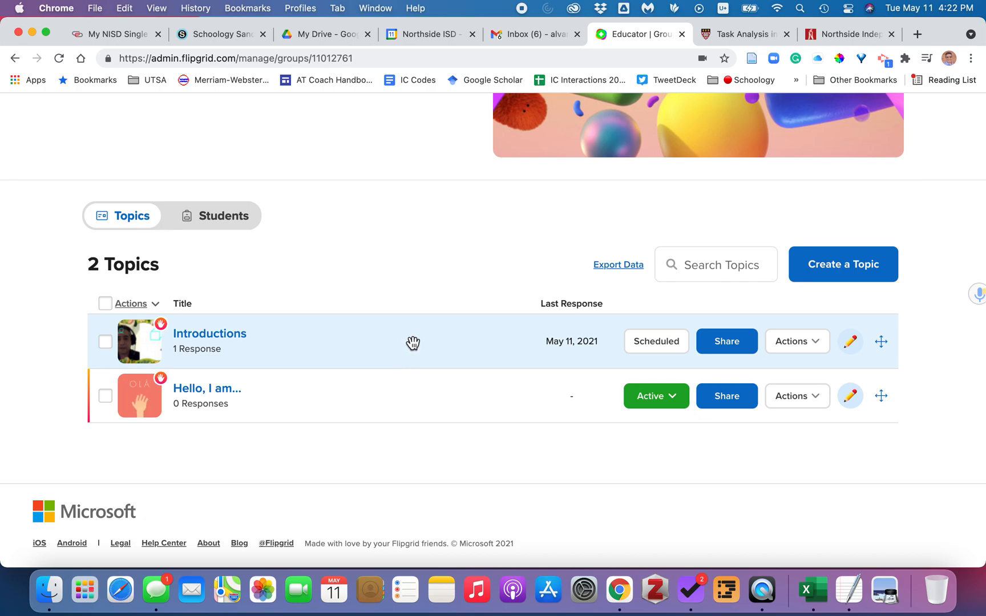
scroll(411, 342, up, 3)
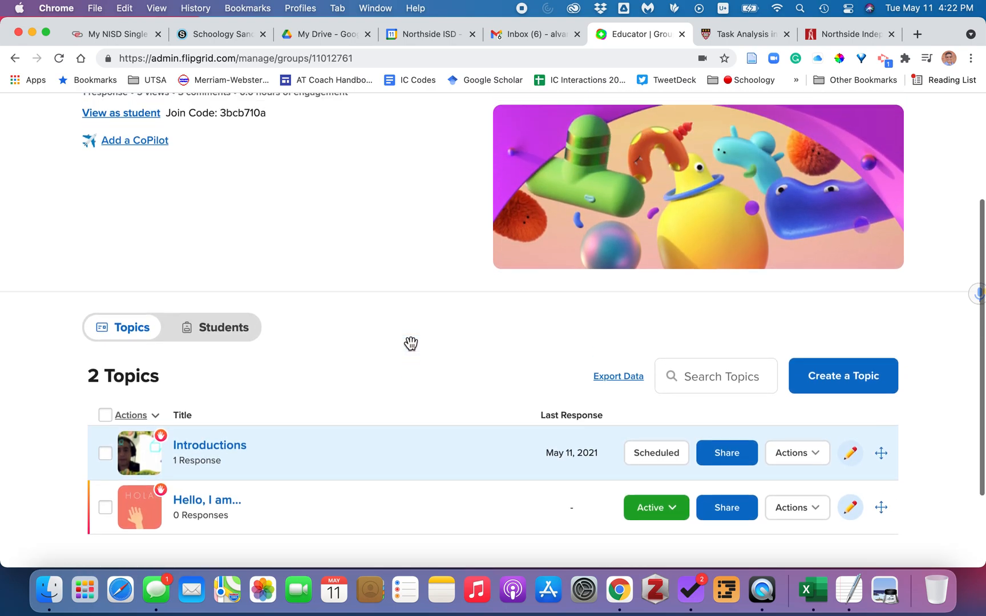
scroll(410, 342, up, 3)
scroll(394, 330, down, 5)
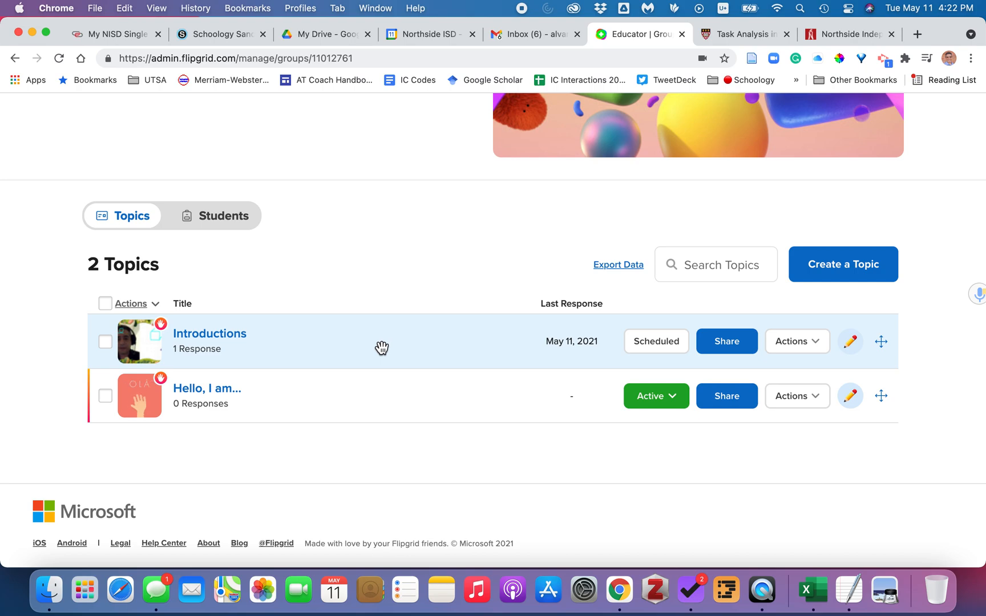
scroll(385, 348, up, 5)
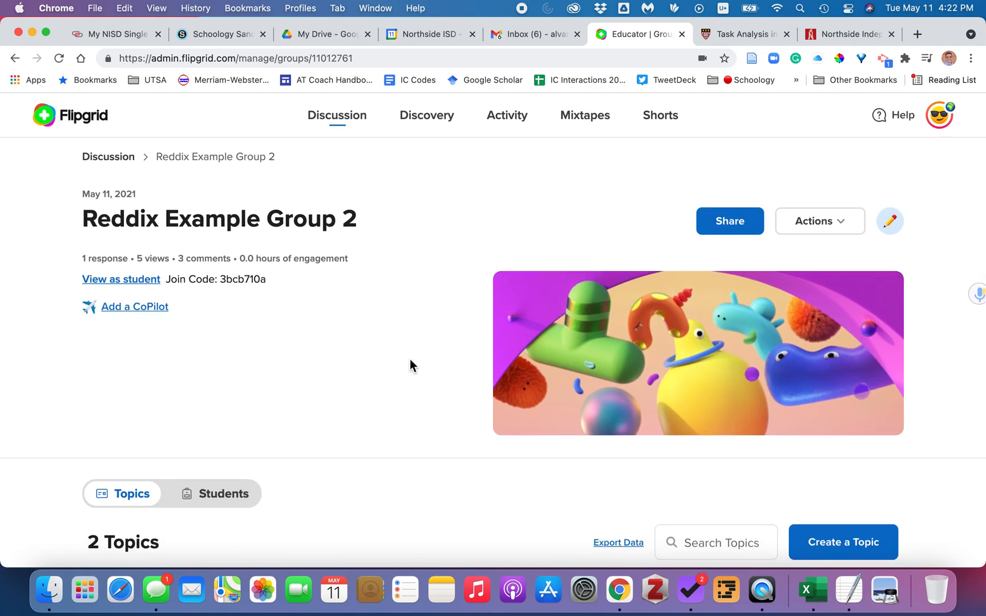